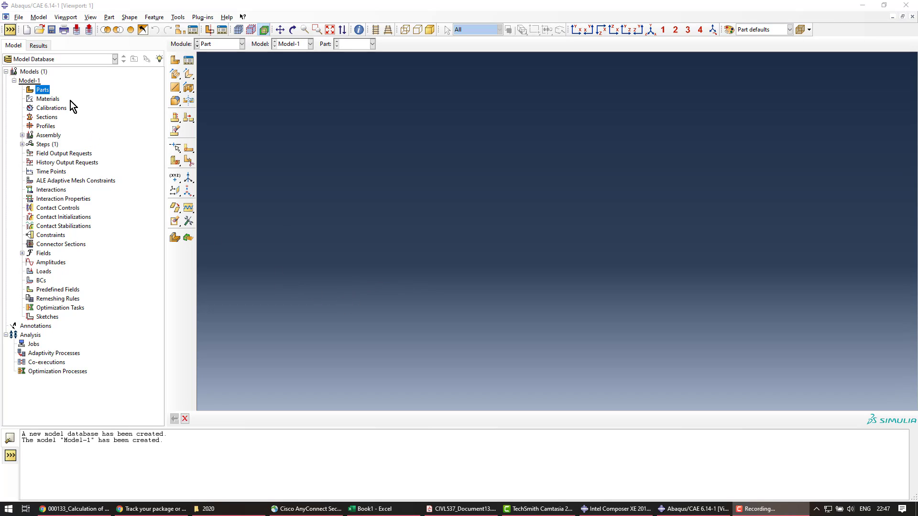
Step: Create a 2D planar deformable part named Beam with a wire base feature
{"action": "double_click", "coordinate": [42, 91]}
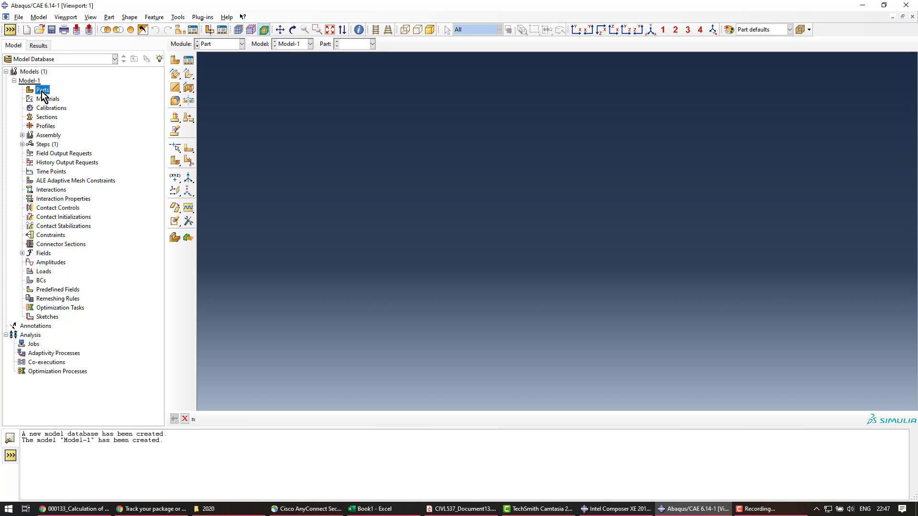
{"action": "left_click_drag", "start_coordinate": [846, 13], "coordinate": [467, 205]}
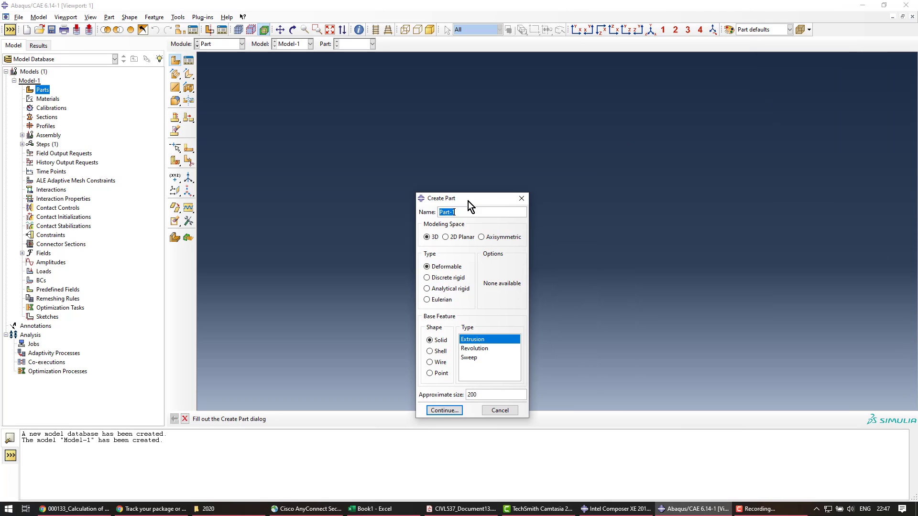
{"action": "type", "text": "Beam"}
{"action": "left_click", "coordinate": [452, 237]}
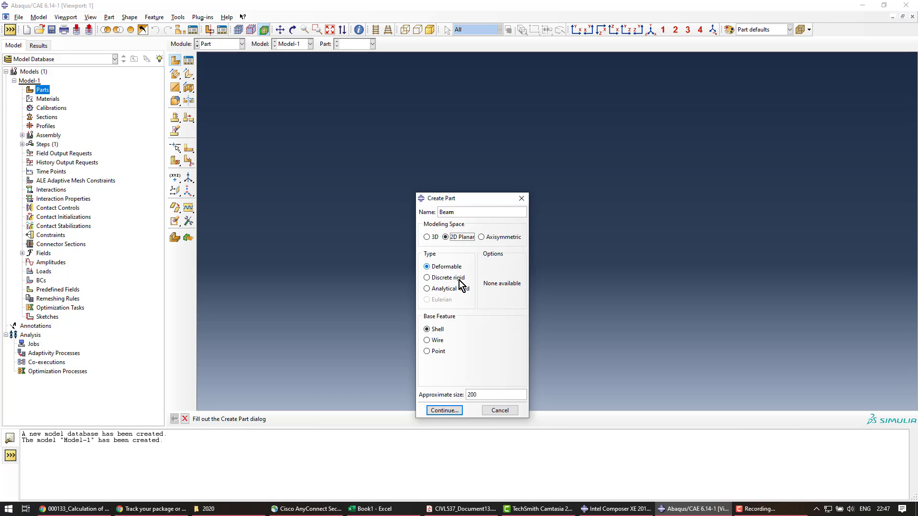
{"action": "left_click", "coordinate": [435, 329]}
{"action": "left_click", "coordinate": [437, 341]}
{"action": "left_click_drag", "start_coordinate": [483, 394], "coordinate": [452, 392]}
{"action": "left_click", "coordinate": [444, 410]}
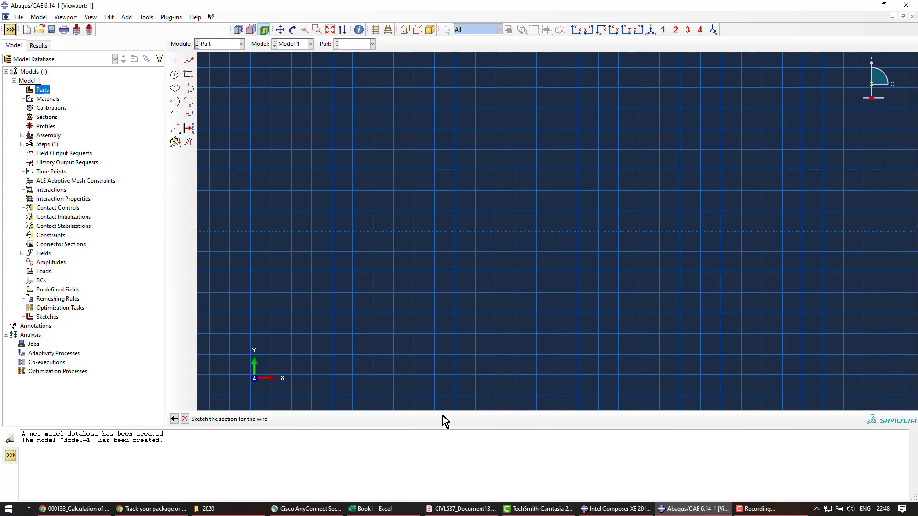
Step: Sketch the beam as a line from the origin to 300,0 and finish the wire sketch
{"action": "left_click", "coordinate": [188, 61]}
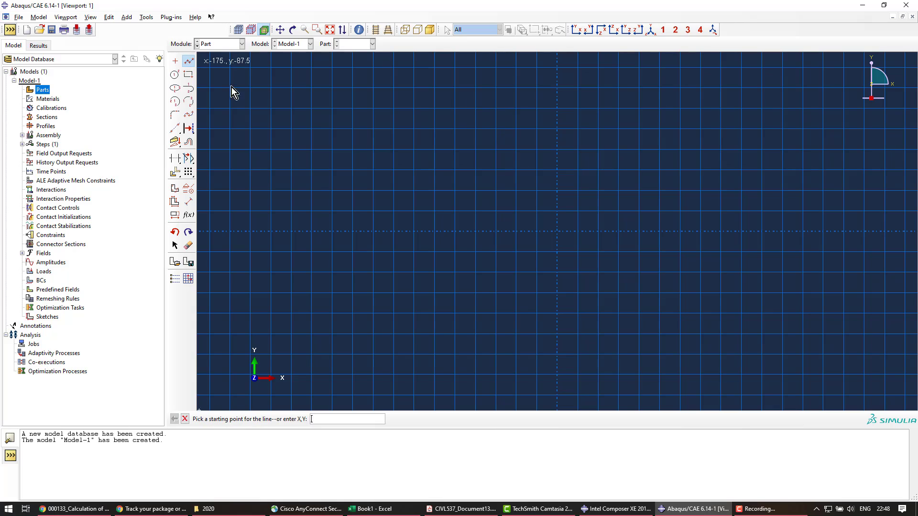
{"action": "left_click", "coordinate": [557, 233]}
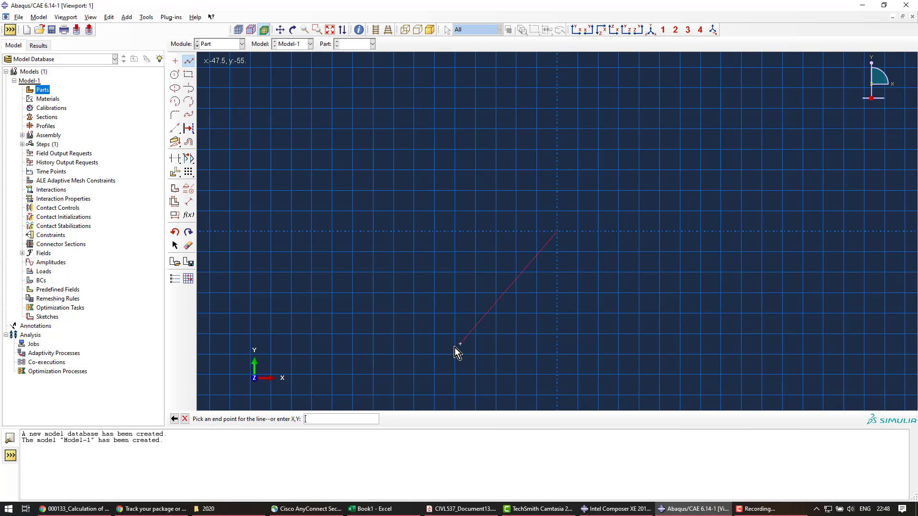
{"action": "type", "text": "300,0"}
{"action": "key", "text": "Return"}
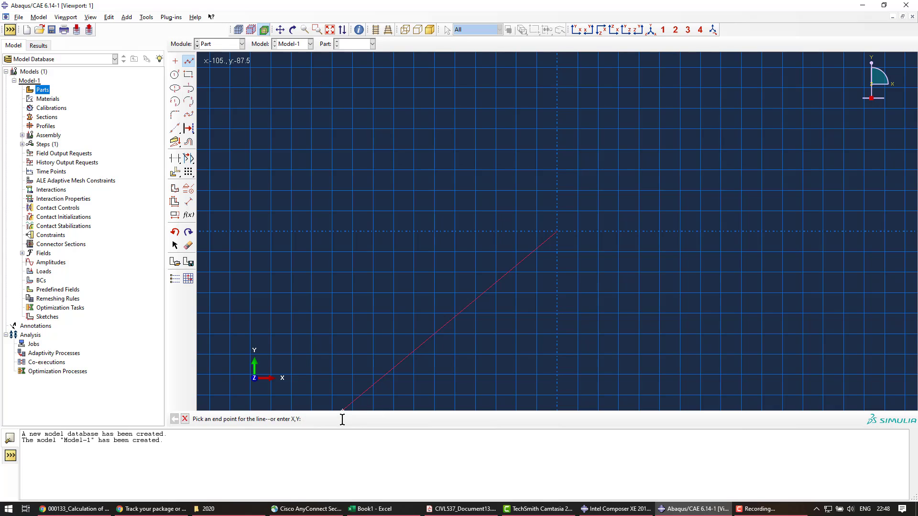
{"action": "key", "text": "Escape"}
{"action": "middle_click", "coordinate": [366, 323]}
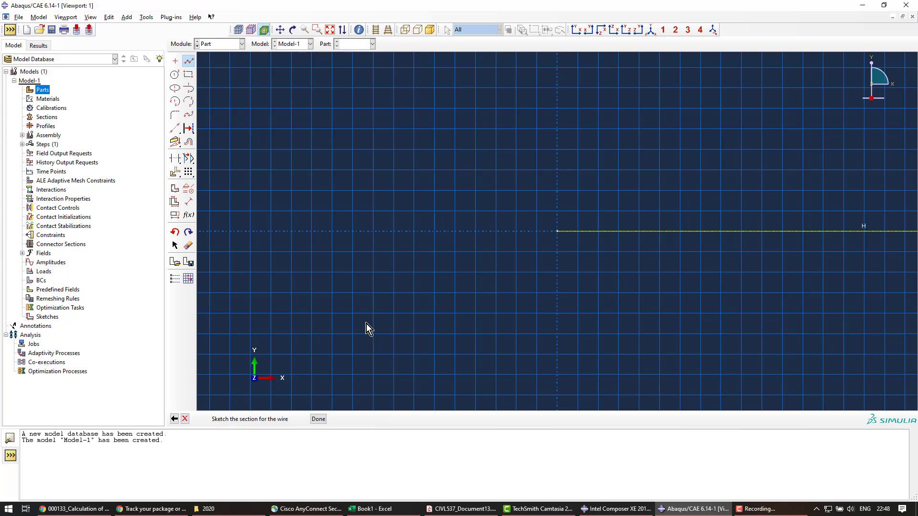
{"action": "middle_click", "coordinate": [366, 323]}
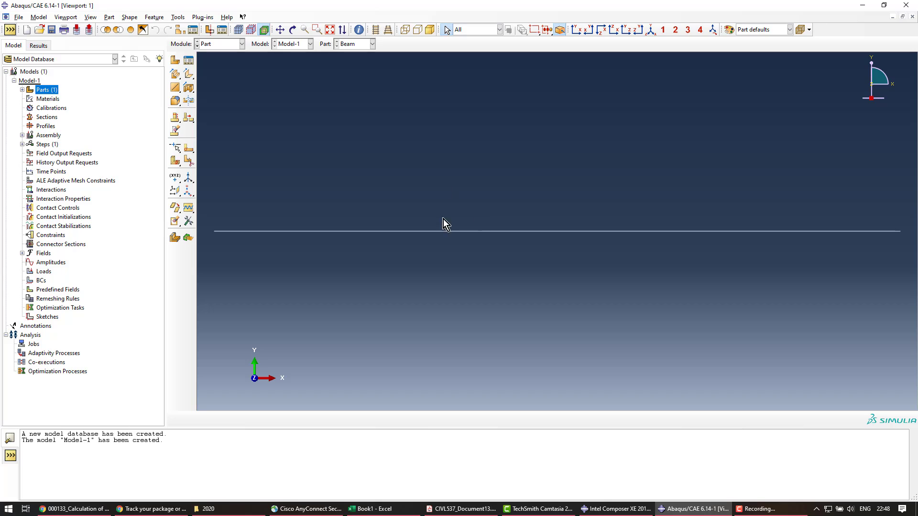
Step: Create a material named Aluminium with isotropic elastic behaviour and a Young's modulus of 70000
{"action": "left_click", "coordinate": [50, 100]}
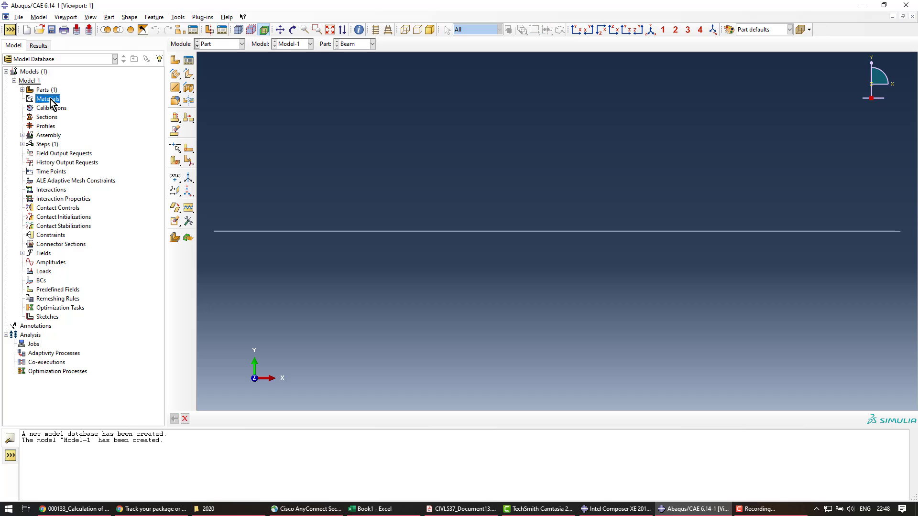
{"action": "double_click", "coordinate": [49, 99]}
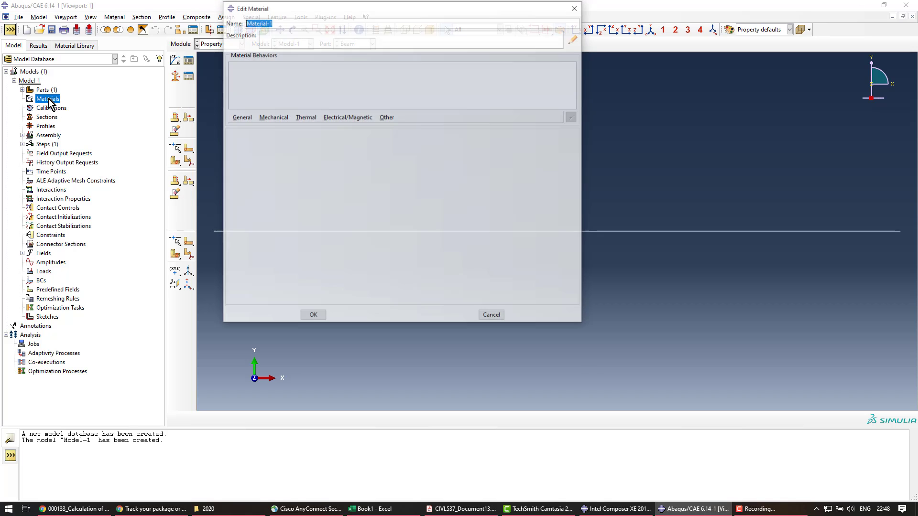
{"action": "type", "text": "Aluminiu"}
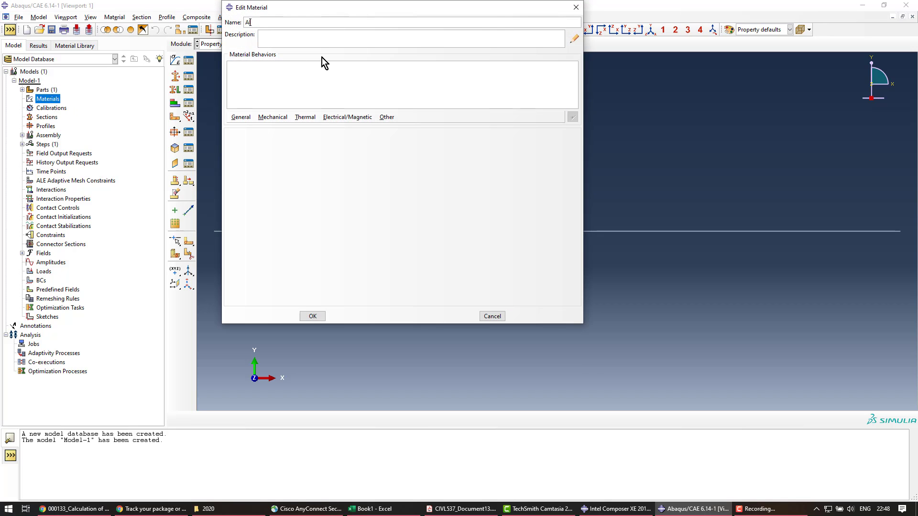
{"action": "type", "text": "m"}
{"action": "left_click", "coordinate": [281, 119]}
{"action": "mouse_move", "coordinate": [295, 127]}
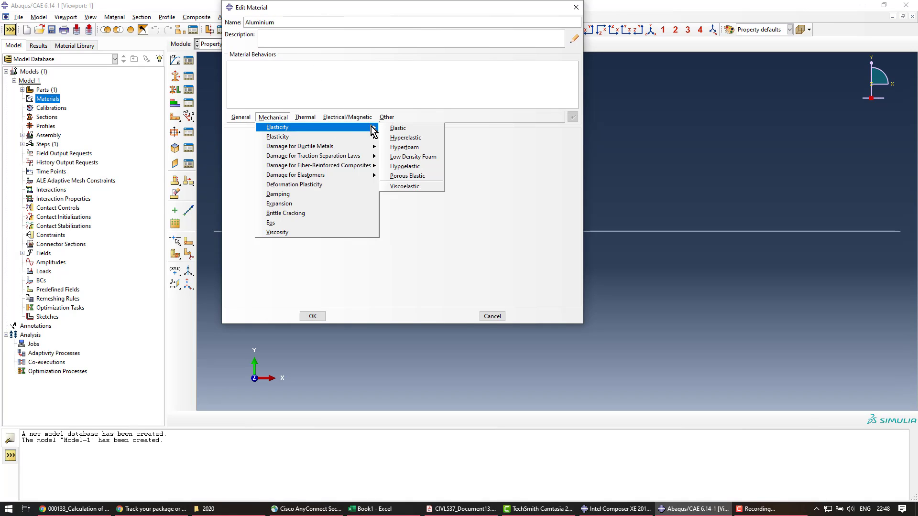
{"action": "left_click", "coordinate": [388, 128]}
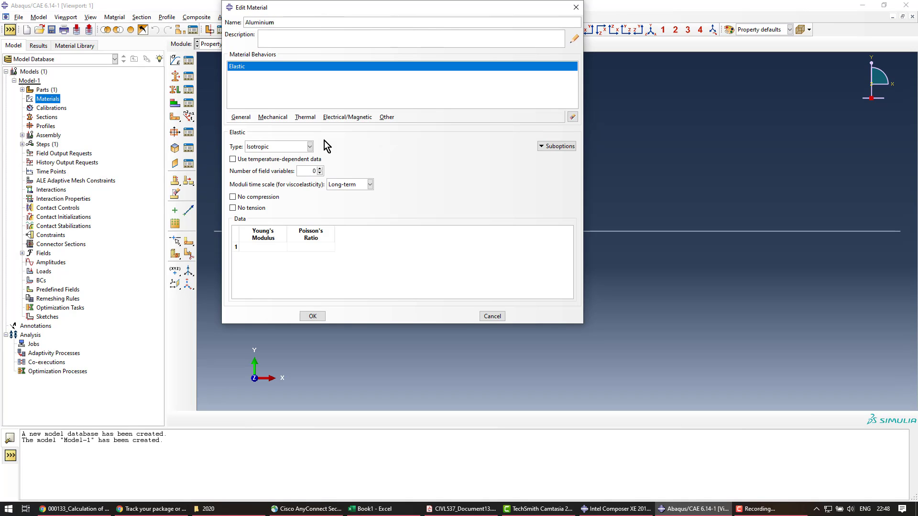
{"action": "left_click", "coordinate": [262, 248]}
{"action": "type", "text": "70000"}
{"action": "left_click", "coordinate": [314, 248]}
{"action": "left_click", "coordinate": [314, 319]}
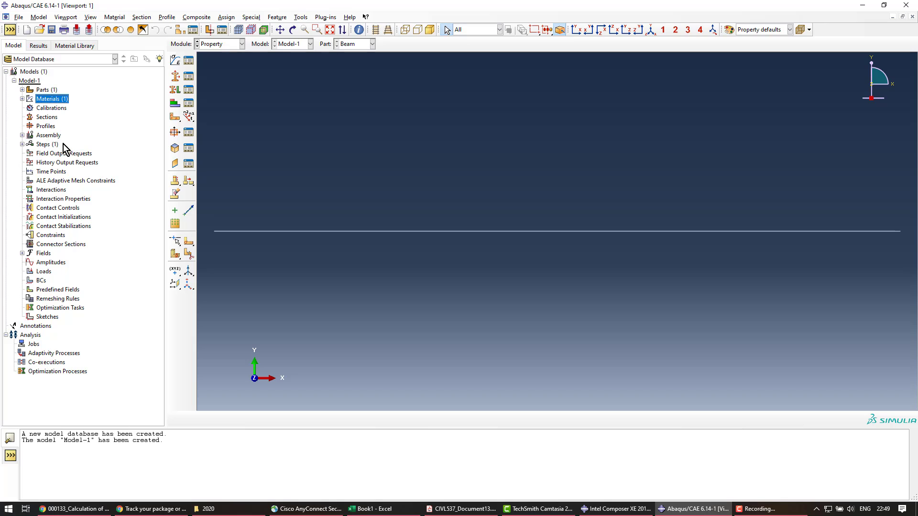
{"action": "double_click", "coordinate": [48, 127]}
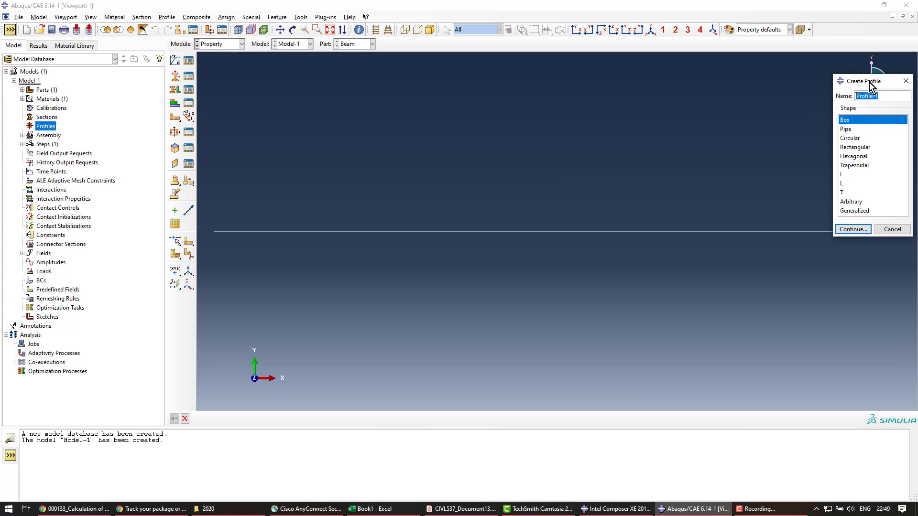
{"action": "left_click_drag", "start_coordinate": [869, 83], "coordinate": [496, 136]}
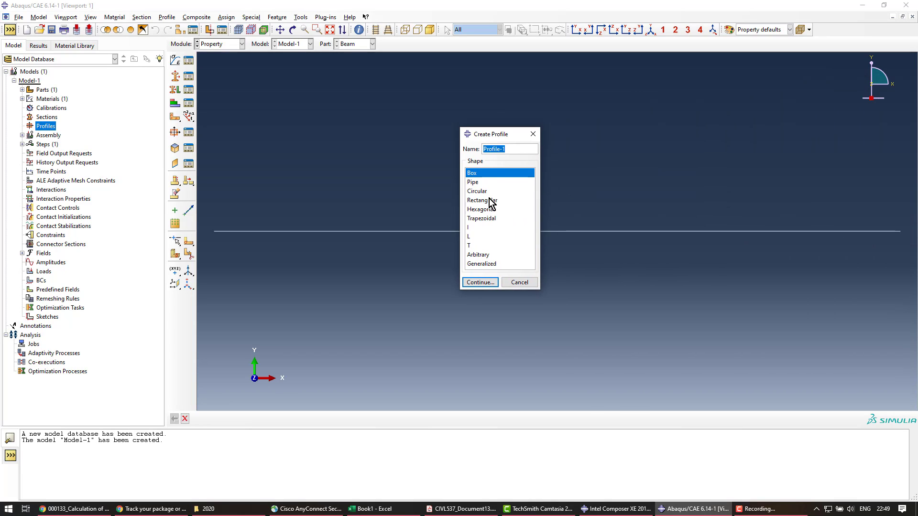
{"action": "left_click", "coordinate": [478, 226]}
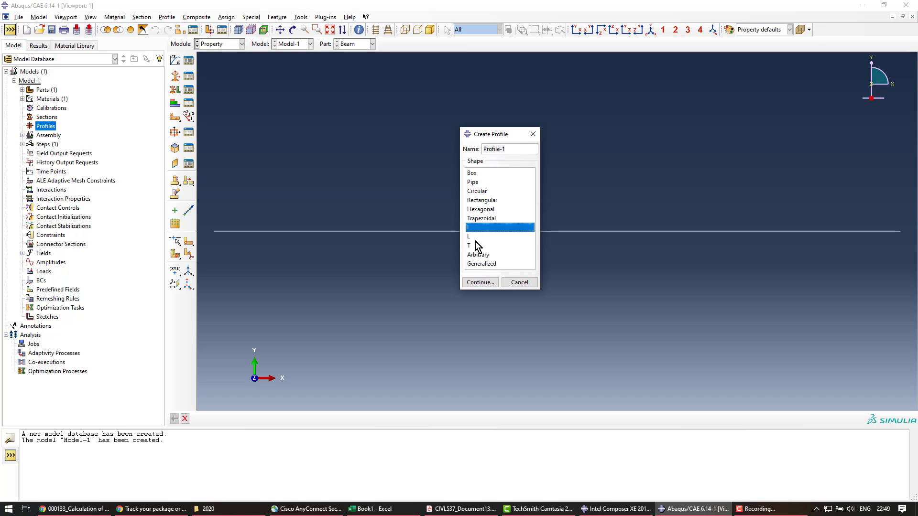
{"action": "left_click", "coordinate": [482, 283]}
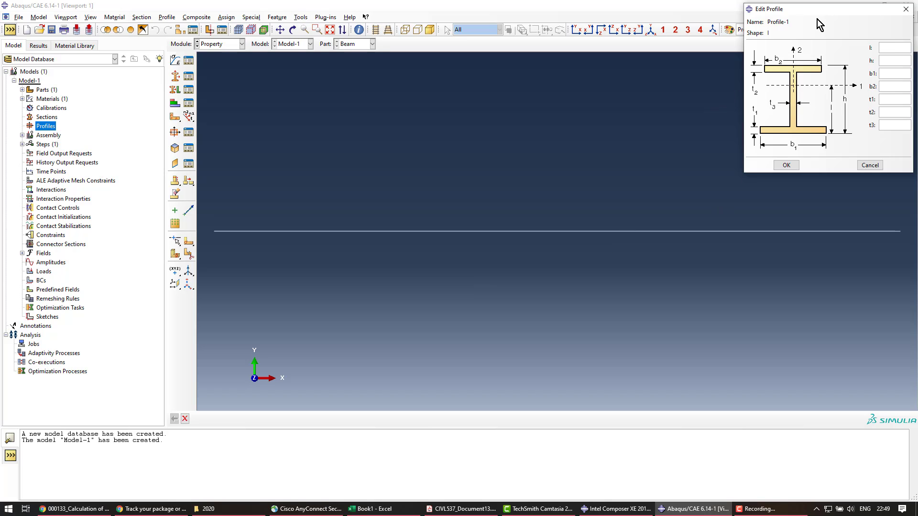
{"action": "left_click_drag", "start_coordinate": [820, 13], "coordinate": [605, 119]}
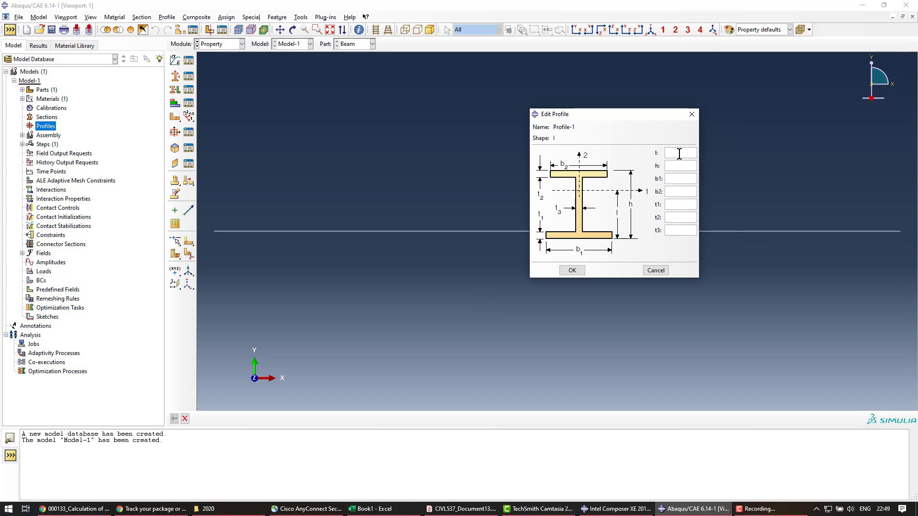
{"action": "left_click", "coordinate": [679, 154]}
{"action": "left_click", "coordinate": [653, 270]}
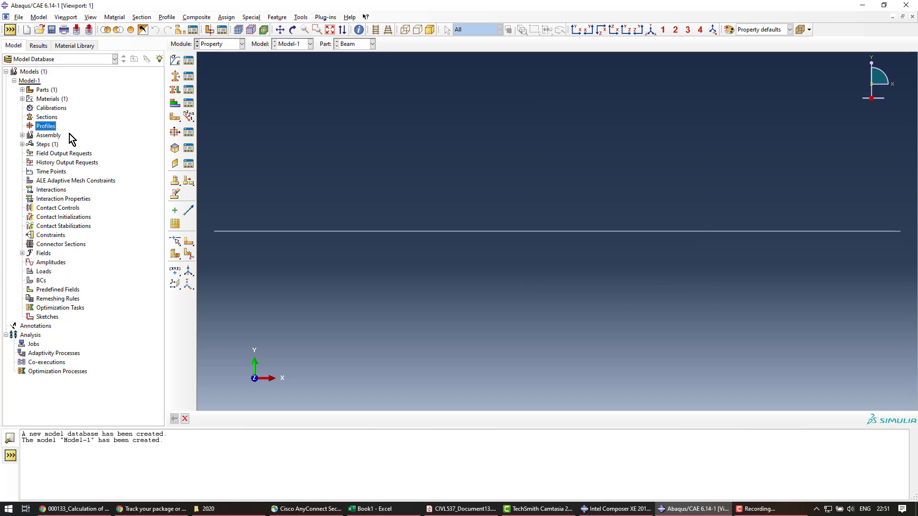
Step: Create a rectangular profile named Profile with a set to 3 and b set to 15
{"action": "double_click", "coordinate": [46, 126]}
{"action": "left_click", "coordinate": [511, 148]}
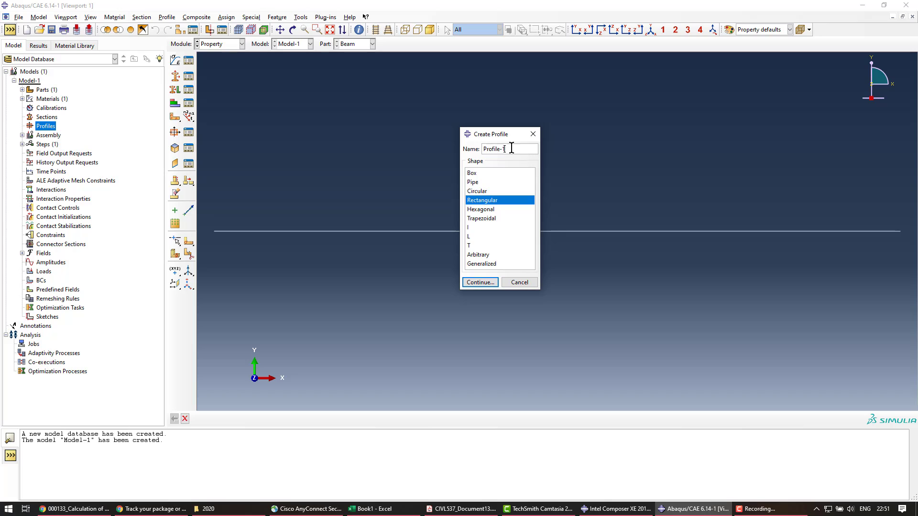
{"action": "key", "text": "BackSpace"}
{"action": "key", "text": "BackSpace"}
{"action": "left_click", "coordinate": [481, 201]}
{"action": "left_click", "coordinate": [479, 282]}
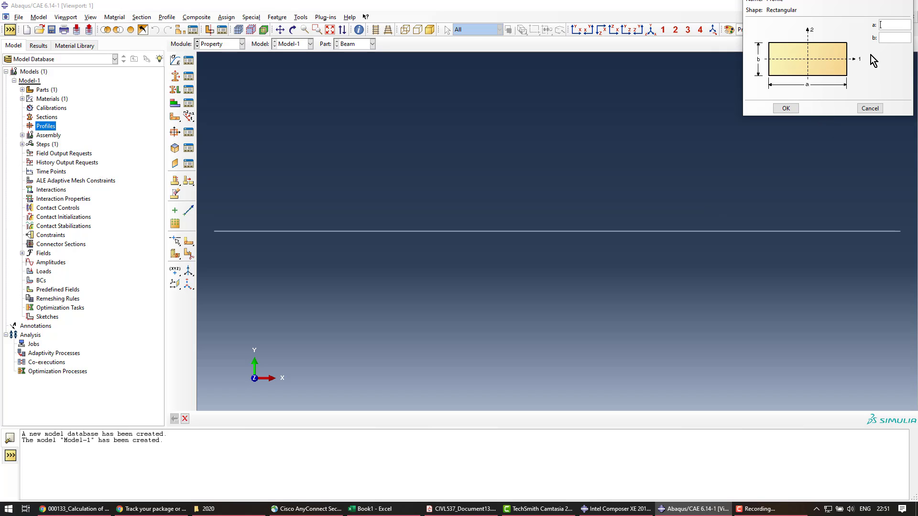
{"action": "type", "text": "3"}
{"action": "type", "text": "15"}
{"action": "left_click", "coordinate": [786, 108]}
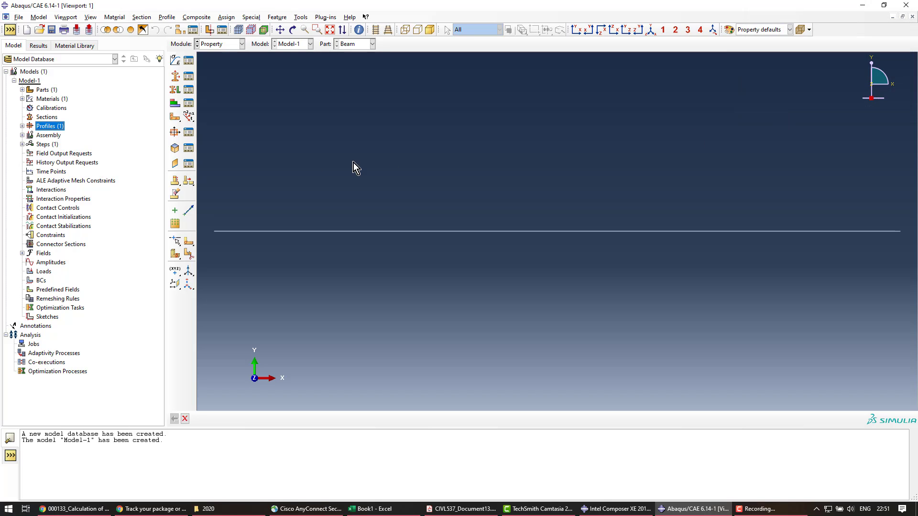
Step: Create a beam section named BeamSection using the profile Profile and the material Aluminium
{"action": "double_click", "coordinate": [48, 117]}
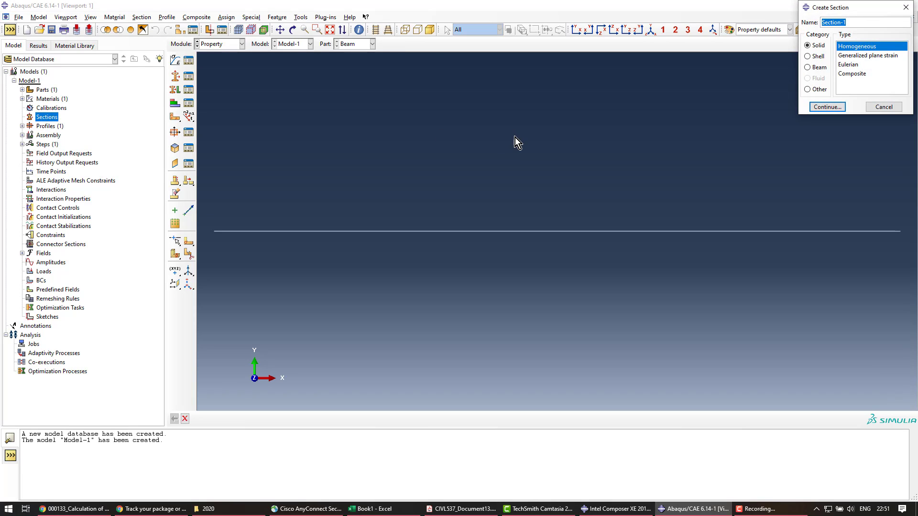
{"action": "left_click_drag", "start_coordinate": [856, 7], "coordinate": [575, 106]}
{"action": "left_click", "coordinate": [604, 122]}
{"action": "key", "text": "BackSpace"}
{"action": "key", "text": "BackSpace"}
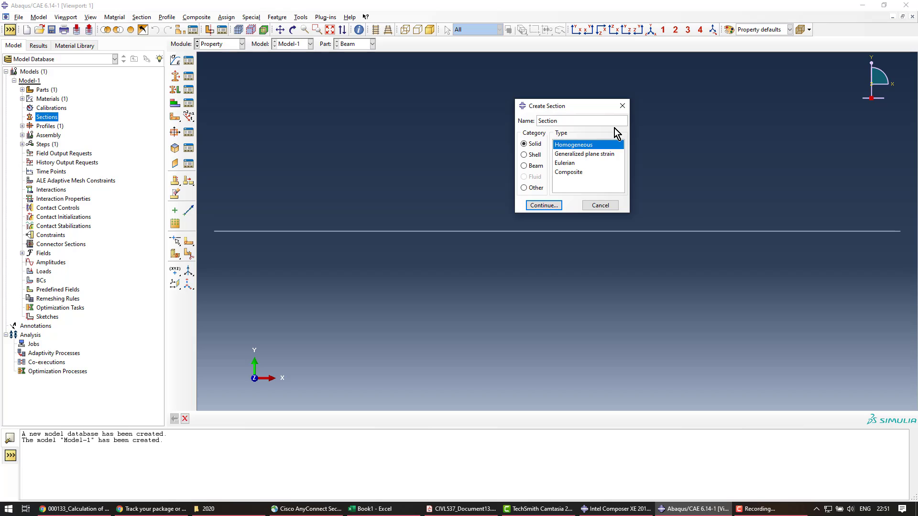
{"action": "key", "text": "Home"}
{"action": "type", "text": "Beam"}
{"action": "left_click", "coordinate": [536, 166]}
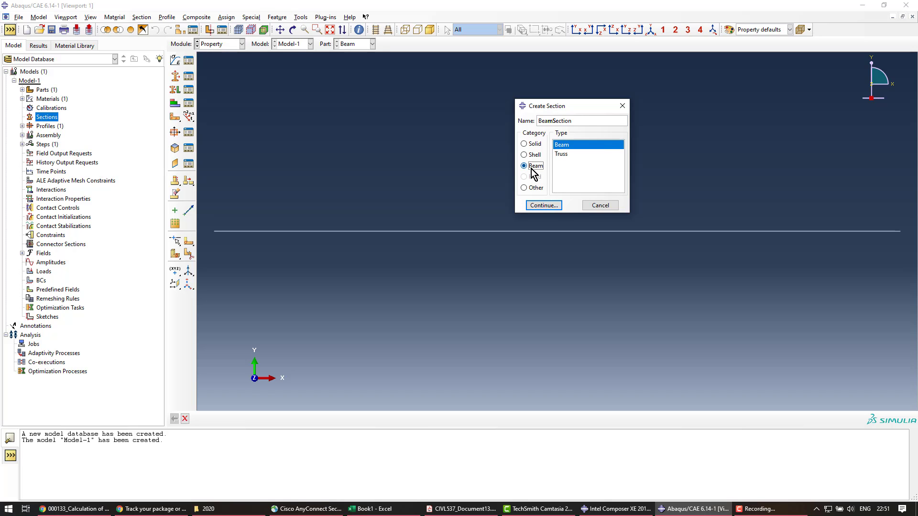
{"action": "left_click", "coordinate": [544, 205]}
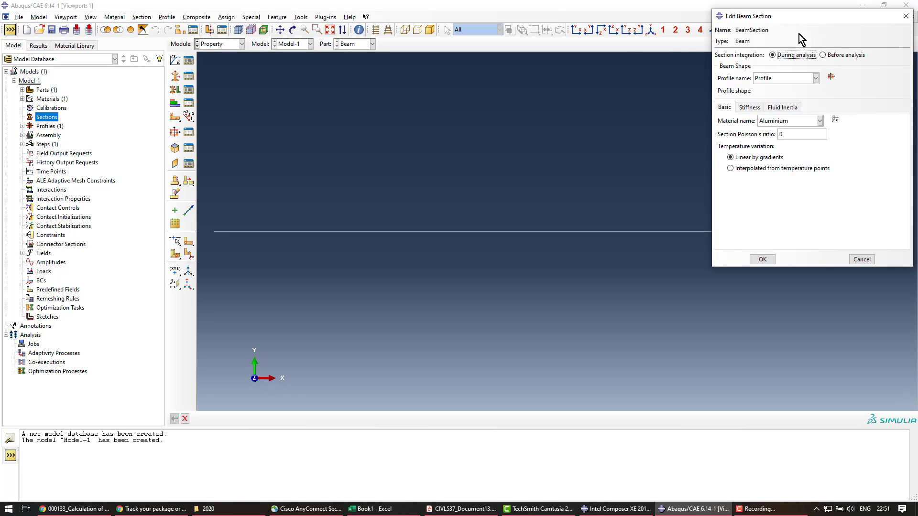
{"action": "left_click_drag", "start_coordinate": [798, 20], "coordinate": [601, 94]}
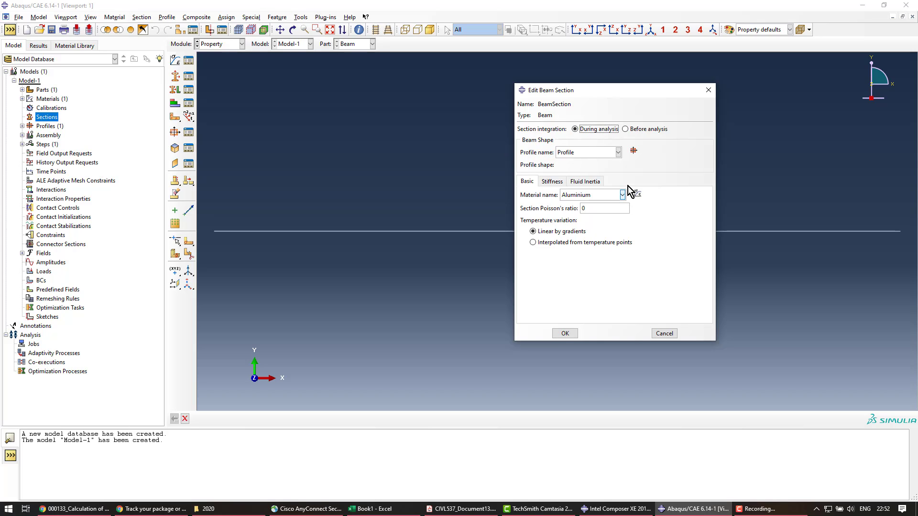
{"action": "left_click", "coordinate": [565, 334]}
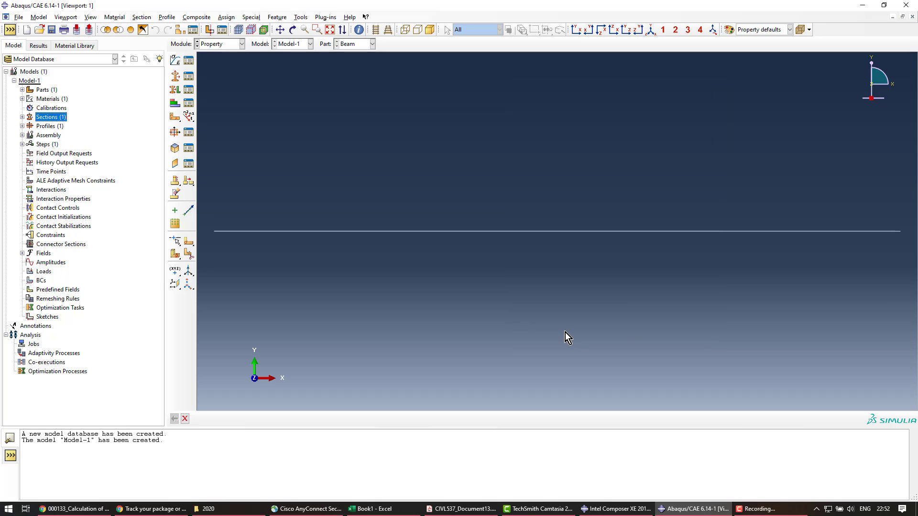
Step: Assign the section BeamSection to the whole beam line, creating a set named all for the region
{"action": "left_click", "coordinate": [22, 90]}
{"action": "left_click", "coordinate": [30, 99]}
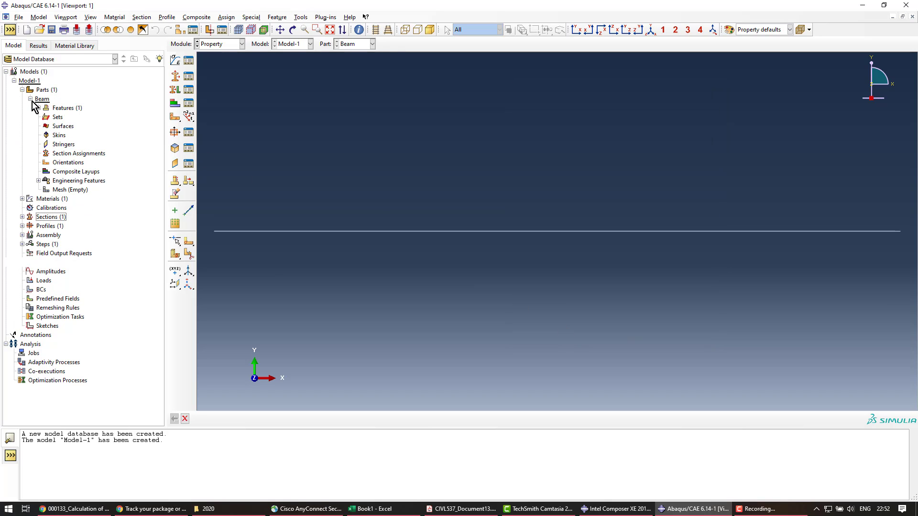
{"action": "left_click", "coordinate": [80, 155]}
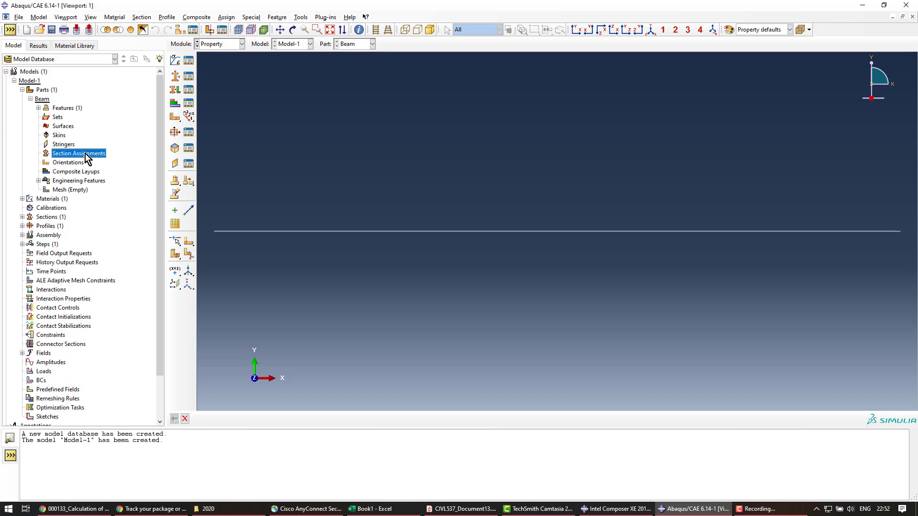
{"action": "double_click", "coordinate": [86, 153]}
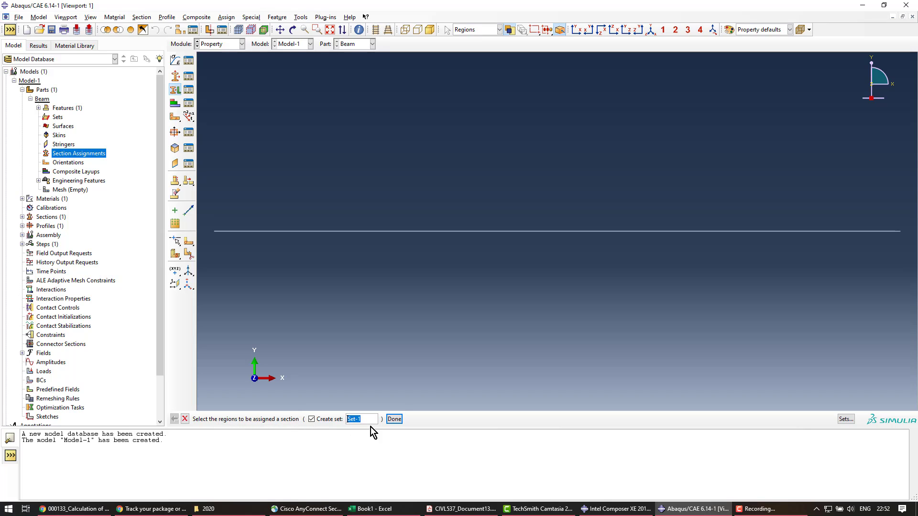
{"action": "type", "text": "all"}
{"action": "left_click", "coordinate": [491, 233]}
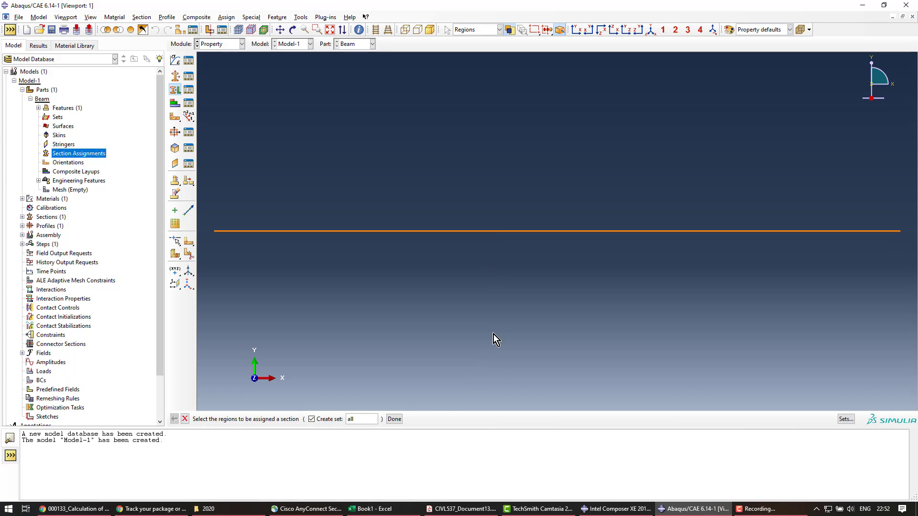
{"action": "left_click", "coordinate": [400, 417]}
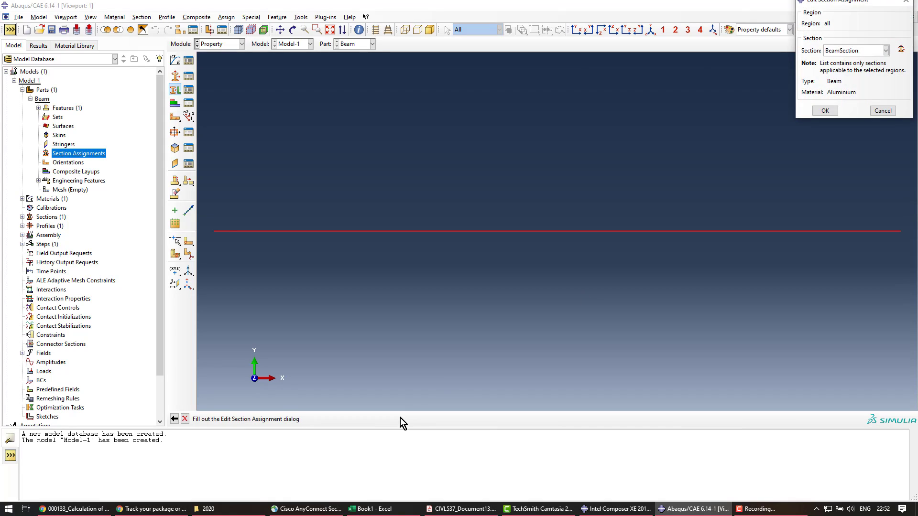
{"action": "left_click_drag", "start_coordinate": [854, 3], "coordinate": [721, 95]}
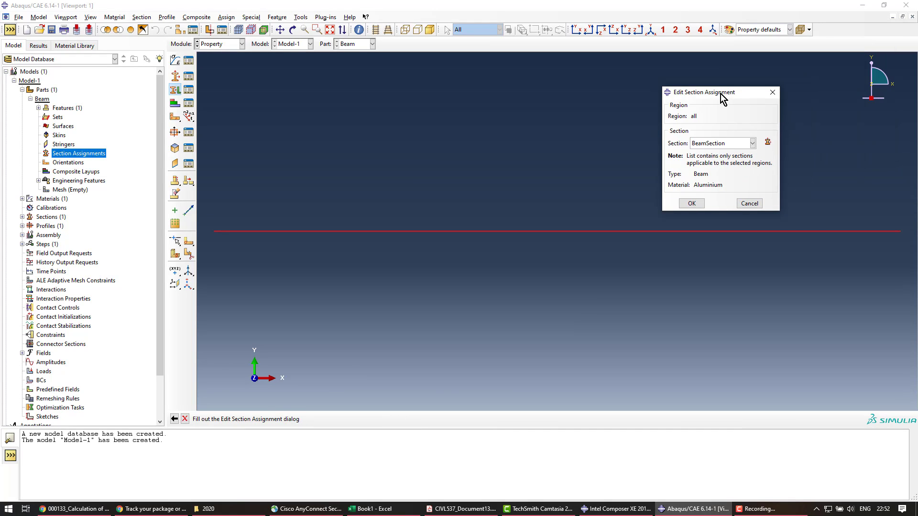
{"action": "left_click", "coordinate": [728, 146]}
{"action": "left_click", "coordinate": [724, 153]}
{"action": "left_click", "coordinate": [693, 204]}
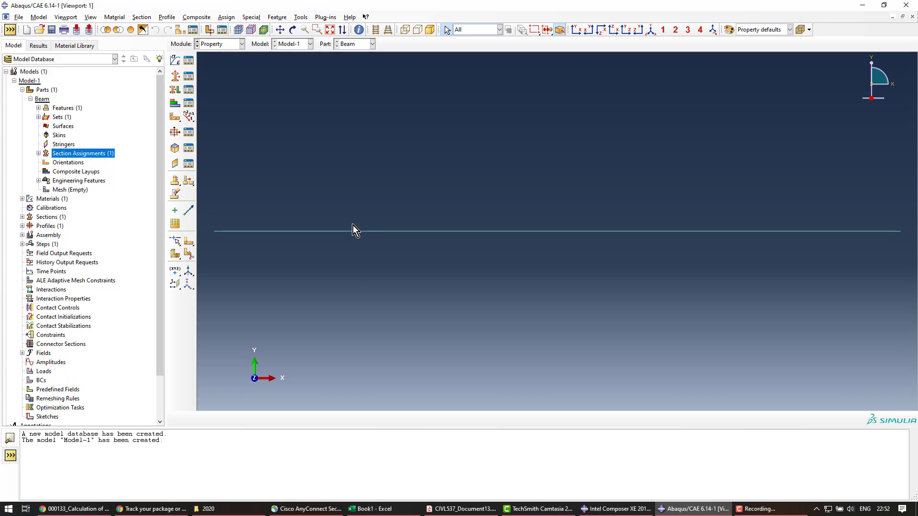
Step: Assign a beam section orientation to the set all with the n1 direction 0.0,0.0,-1.0
{"action": "left_click", "coordinate": [187, 118]}
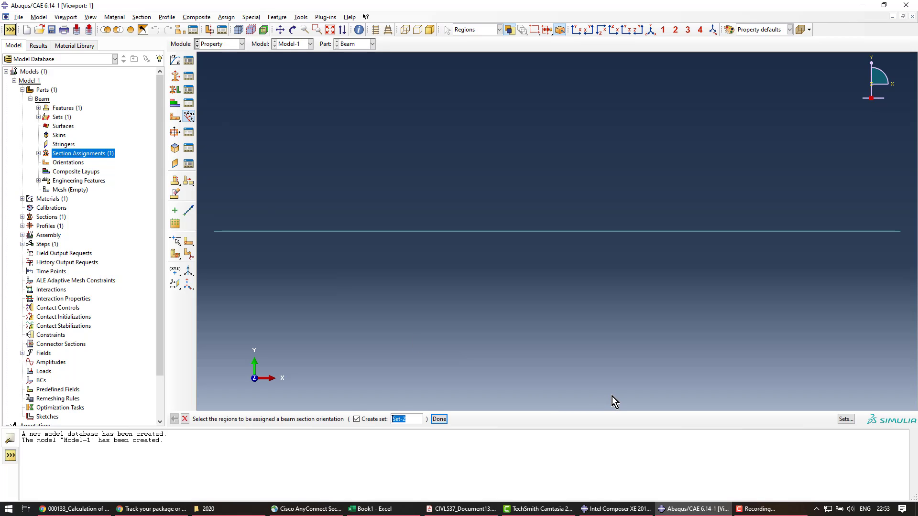
{"action": "left_click", "coordinate": [845, 419]}
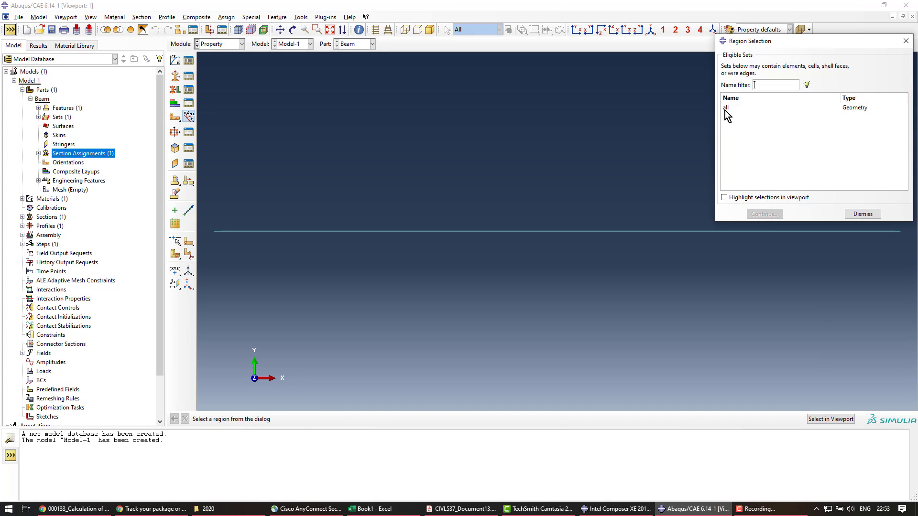
{"action": "left_click", "coordinate": [725, 110]}
{"action": "left_click", "coordinate": [761, 197]}
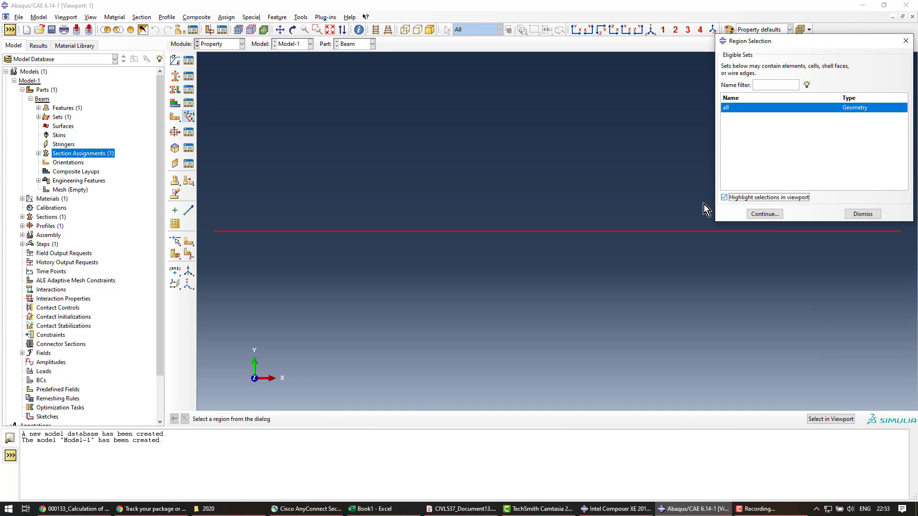
{"action": "left_click", "coordinate": [763, 213]}
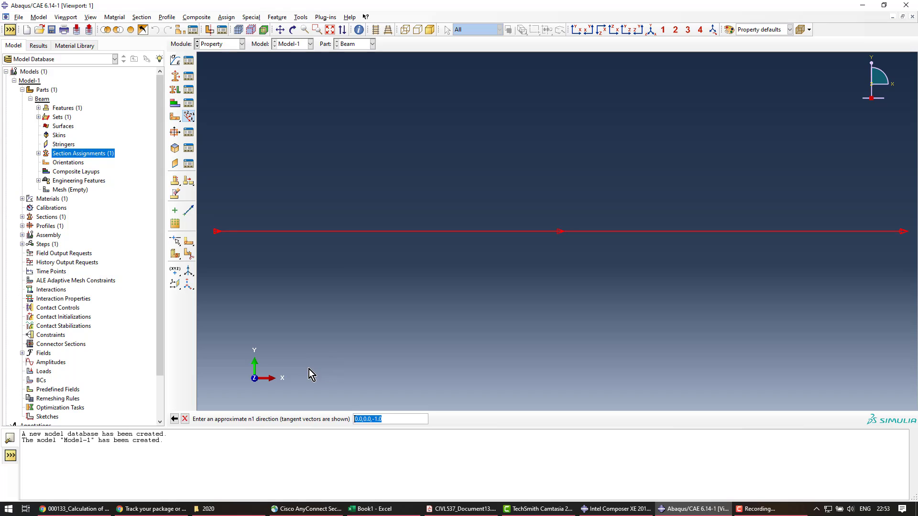
{"action": "left_click", "coordinate": [378, 419]}
{"action": "key", "text": "Return"}
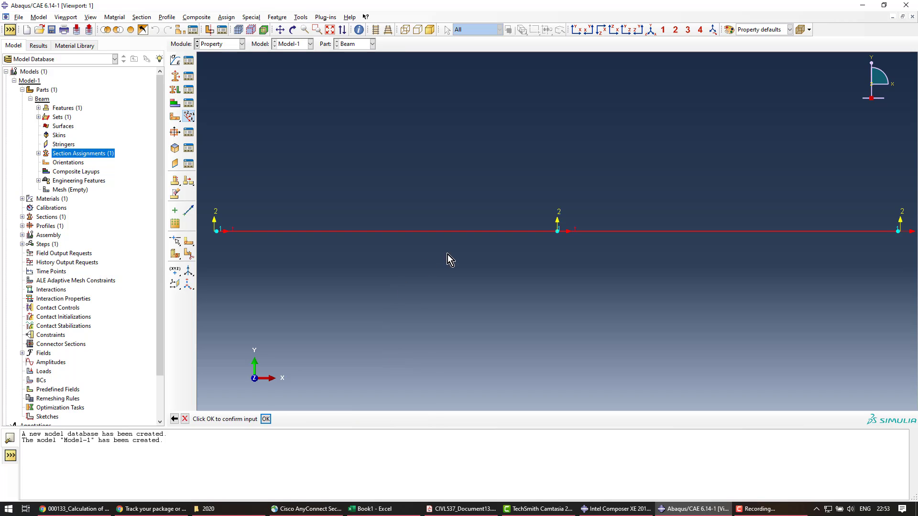
{"action": "left_click_drag", "start_coordinate": [525, 242], "coordinate": [461, 240], "text": "ctrl+alt"}
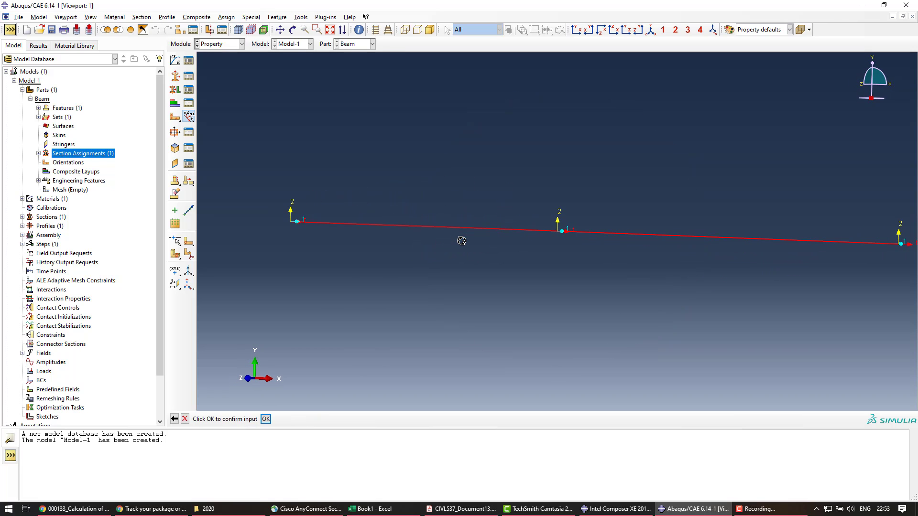
{"action": "left_click", "coordinate": [268, 420]}
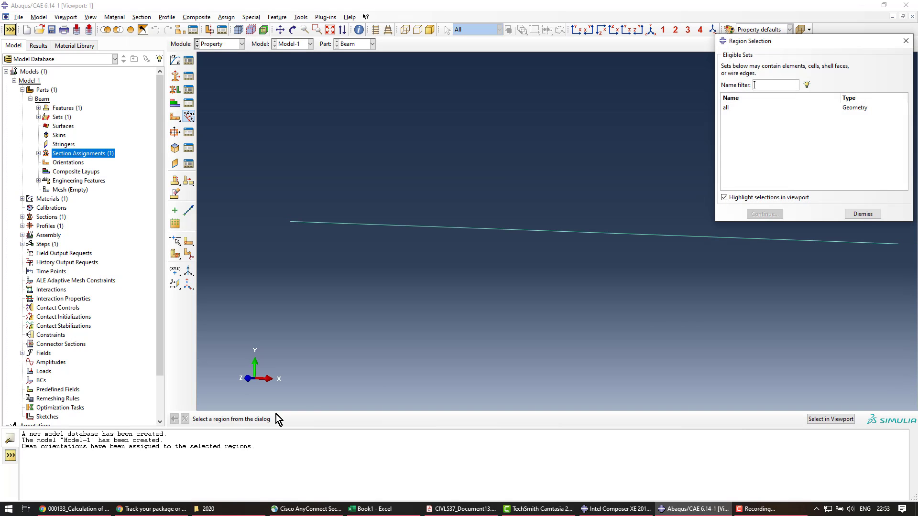
{"action": "left_click", "coordinate": [862, 214]}
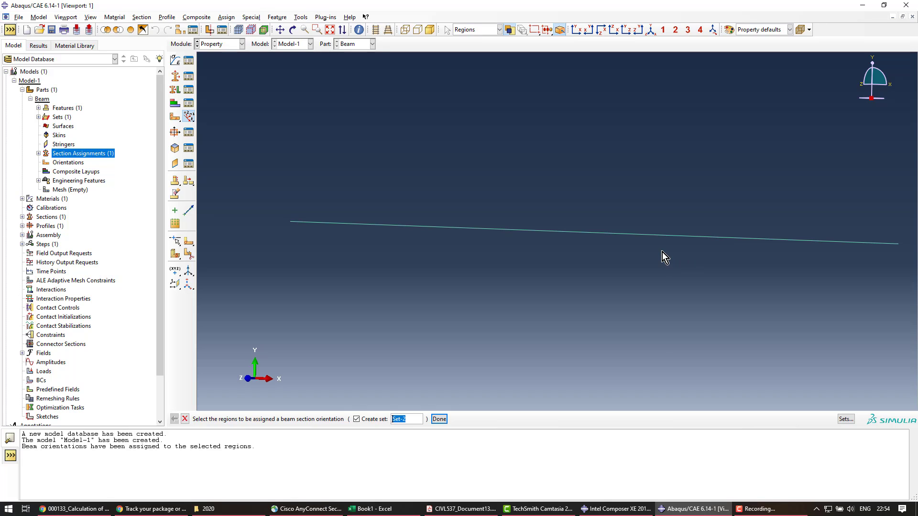
{"action": "middle_click_drag", "start_coordinate": [655, 244], "coordinate": [600, 254], "text": "ctrl+alt"}
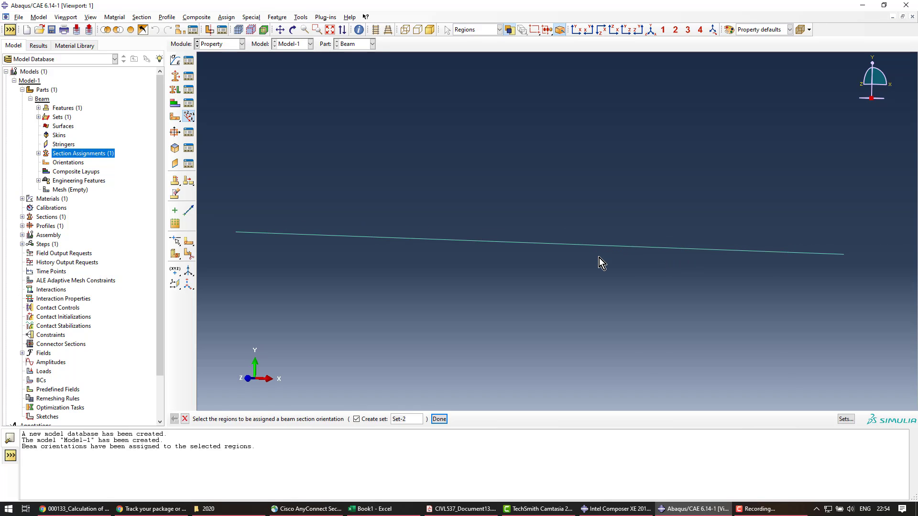
{"action": "left_click", "coordinate": [185, 419]}
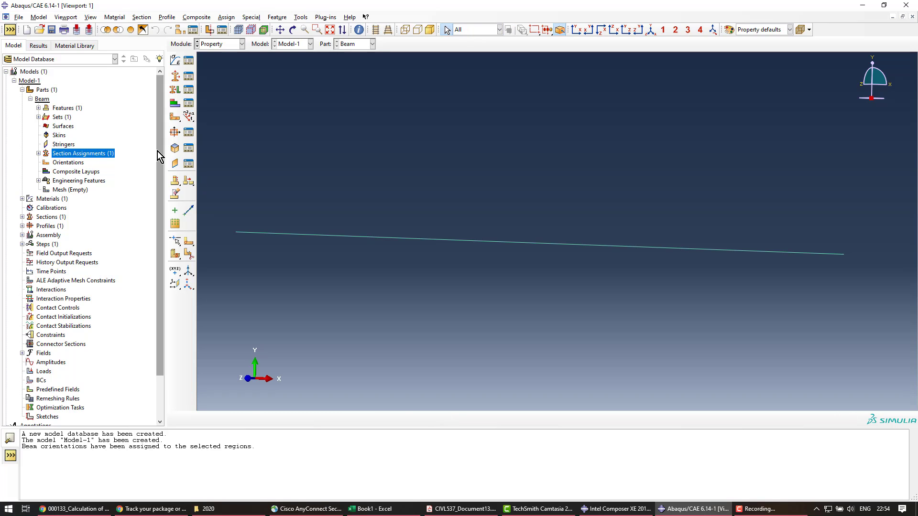
Step: Render the beam profiles at scale factor 1 and inspect the beam's cross-section orientation in 3D
{"action": "left_click", "coordinate": [91, 17]}
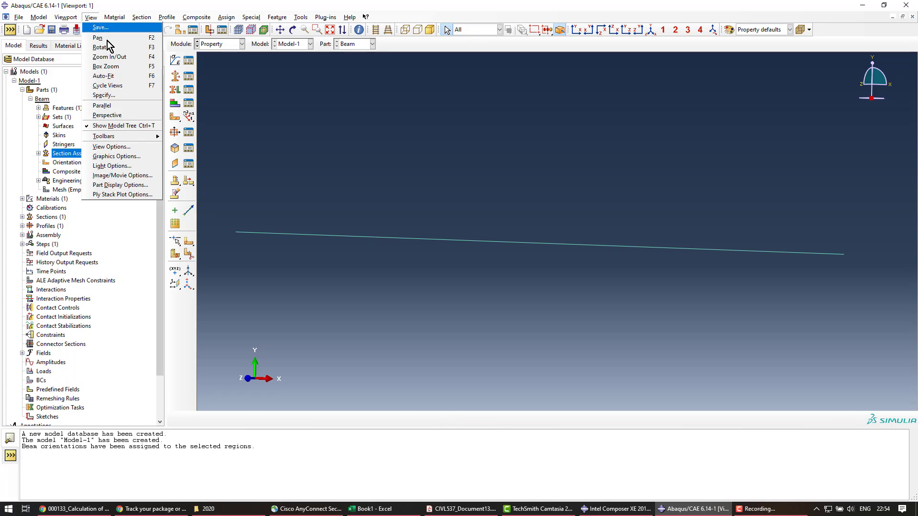
{"action": "left_click", "coordinate": [139, 185]}
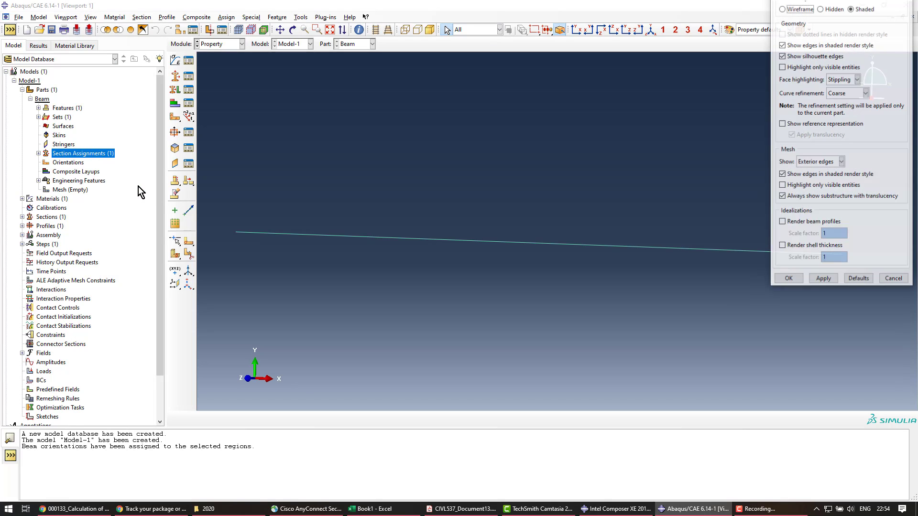
{"action": "left_click", "coordinate": [809, 223]}
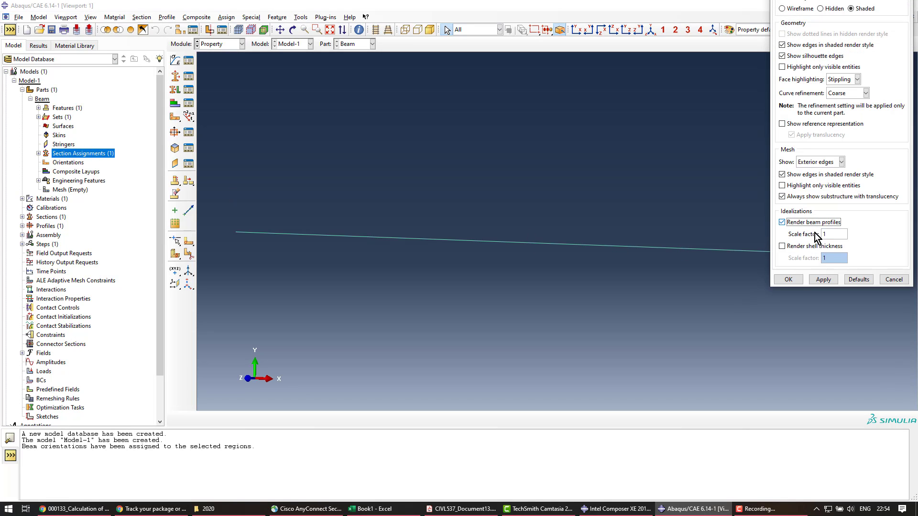
{"action": "left_click", "coordinate": [823, 279]}
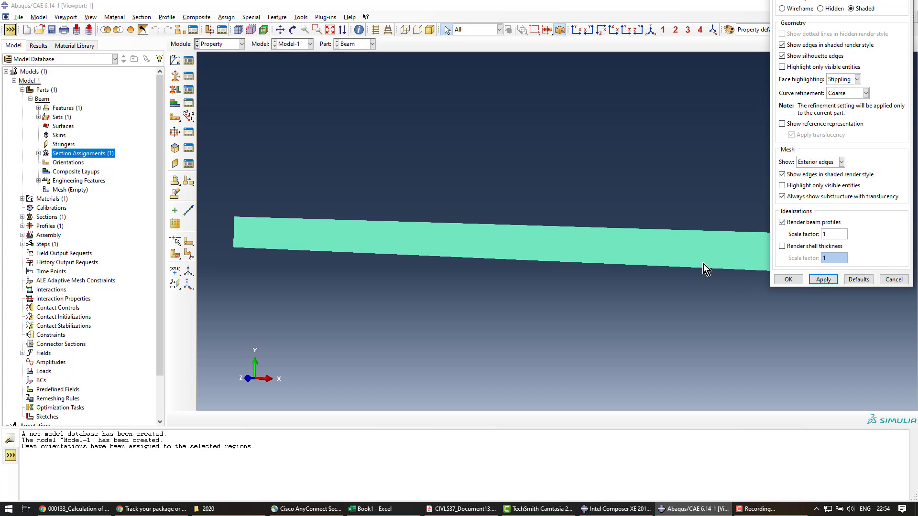
{"action": "left_click_drag", "start_coordinate": [586, 228], "coordinate": [552, 291], "text": "ctrl+alt"}
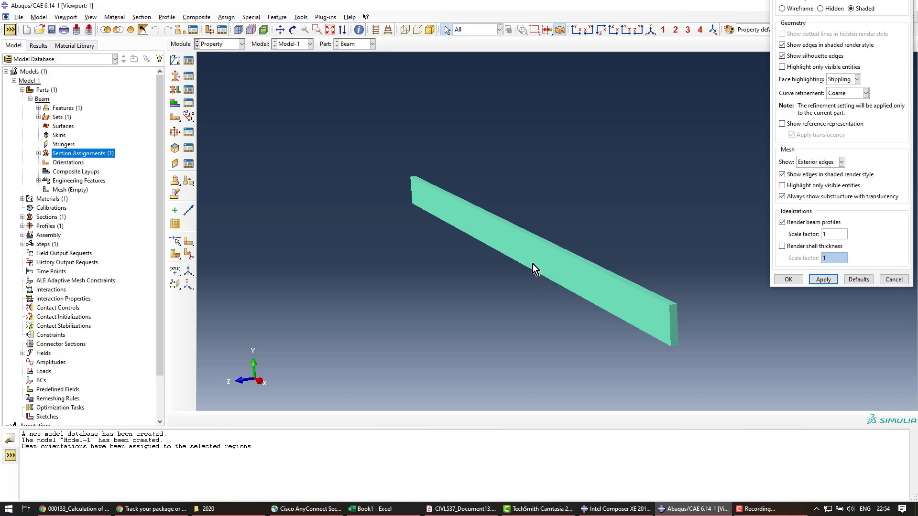
{"action": "left_click_drag", "start_coordinate": [532, 264], "coordinate": [567, 269], "text": "ctrl+alt"}
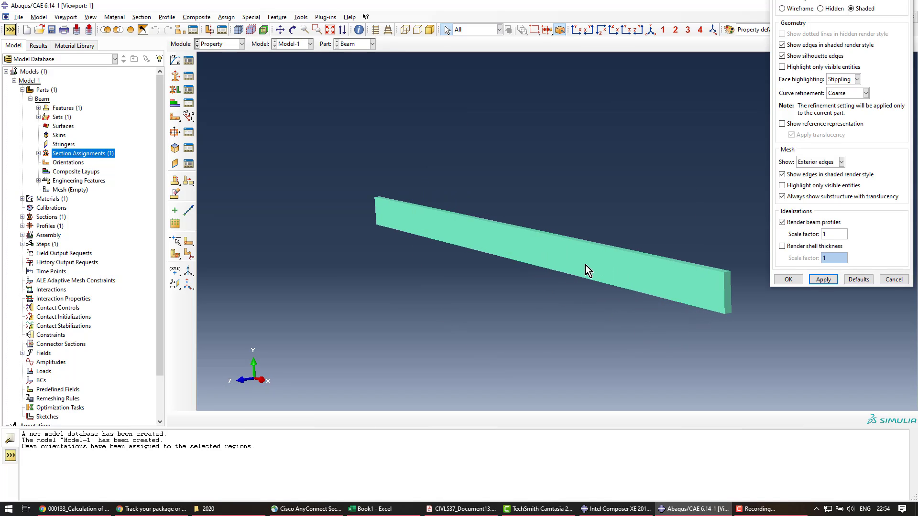
Step: Turn off beam profile rendering and restore the front view of the XY plane
{"action": "left_click", "coordinate": [784, 223]}
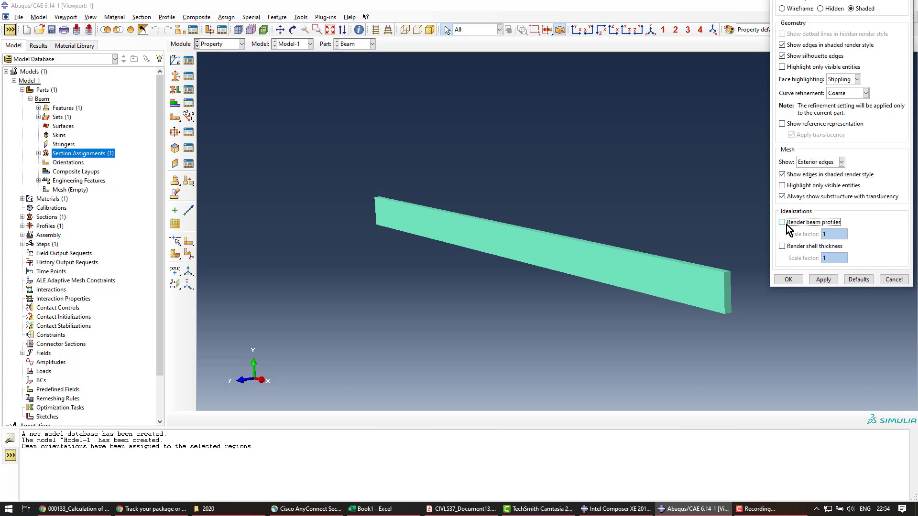
{"action": "left_click", "coordinate": [824, 280]}
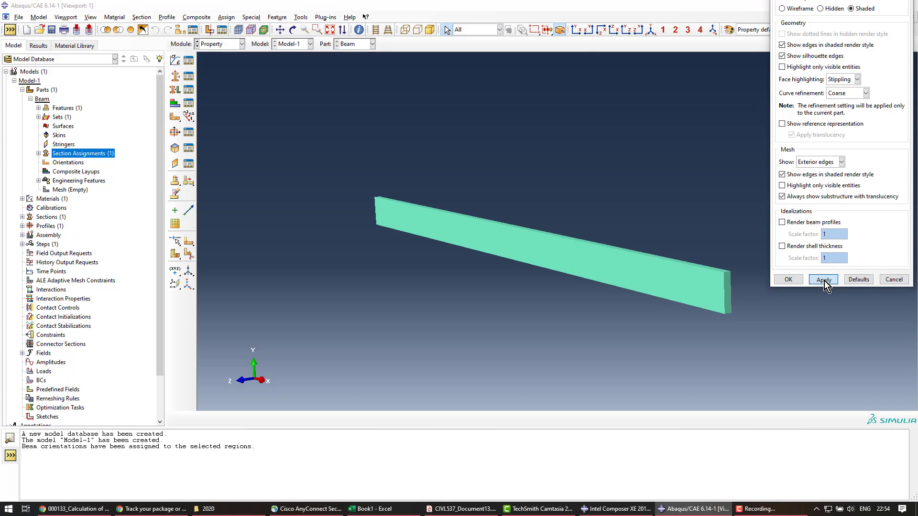
{"action": "left_click", "coordinate": [575, 31]}
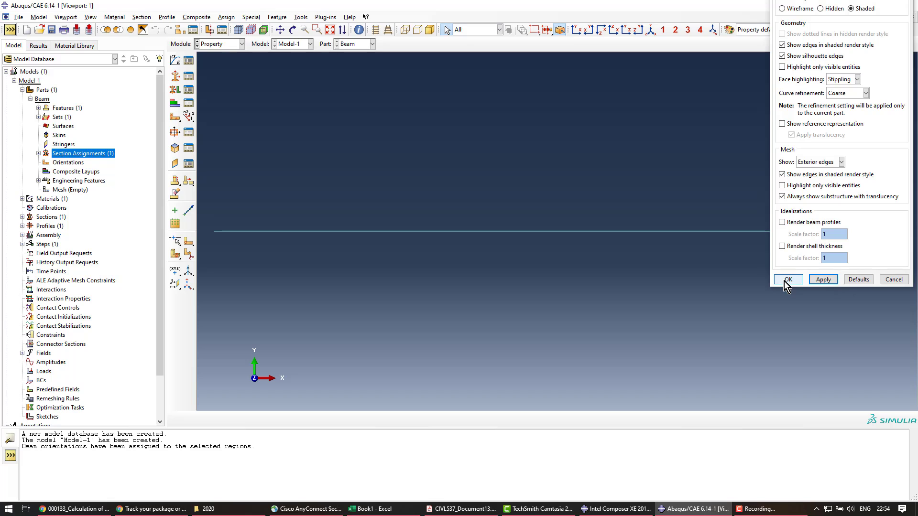
{"action": "left_click", "coordinate": [892, 280]}
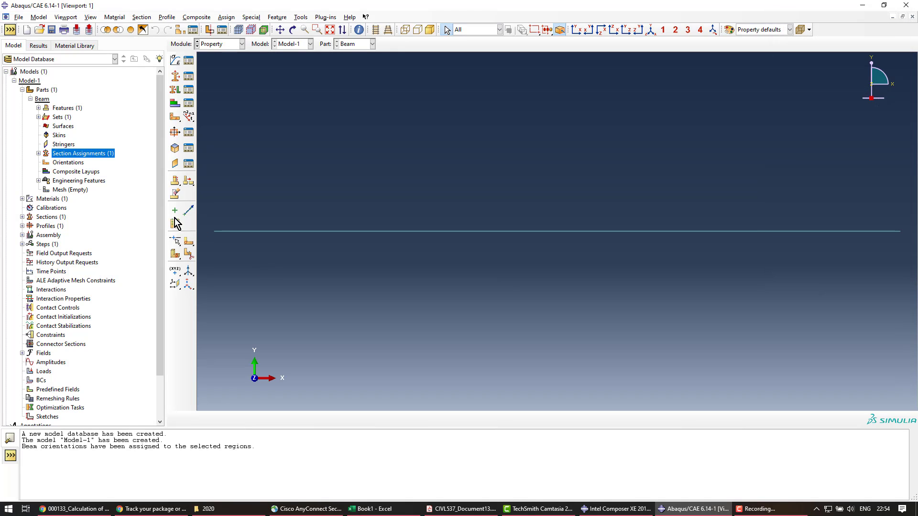
Step: Seed the Beam part with an approximate global size of 300 and mesh the part
{"action": "double_click", "coordinate": [79, 190]}
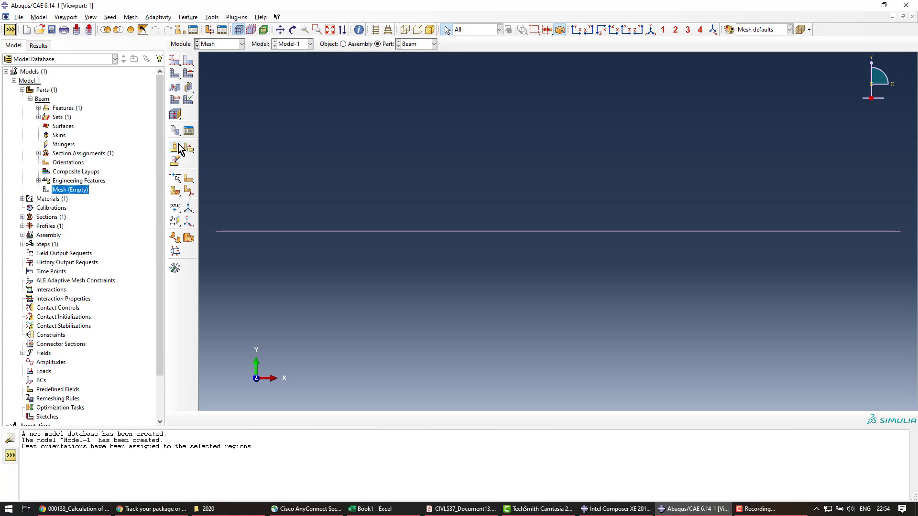
{"action": "left_click", "coordinate": [174, 61]}
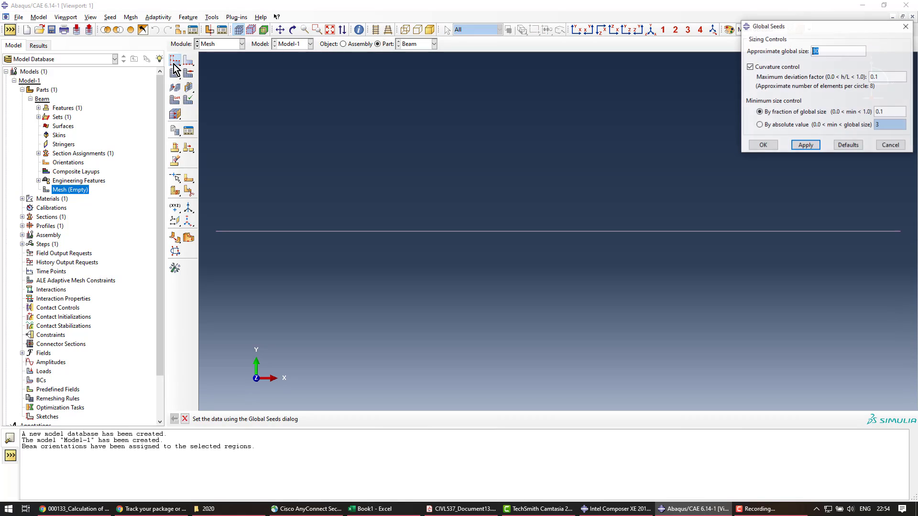
{"action": "left_click_drag", "start_coordinate": [807, 30], "coordinate": [563, 110]}
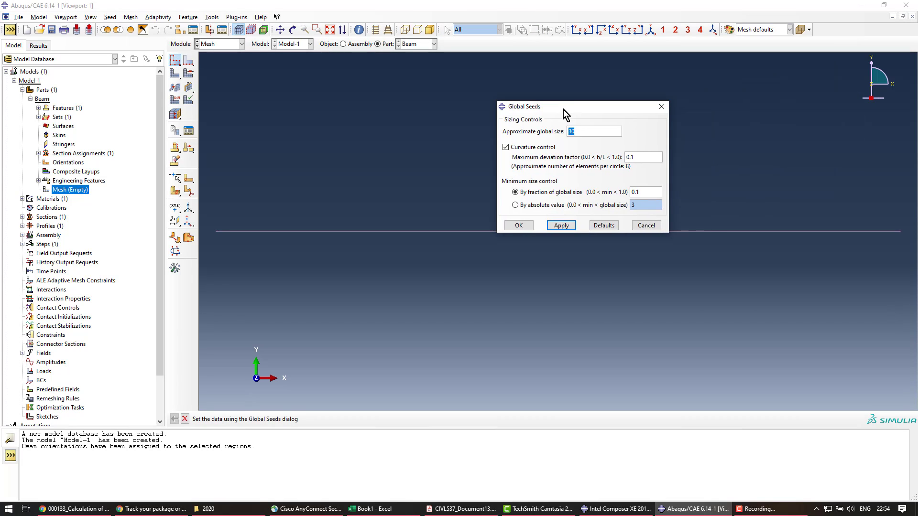
{"action": "left_click", "coordinate": [581, 130]}
{"action": "type", "text": "0"}
{"action": "left_click", "coordinate": [566, 227]}
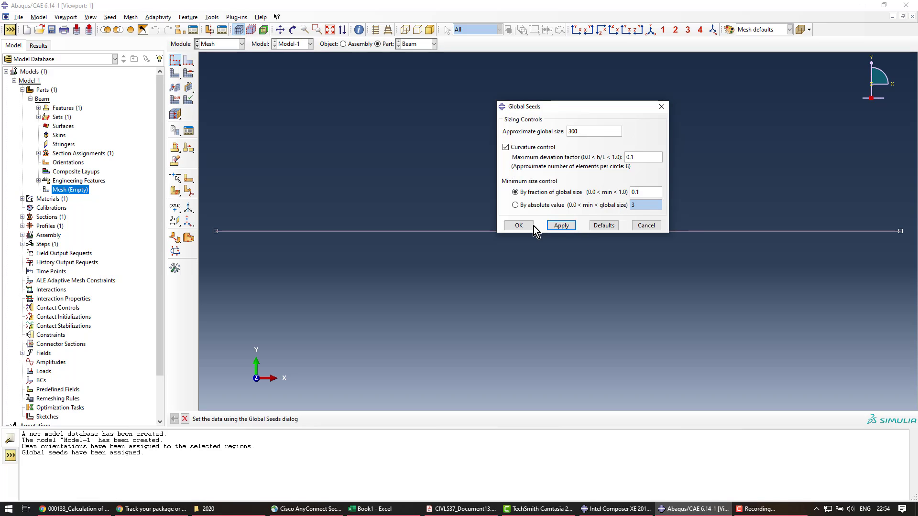
{"action": "left_click", "coordinate": [519, 225]}
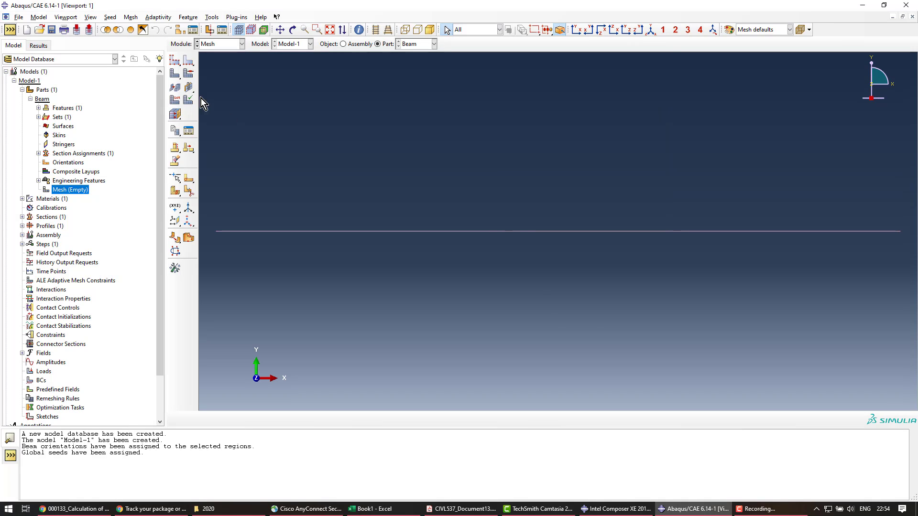
{"action": "left_click", "coordinate": [174, 74]}
{"action": "left_click", "coordinate": [254, 419]}
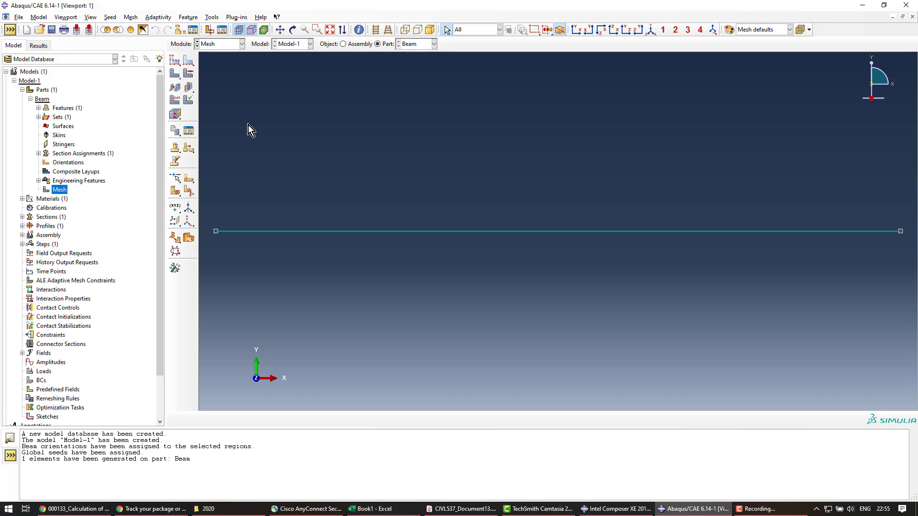
Step: Assign the set all a Standard linear Beam element type with Cubic formulation (B23)
{"action": "left_click", "coordinate": [176, 102]}
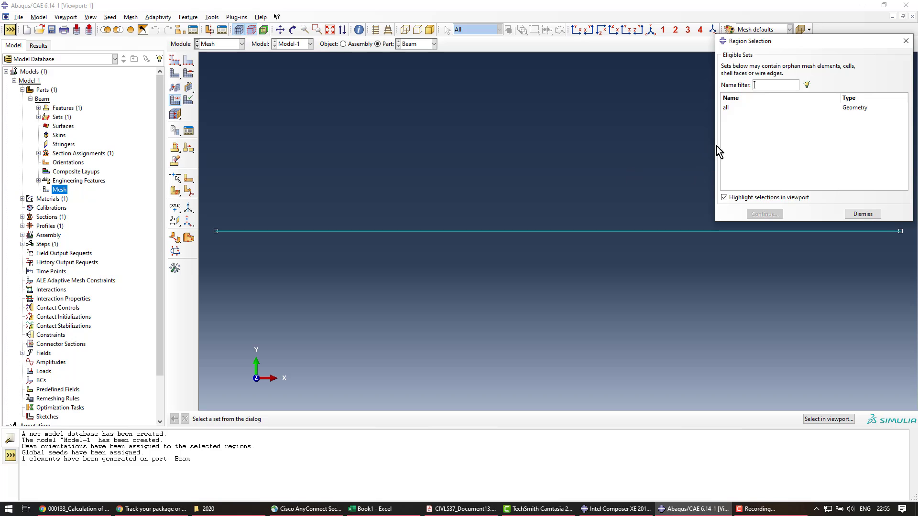
{"action": "left_click", "coordinate": [725, 109]}
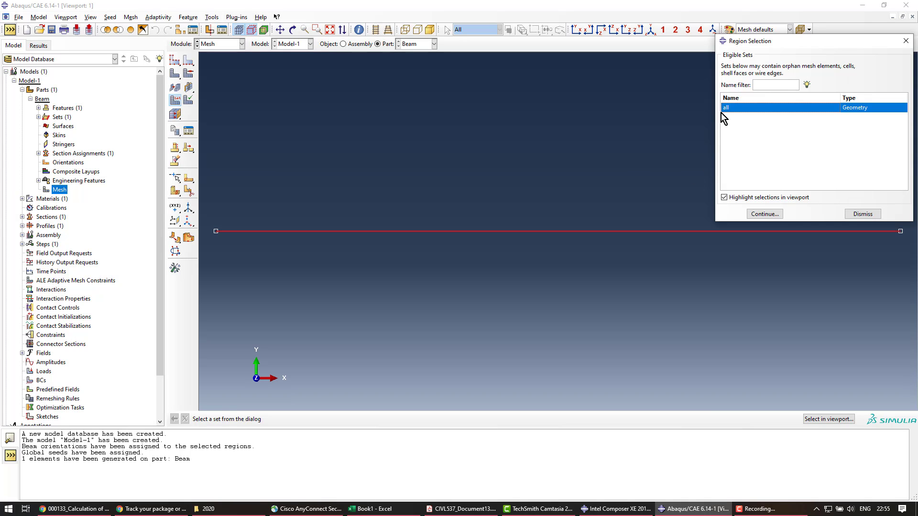
{"action": "left_click", "coordinate": [763, 213]}
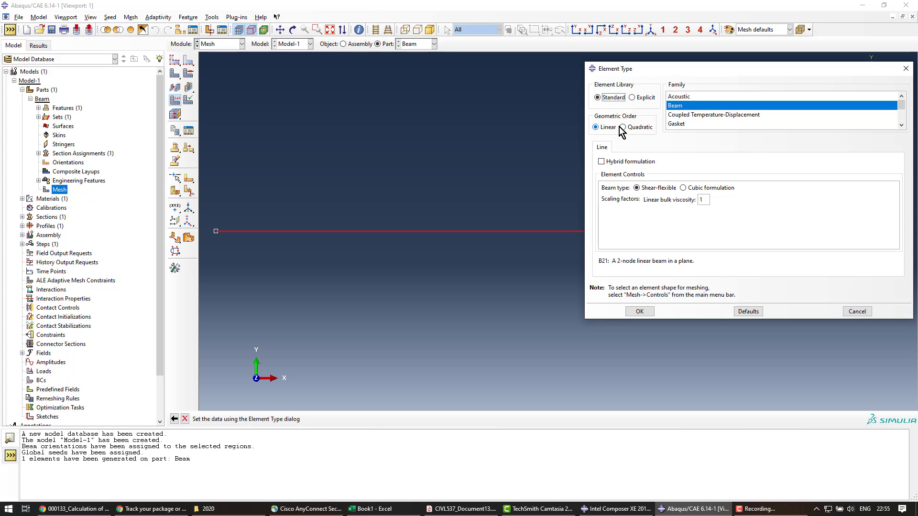
{"action": "left_click", "coordinate": [683, 189]}
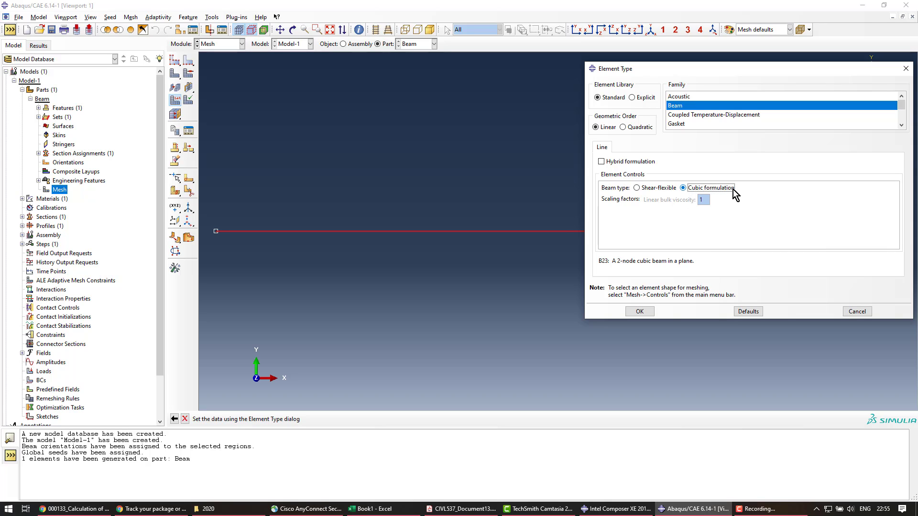
{"action": "left_click", "coordinate": [601, 260]}
{"action": "left_click_drag", "start_coordinate": [601, 261], "coordinate": [612, 261]}
{"action": "left_click", "coordinate": [657, 188]}
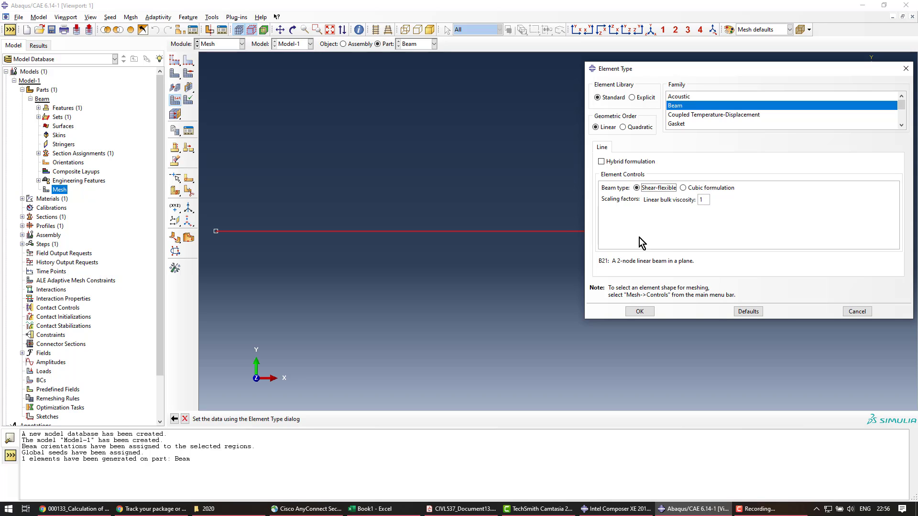
{"action": "left_click", "coordinate": [683, 188]}
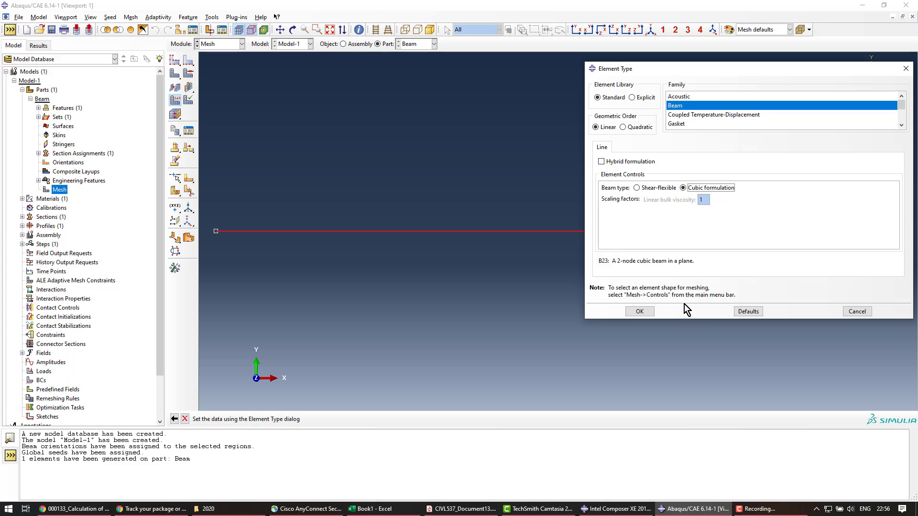
{"action": "left_click", "coordinate": [639, 311]}
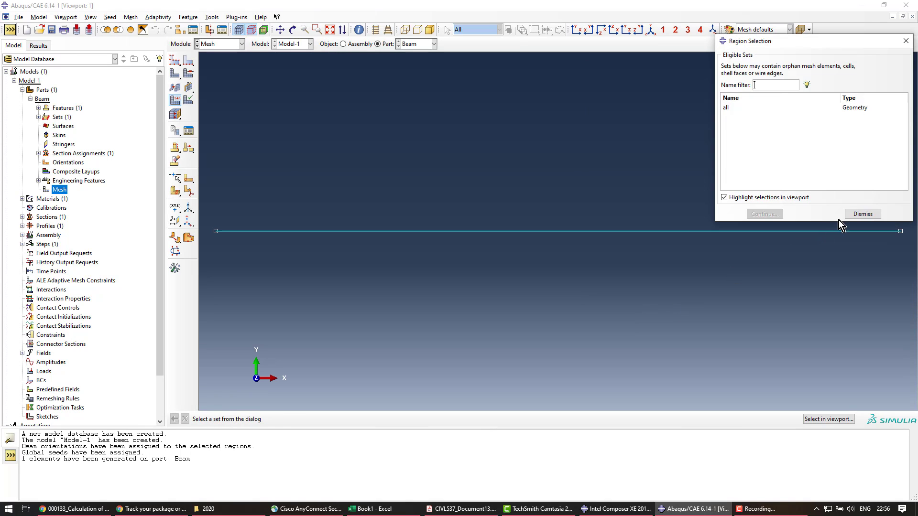
{"action": "left_click", "coordinate": [863, 213]}
{"action": "left_click_drag", "start_coordinate": [456, 194], "coordinate": [558, 283]}
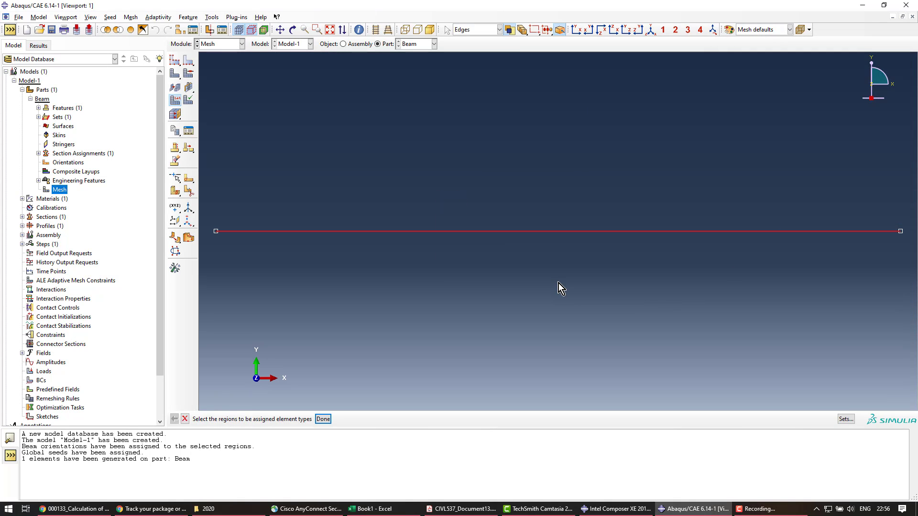
{"action": "left_click", "coordinate": [558, 283]}
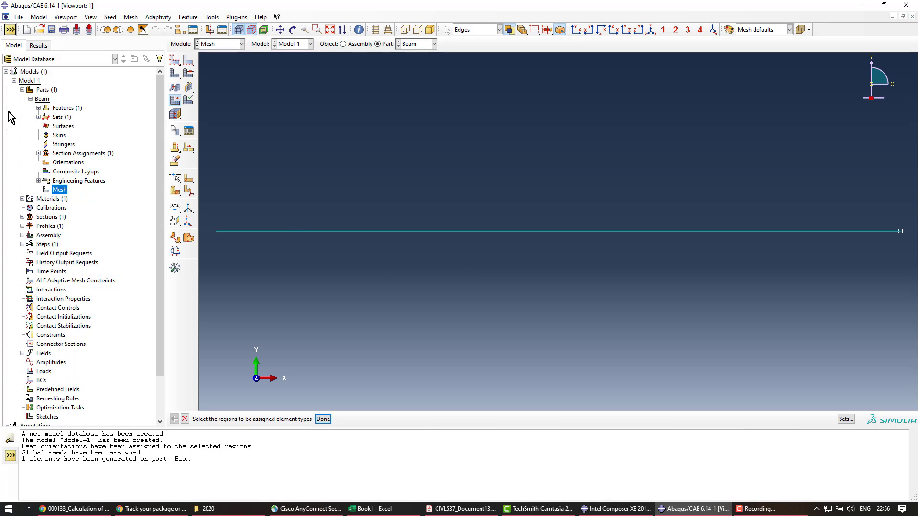
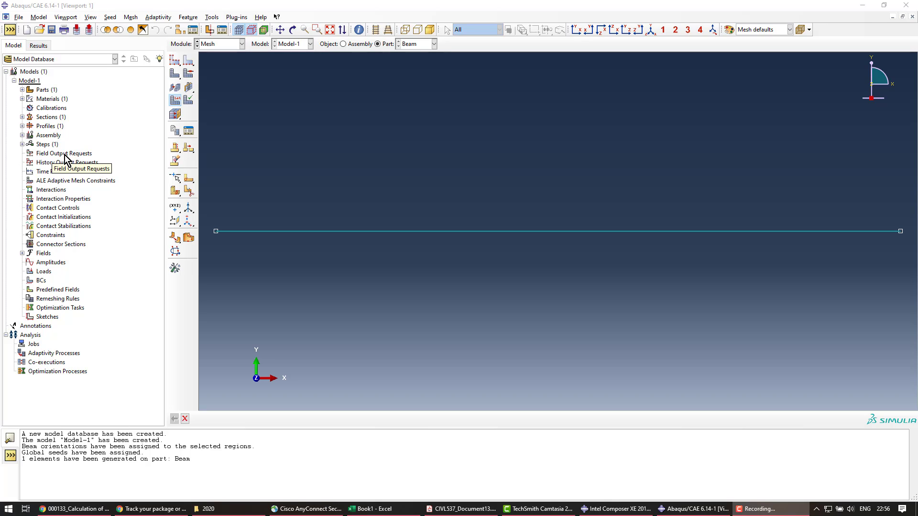
Step: Create a Static, General analysis step named Static following the Initial step, keeping the default settings
{"action": "left_click", "coordinate": [22, 144]}
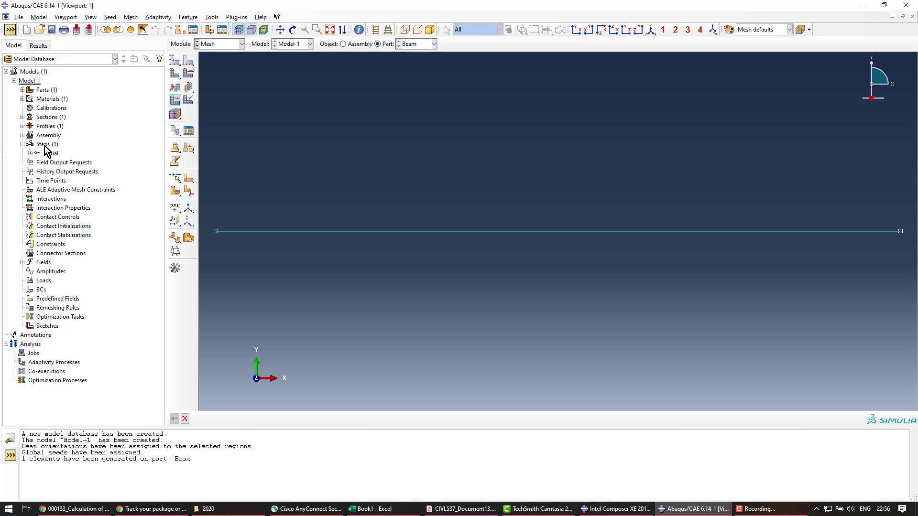
{"action": "double_click", "coordinate": [46, 144]}
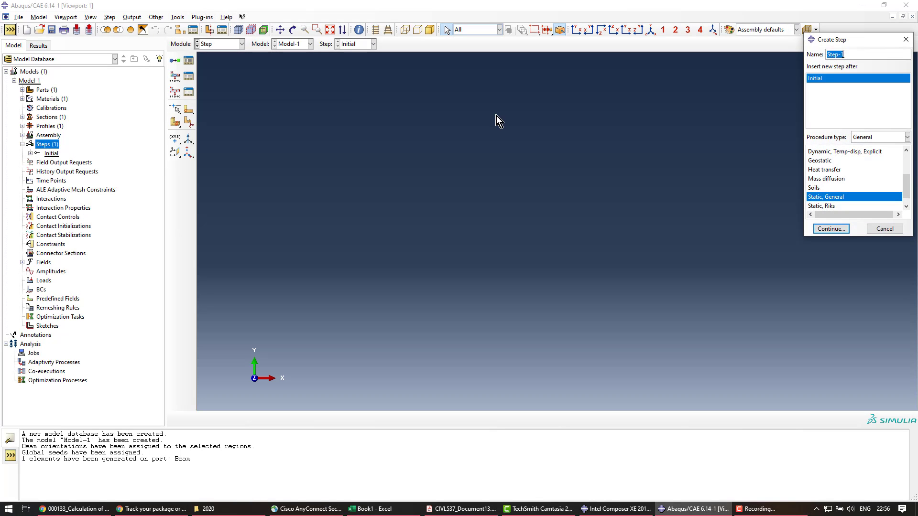
{"action": "type", "text": "Static"}
{"action": "left_click", "coordinate": [831, 229]}
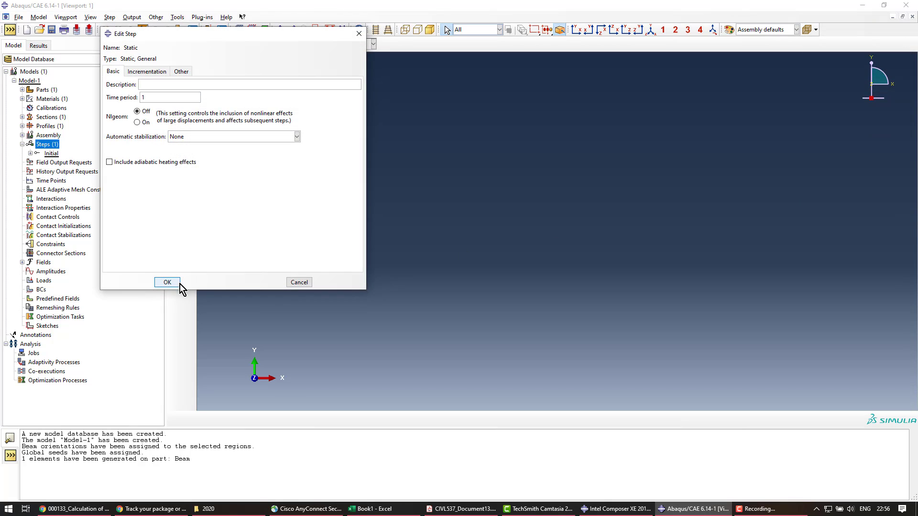
{"action": "left_click", "coordinate": [174, 284]}
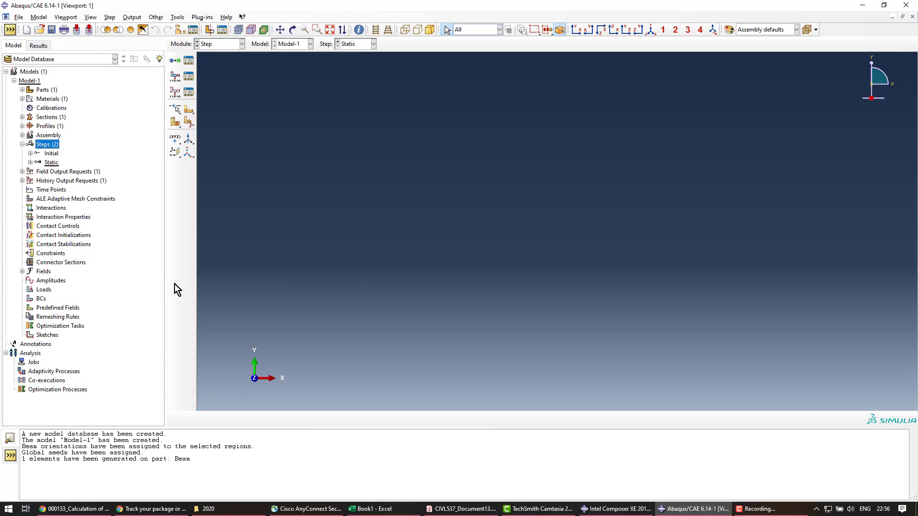
Step: Create a dependent instance of the Beam part in the assembly
{"action": "left_click", "coordinate": [22, 135]}
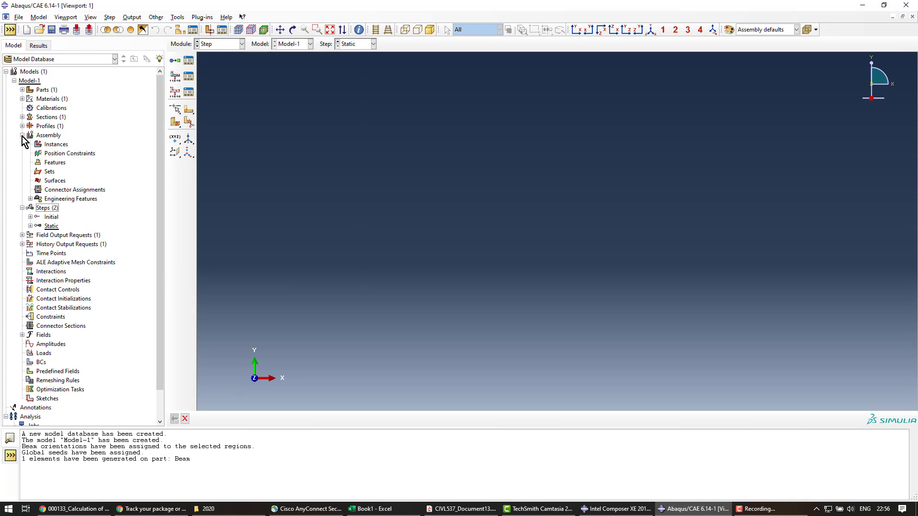
{"action": "left_click", "coordinate": [55, 145]}
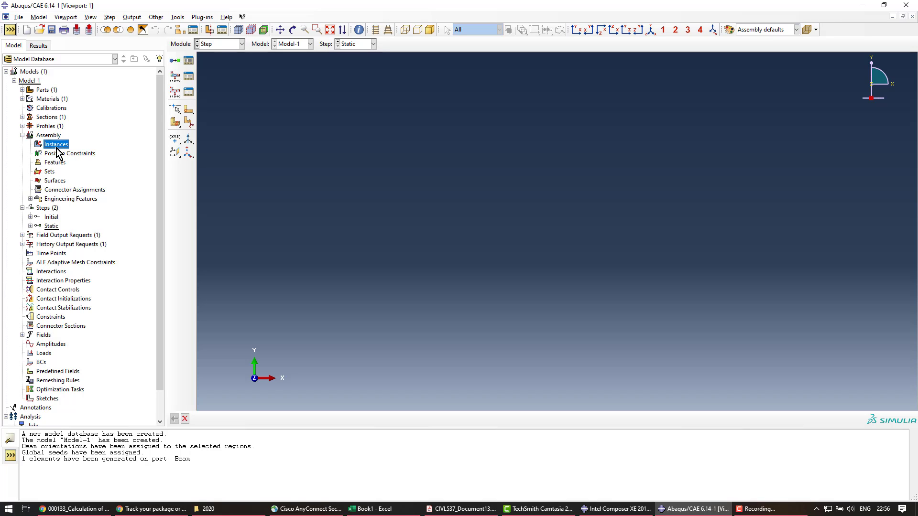
{"action": "double_click", "coordinate": [57, 145]}
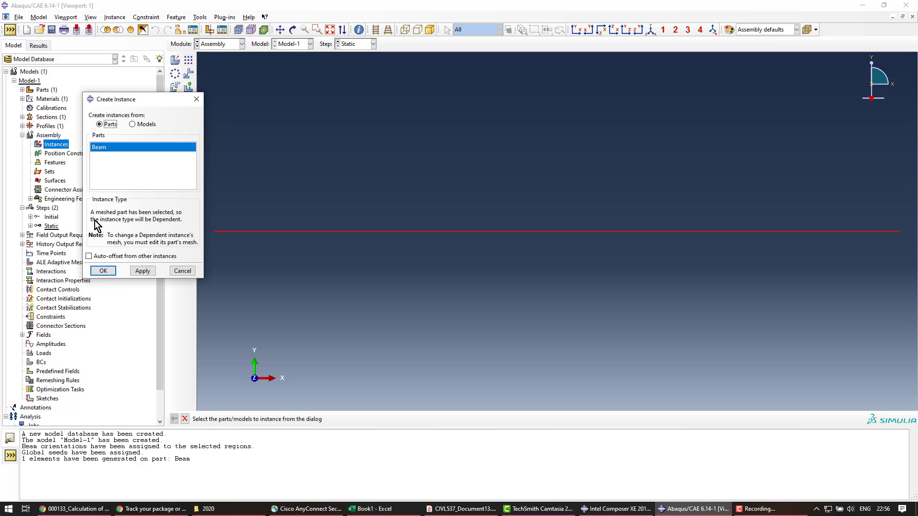
{"action": "left_click", "coordinate": [102, 270]}
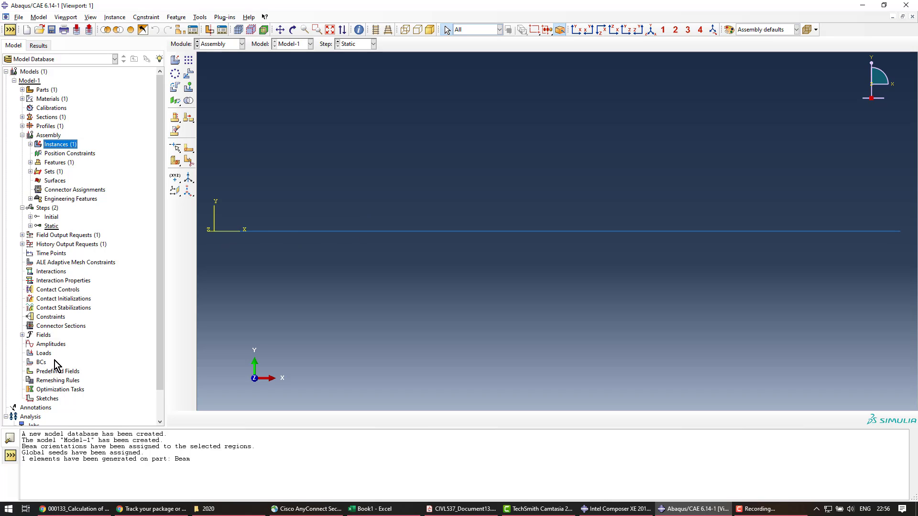
Step: Create an ENCASTRE boundary condition named Clamped in the Initial step on the beam's end at the origin, using a new set named root
{"action": "double_click", "coordinate": [43, 363]}
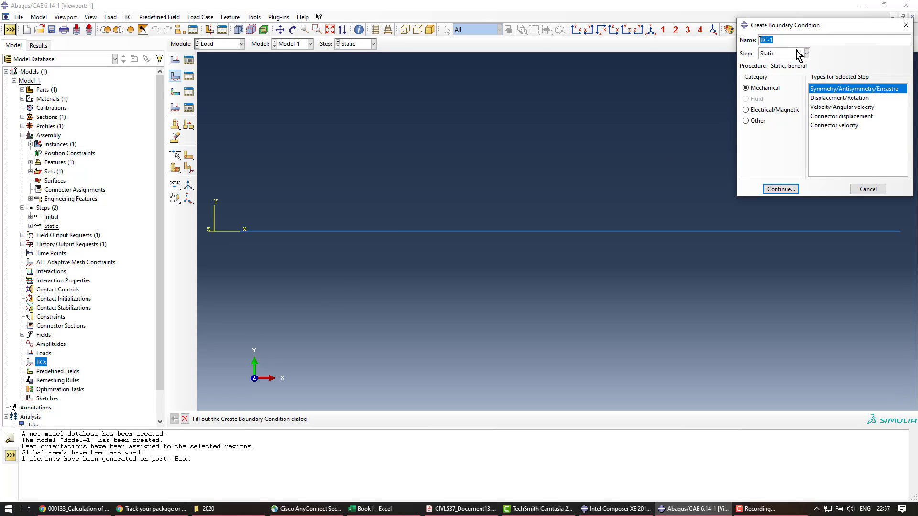
{"action": "type", "text": "Clamped"}
{"action": "left_click", "coordinate": [780, 54]}
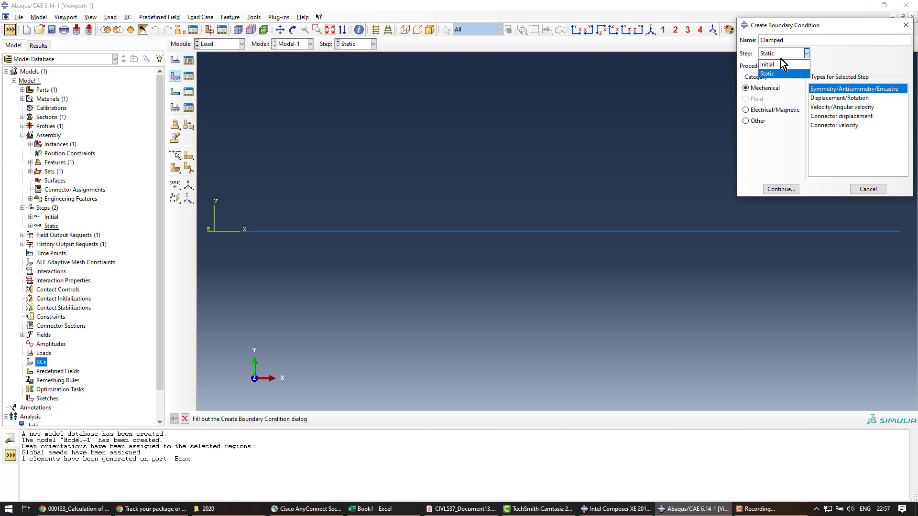
{"action": "left_click", "coordinate": [779, 64]}
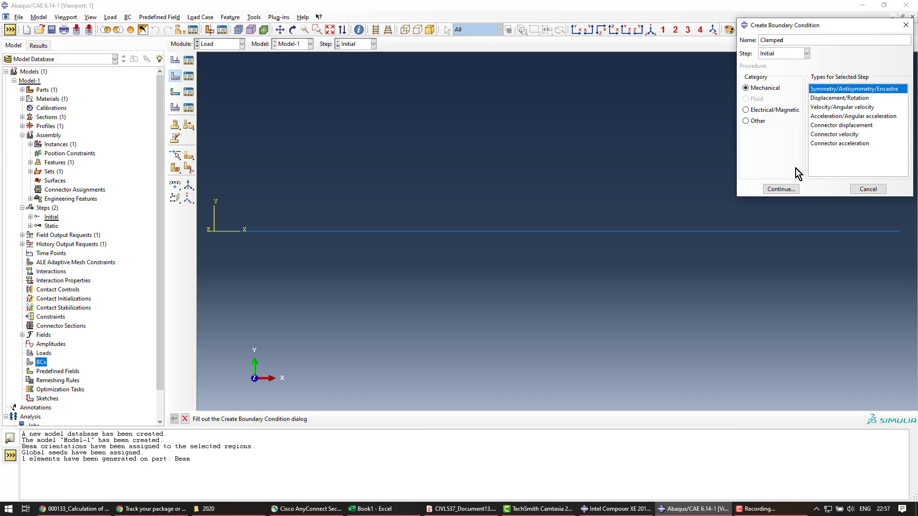
{"action": "left_click", "coordinate": [785, 190]}
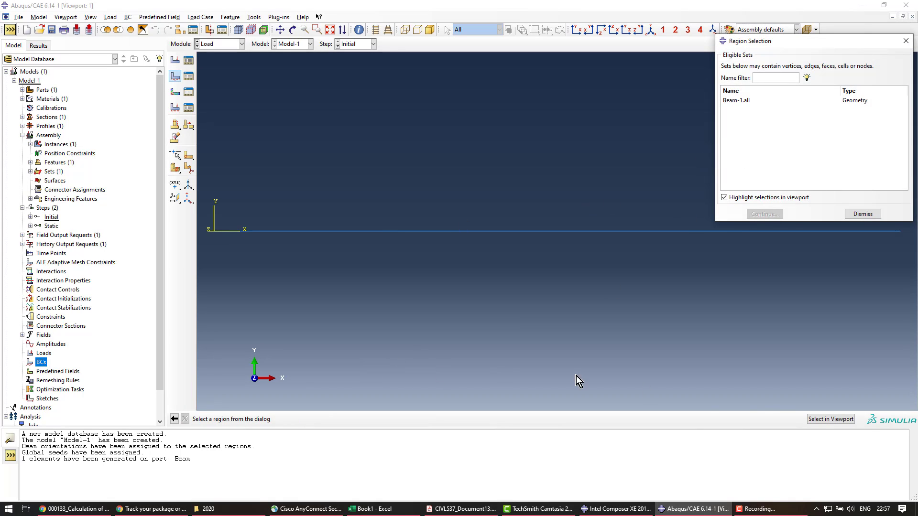
{"action": "left_click", "coordinate": [822, 419]}
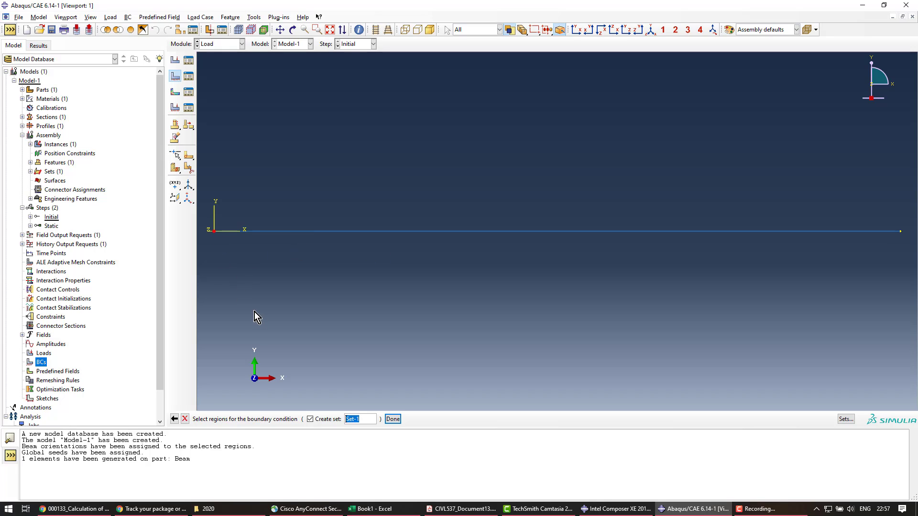
{"action": "type", "text": "root"}
{"action": "left_click", "coordinate": [395, 419]}
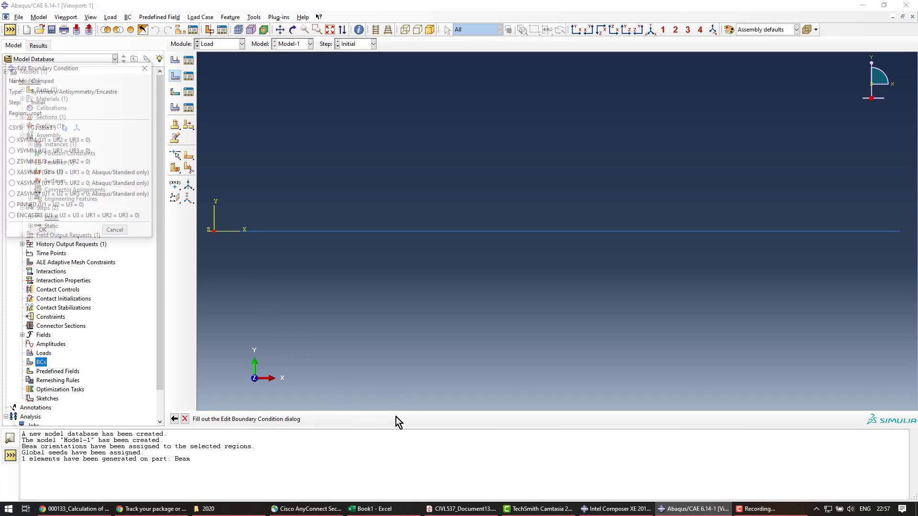
{"action": "left_click", "coordinate": [48, 217]}
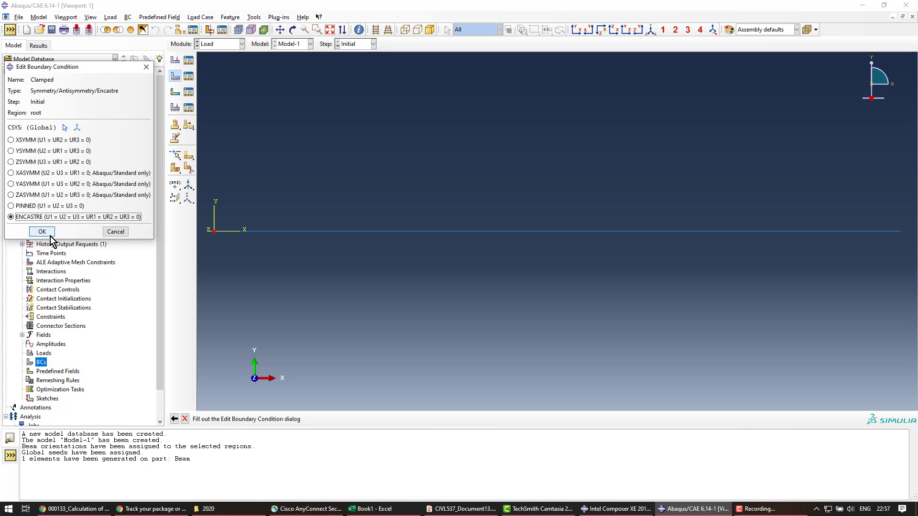
{"action": "left_click", "coordinate": [42, 232]}
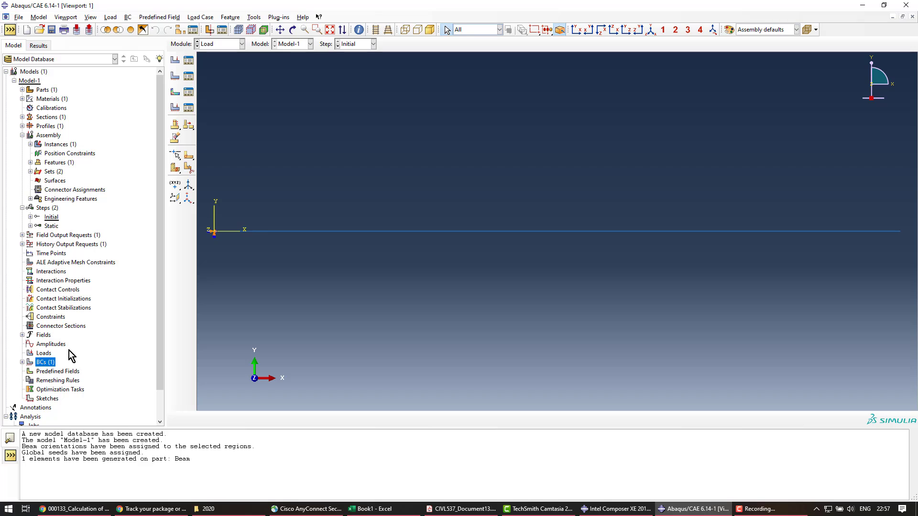
Step: Create a concentrated force named Tip in the Static step at the beam's free end, using a new set named tip and CF2 of -10
{"action": "double_click", "coordinate": [49, 355]}
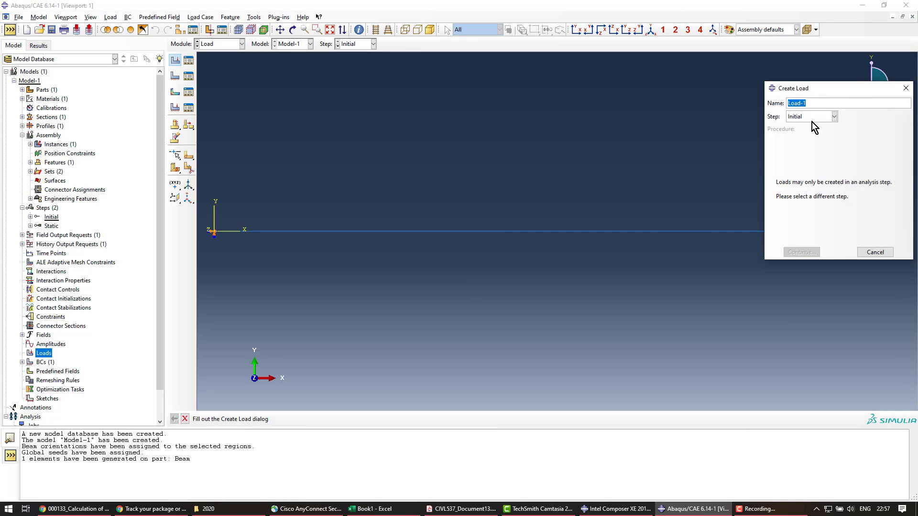
{"action": "left_click", "coordinate": [812, 117]}
{"action": "left_click", "coordinate": [816, 133]}
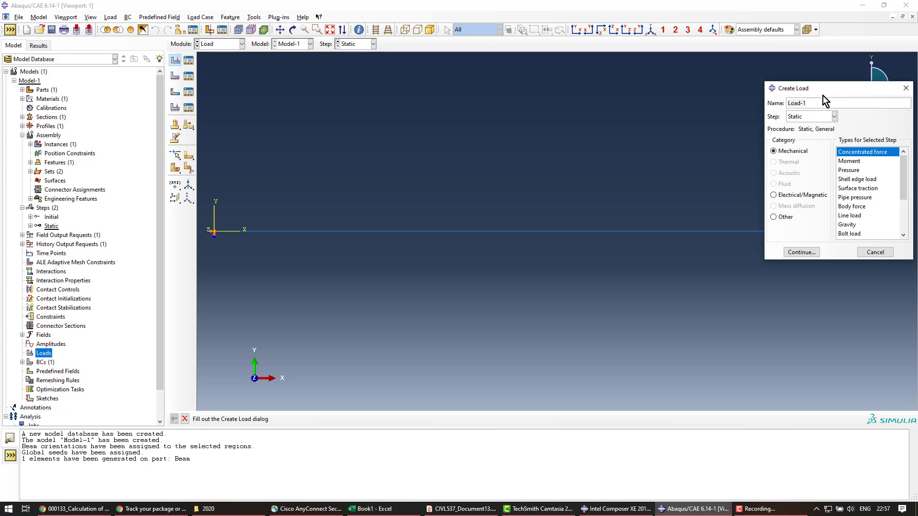
{"action": "left_click_drag", "start_coordinate": [820, 91], "coordinate": [659, 122]}
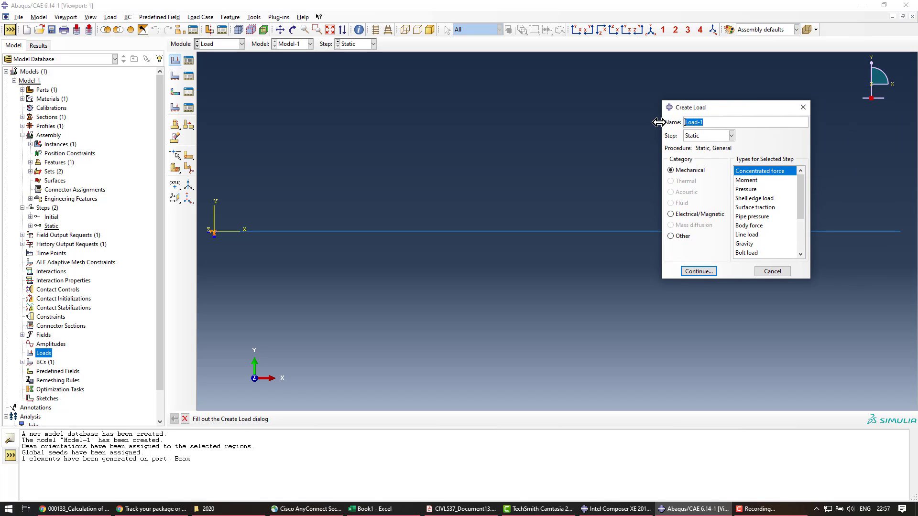
{"action": "type", "text": "Tip"}
{"action": "left_click", "coordinate": [774, 173]}
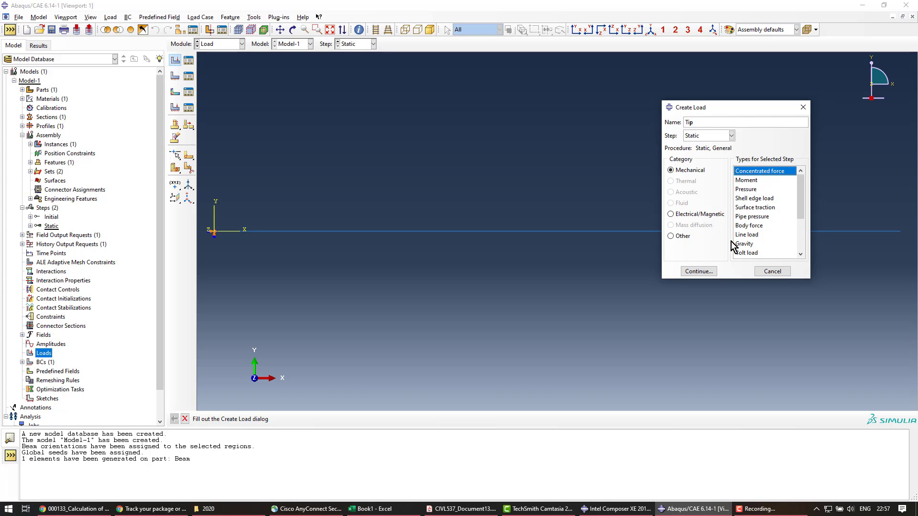
{"action": "left_click", "coordinate": [699, 271]}
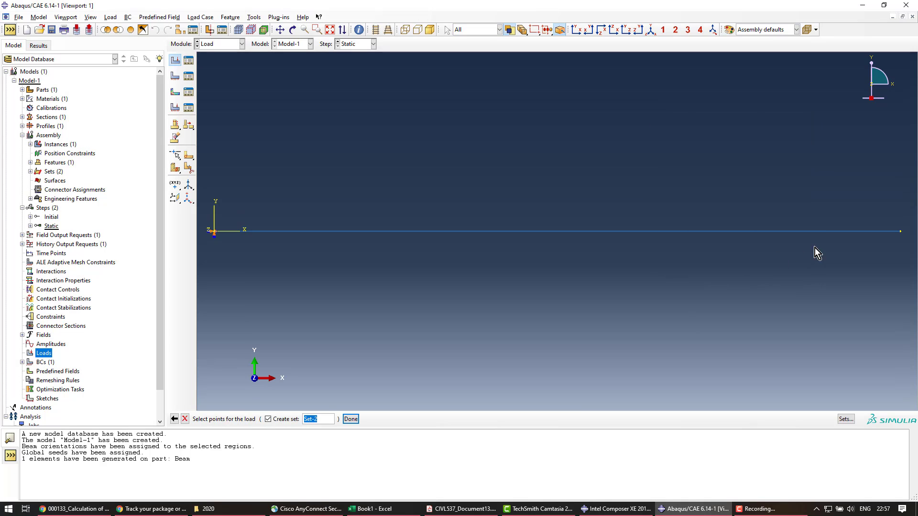
{"action": "left_click", "coordinate": [891, 232]}
{"action": "type", "text": "tip"}
{"action": "left_click", "coordinate": [354, 419]}
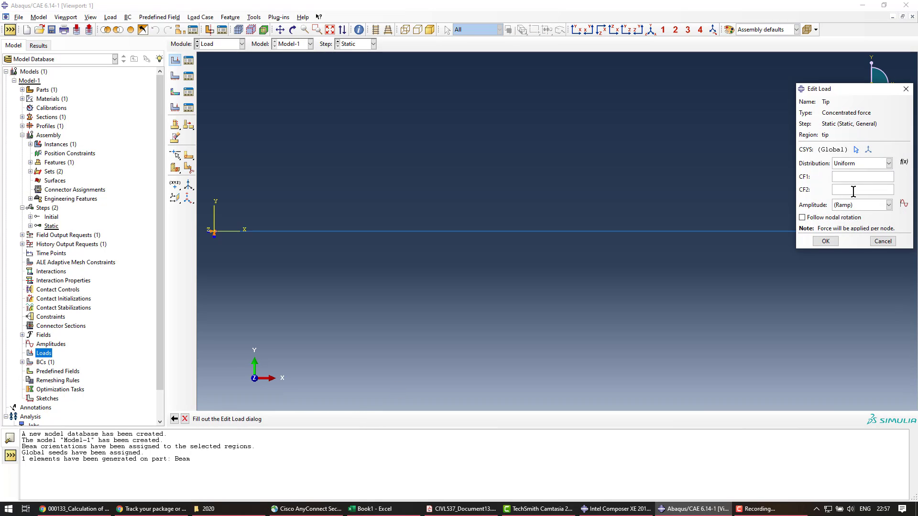
{"action": "type", "text": "-10"}
{"action": "left_click", "coordinate": [826, 241]}
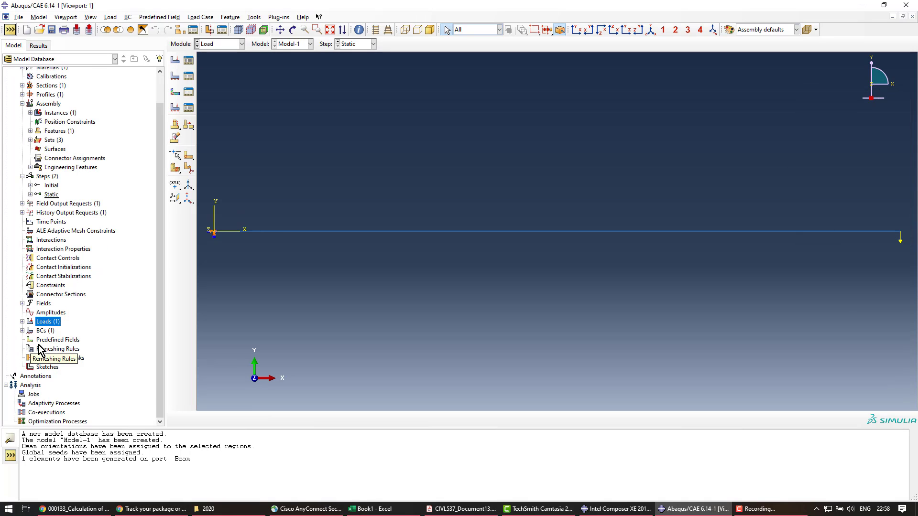
Step: Create a full analysis job named Beam_Job for Model-1, keeping the default job settings
{"action": "double_click", "coordinate": [34, 395]}
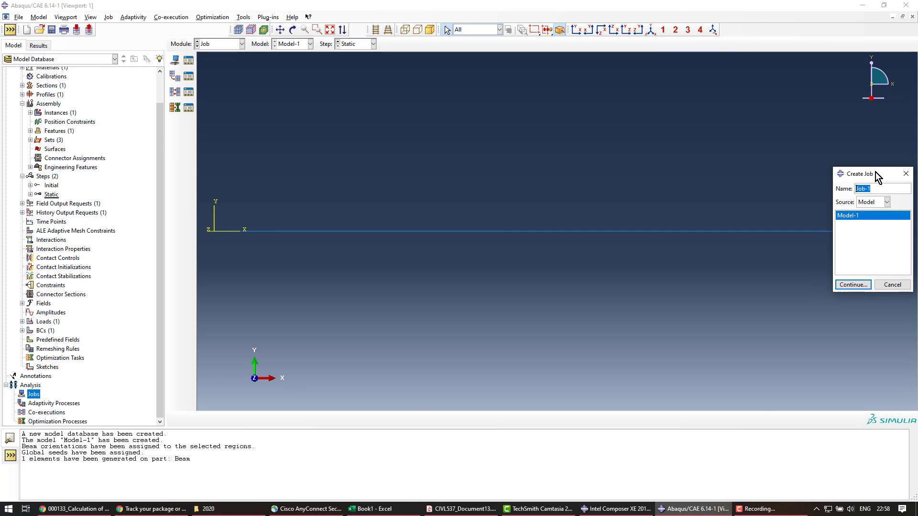
{"action": "left_click_drag", "start_coordinate": [876, 175], "coordinate": [447, 185]}
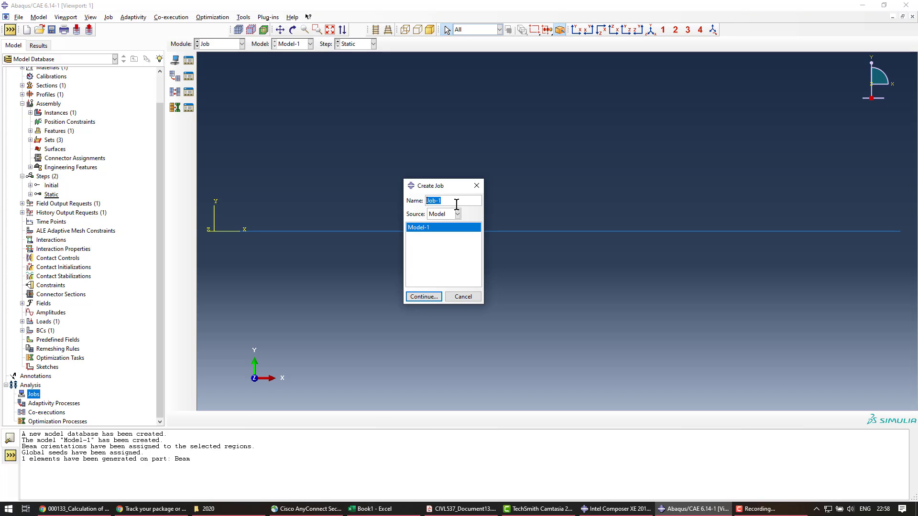
{"action": "type", "text": "Beam_Job"}
{"action": "left_click", "coordinate": [424, 297]}
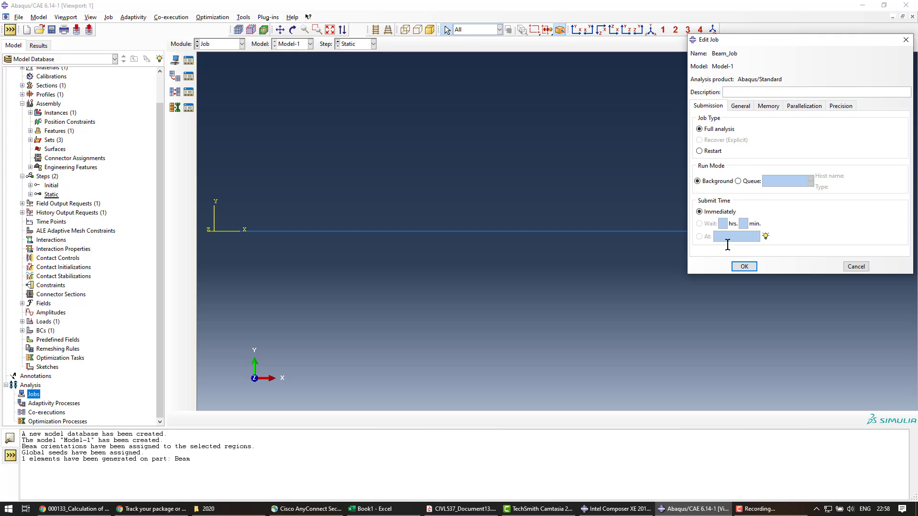
{"action": "left_click", "coordinate": [748, 270]}
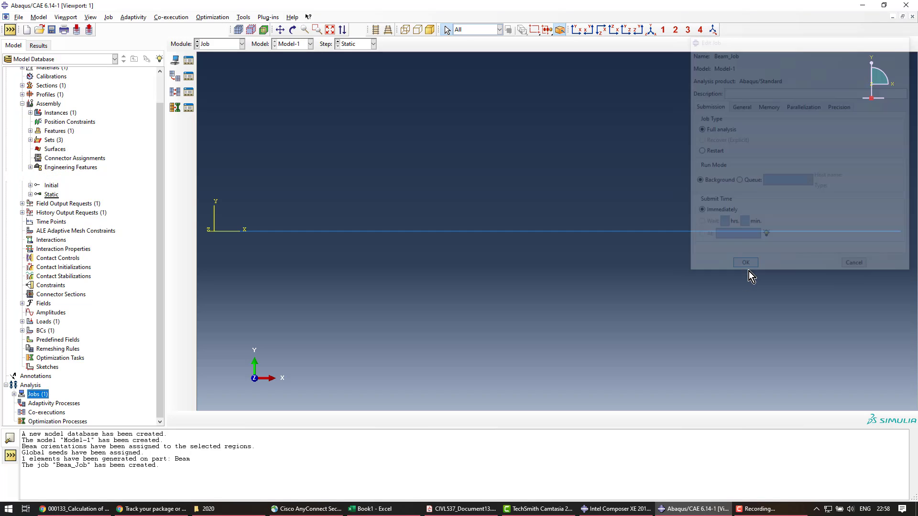
Step: Submit Beam_Job for analysis
{"action": "left_click", "coordinate": [14, 395]}
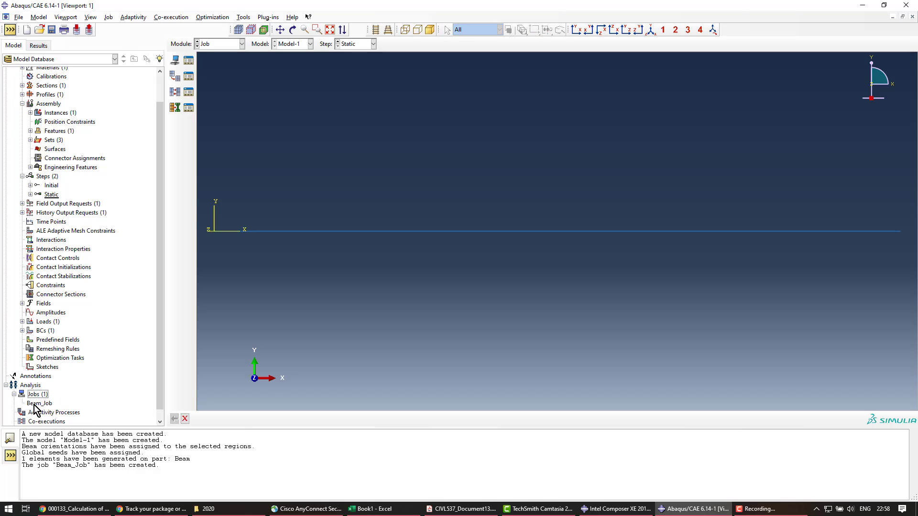
{"action": "left_click", "coordinate": [36, 404]}
{"action": "right_click", "coordinate": [36, 406]}
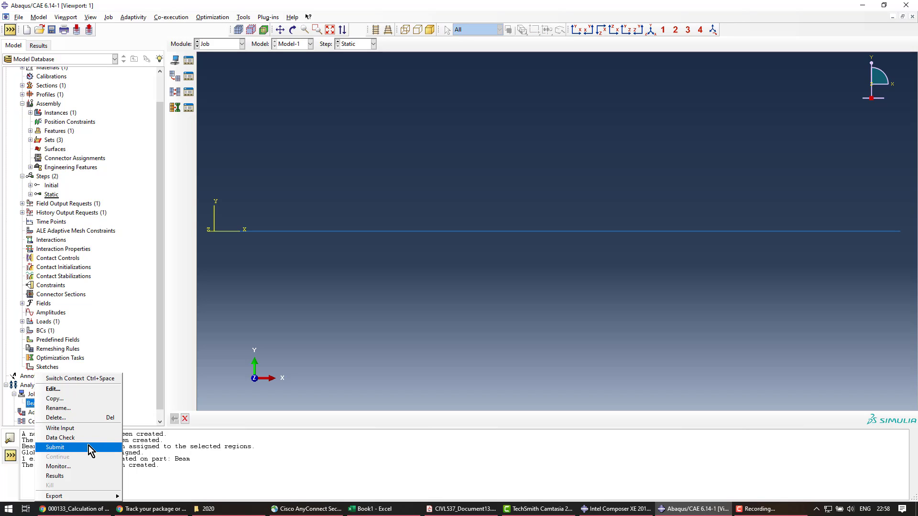
{"action": "left_click", "coordinate": [88, 446]}
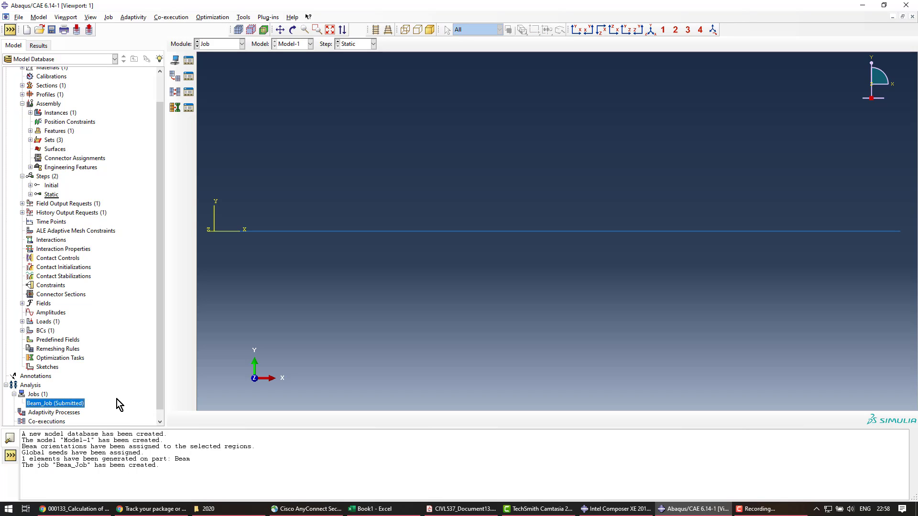
Step: Open the Beam_Job results and display the vertical displacement component U2 as a contour on the deformed beam
{"action": "right_click", "coordinate": [77, 407]}
{"action": "left_click", "coordinate": [119, 476]}
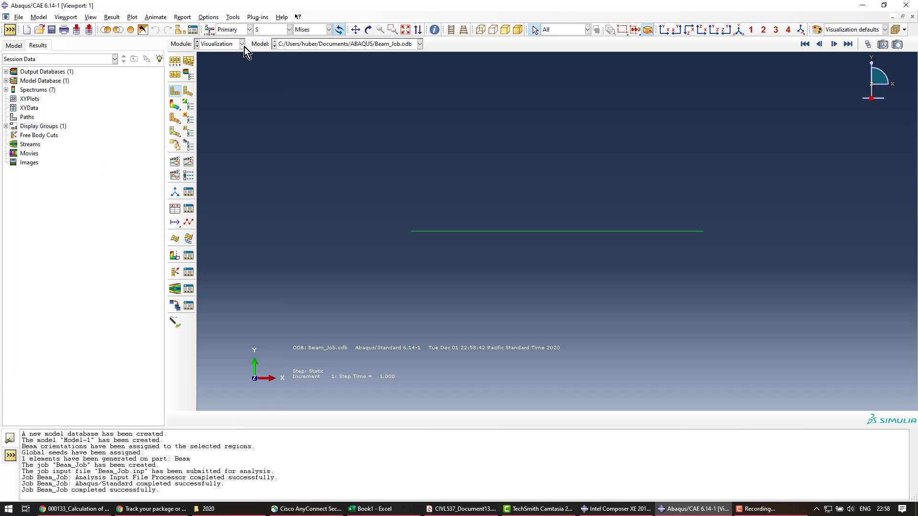
{"action": "left_click", "coordinate": [277, 28]}
{"action": "left_click", "coordinate": [276, 130]}
{"action": "left_click", "coordinate": [309, 30]}
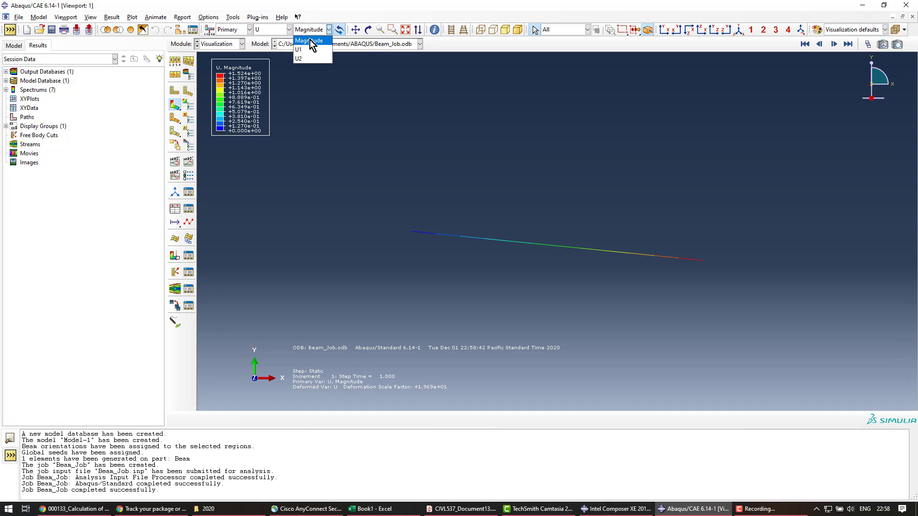
{"action": "left_click", "coordinate": [312, 57]}
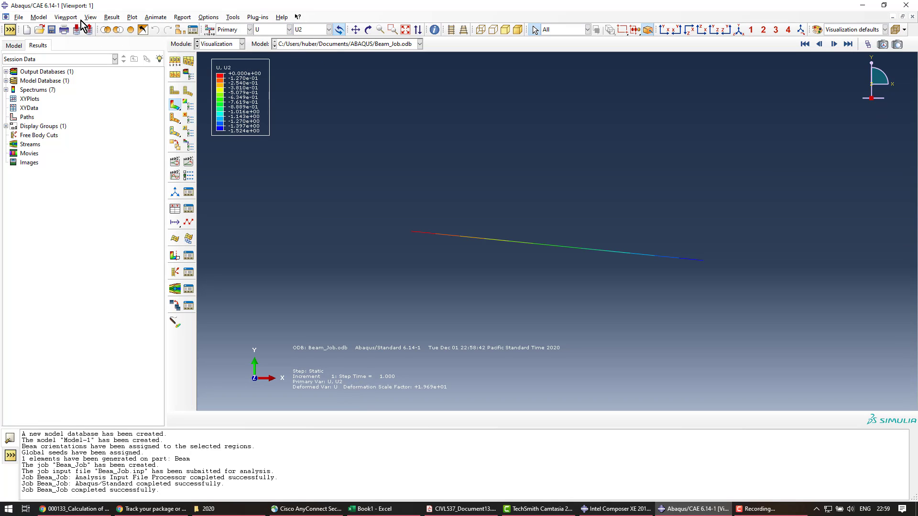
Step: Set the viewport legend to Fixed number format with 6 decimal places and a 12-point font
{"action": "left_click", "coordinate": [66, 19]}
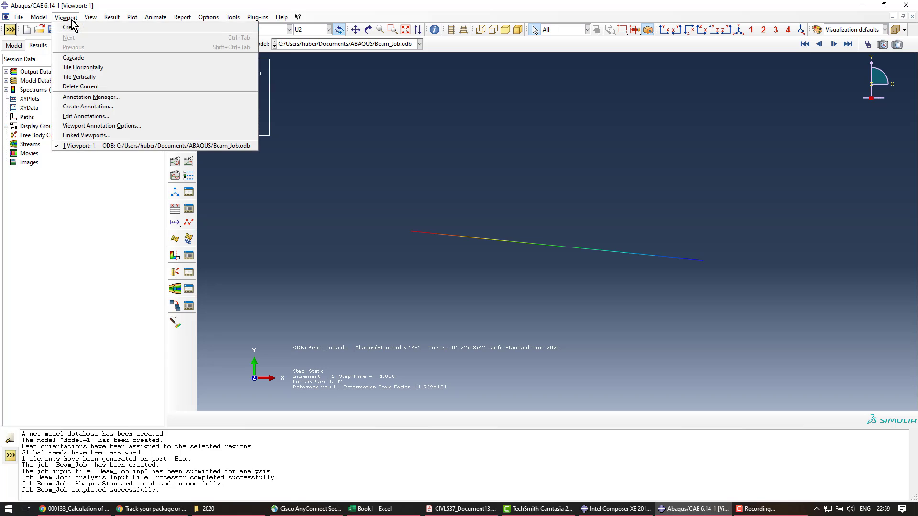
{"action": "left_click", "coordinate": [107, 126]}
{"action": "left_click", "coordinate": [456, 139]}
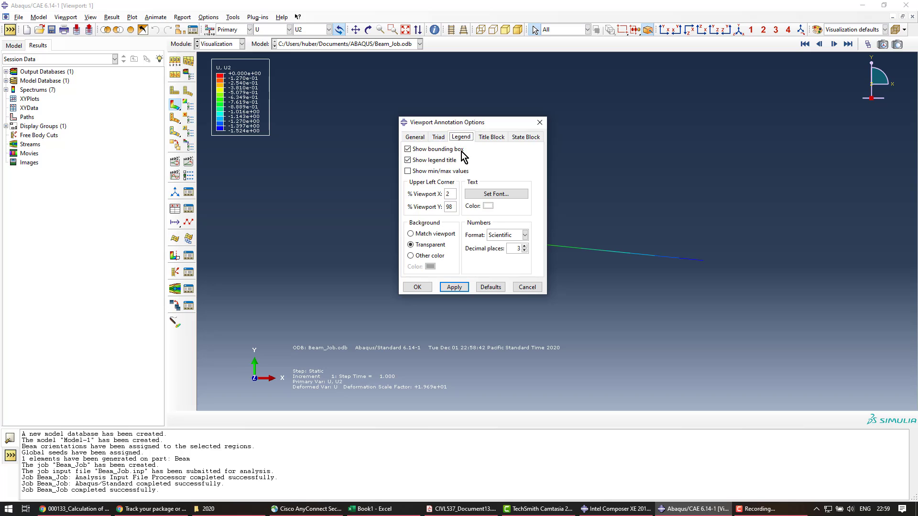
{"action": "left_click", "coordinate": [517, 236]}
{"action": "left_click", "coordinate": [519, 255]}
{"action": "left_click", "coordinate": [525, 246]}
{"action": "left_click", "coordinate": [485, 195]}
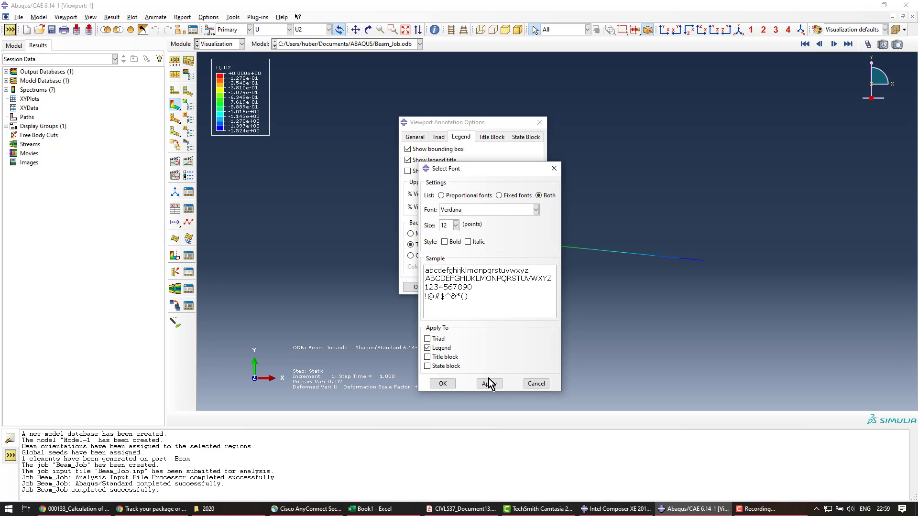
{"action": "left_click", "coordinate": [488, 383]}
{"action": "left_click", "coordinate": [442, 383]}
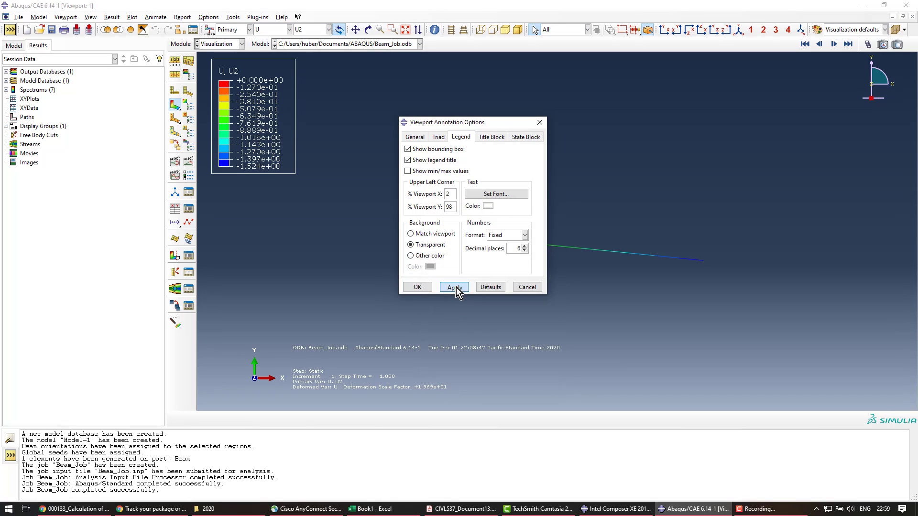
{"action": "left_click", "coordinate": [454, 287]}
{"action": "left_click", "coordinate": [418, 287]}
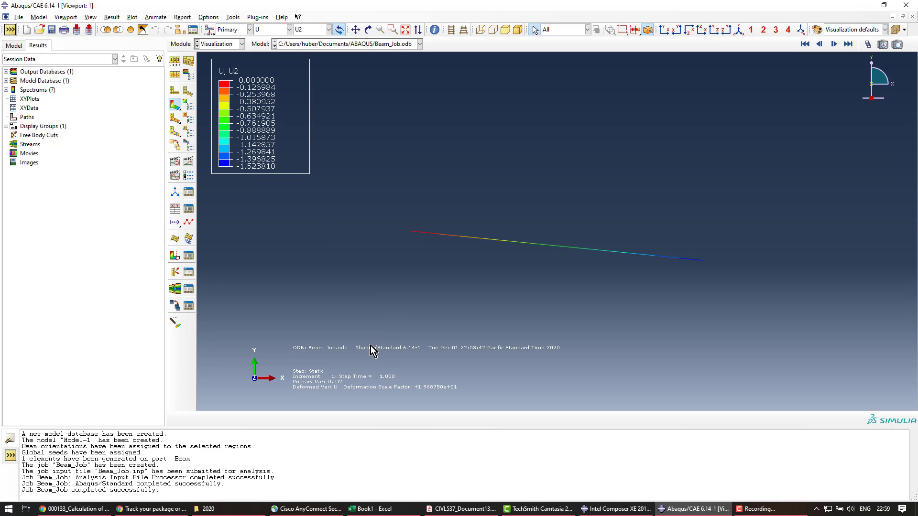
Step: Check the deflection in the browser's cantilever calculator for a concentrated load against the U2 legend in Abaqus/CAE
{"action": "left_click", "coordinate": [70, 511]}
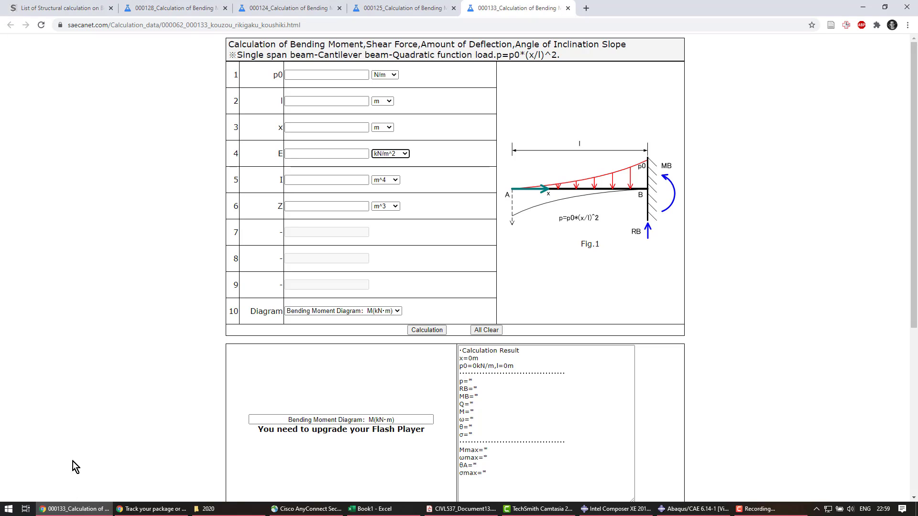
{"action": "left_click", "coordinate": [130, 8]}
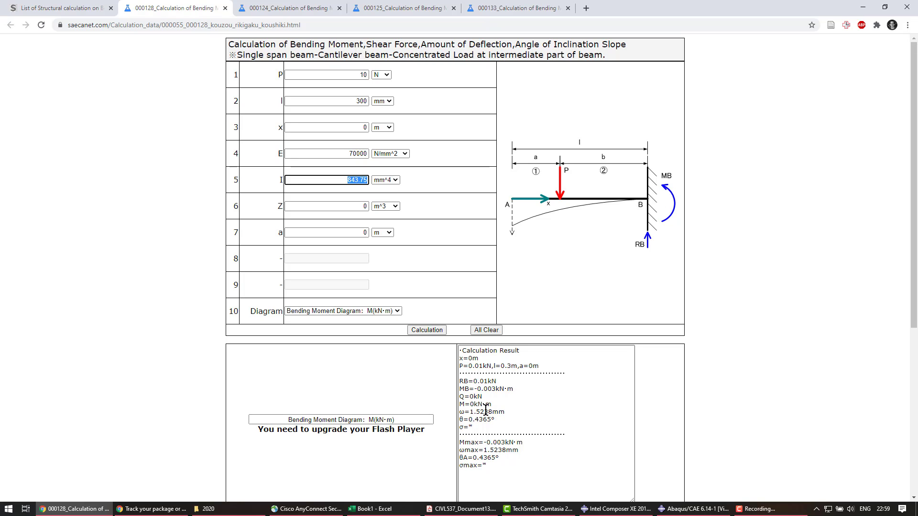
{"action": "left_click", "coordinate": [619, 509]}
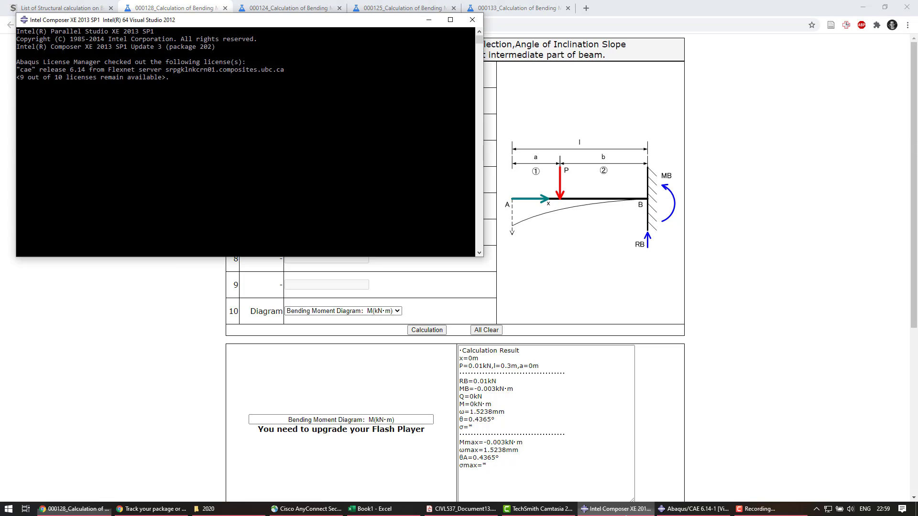
{"action": "left_click", "coordinate": [675, 509]}
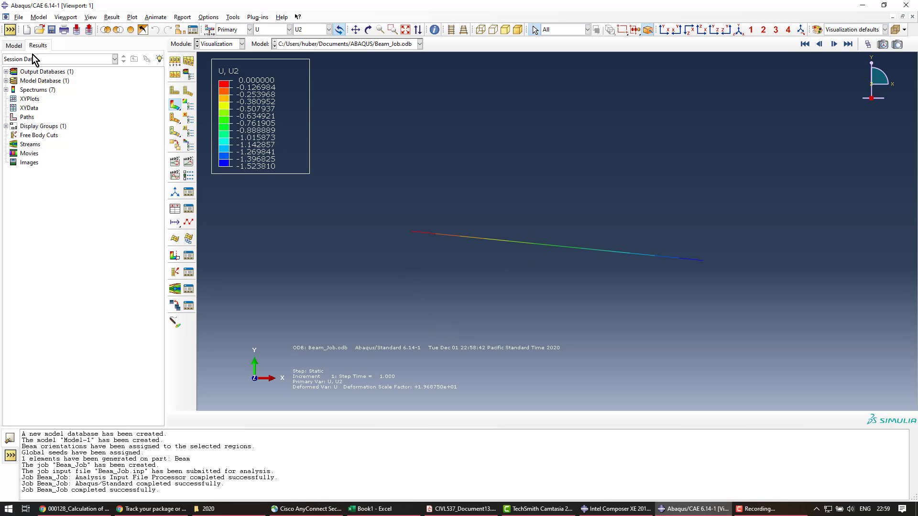
Step: Suppress the Tip concentrated force in the model's loads
{"action": "left_click", "coordinate": [14, 46]}
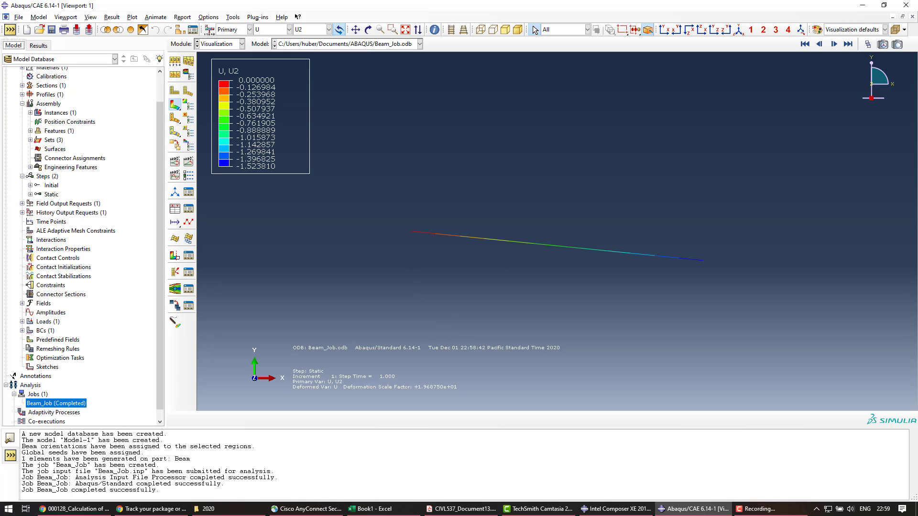
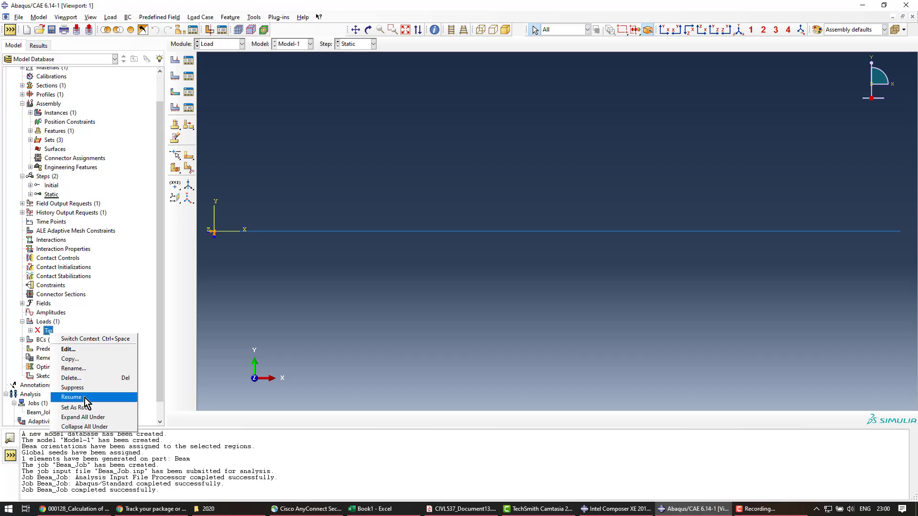
{"action": "left_click", "coordinate": [84, 398]}
{"action": "right_click", "coordinate": [42, 335]}
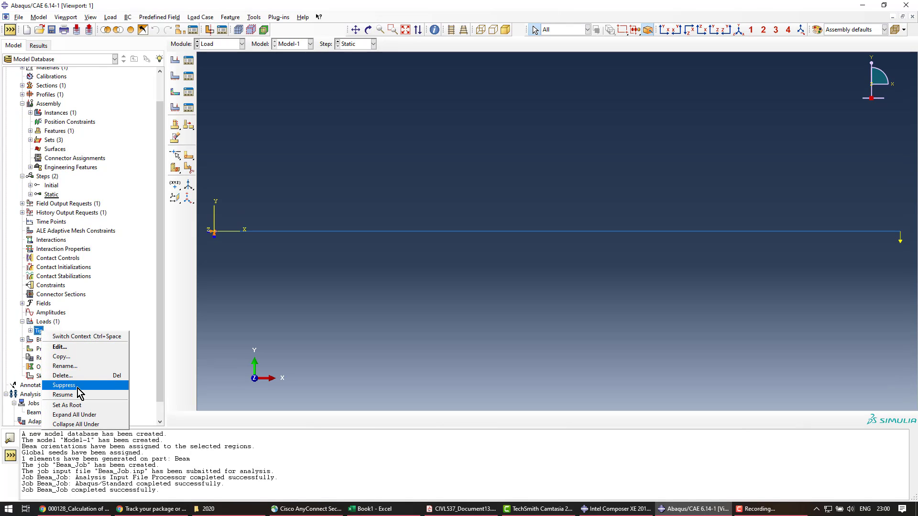
{"action": "left_click", "coordinate": [82, 387]}
Step: Create a uniform line load named UDL in the Static step on the set Beam-1.all, with Component 2 of -0.3
{"action": "double_click", "coordinate": [46, 324]}
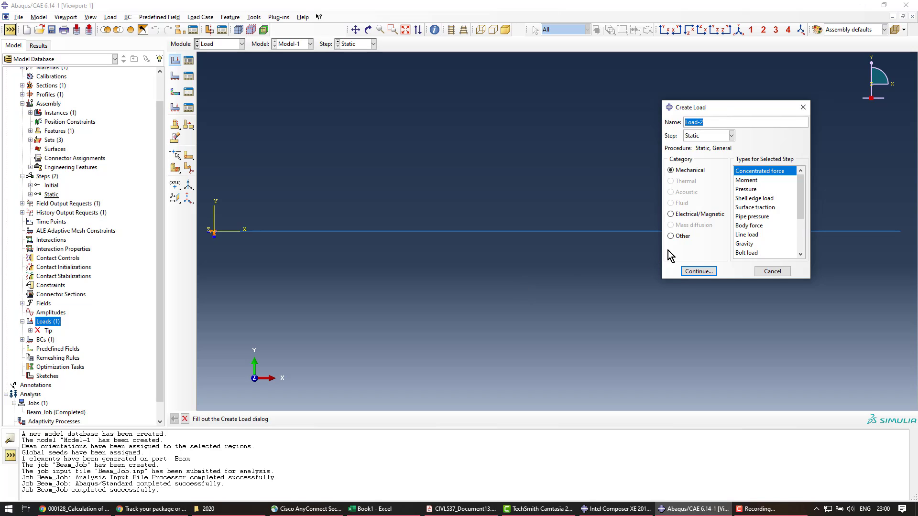
{"action": "left_click", "coordinate": [747, 235]}
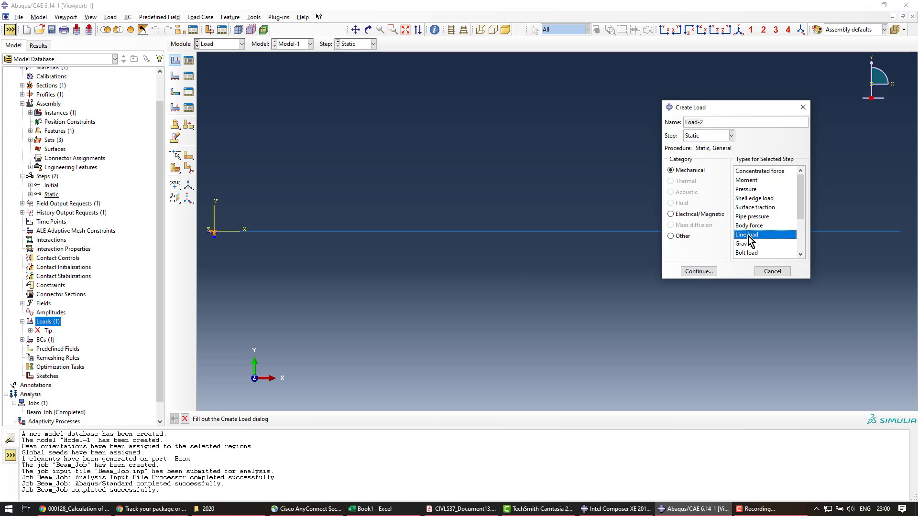
{"action": "left_click", "coordinate": [727, 122]}
{"action": "type", "text": "UDL"}
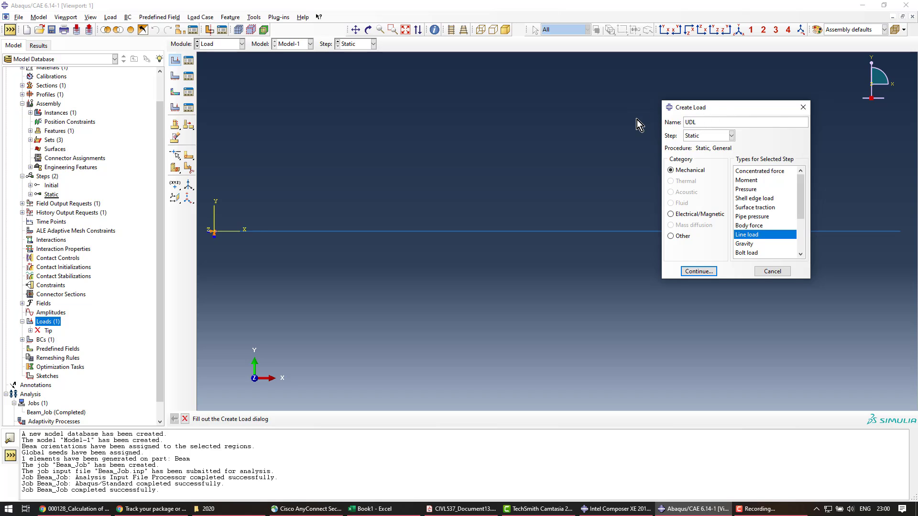
{"action": "left_click", "coordinate": [701, 271]}
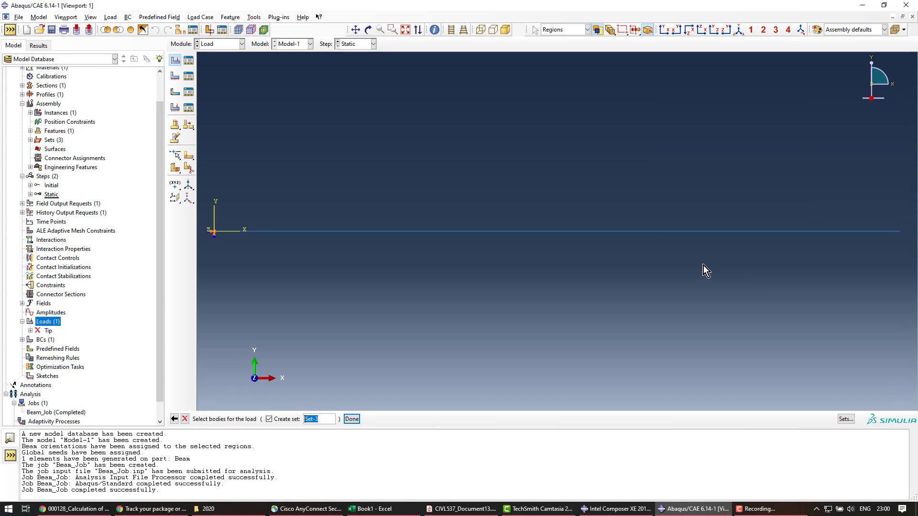
{"action": "left_click", "coordinate": [841, 420]}
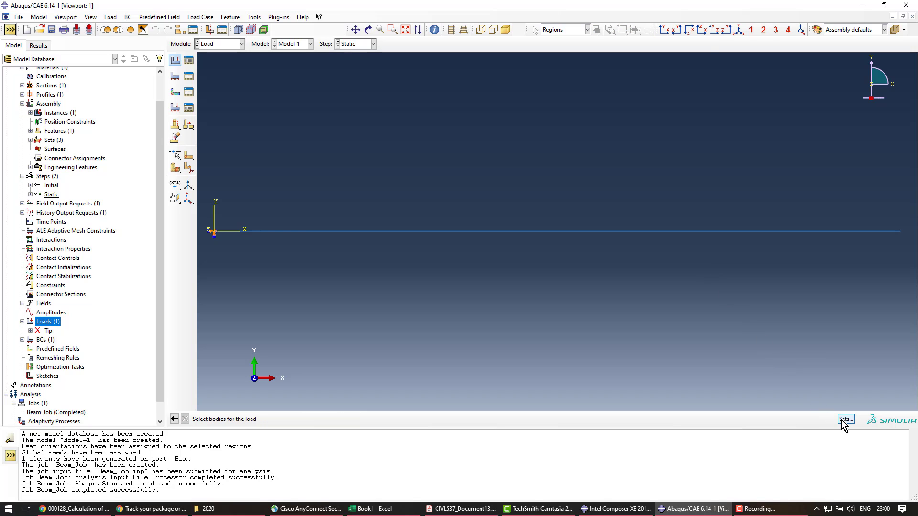
{"action": "left_click", "coordinate": [738, 108]}
{"action": "left_click", "coordinate": [768, 213]}
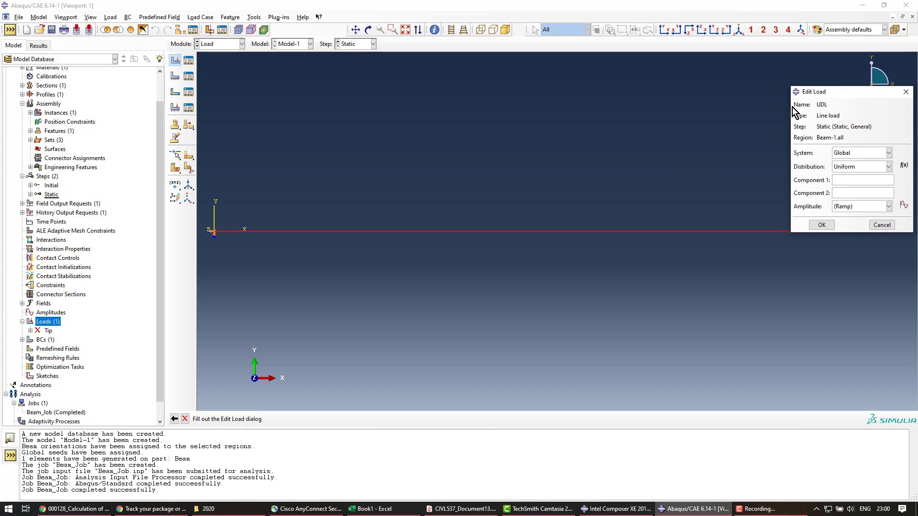
{"action": "left_click_drag", "start_coordinate": [840, 93], "coordinate": [511, 80]}
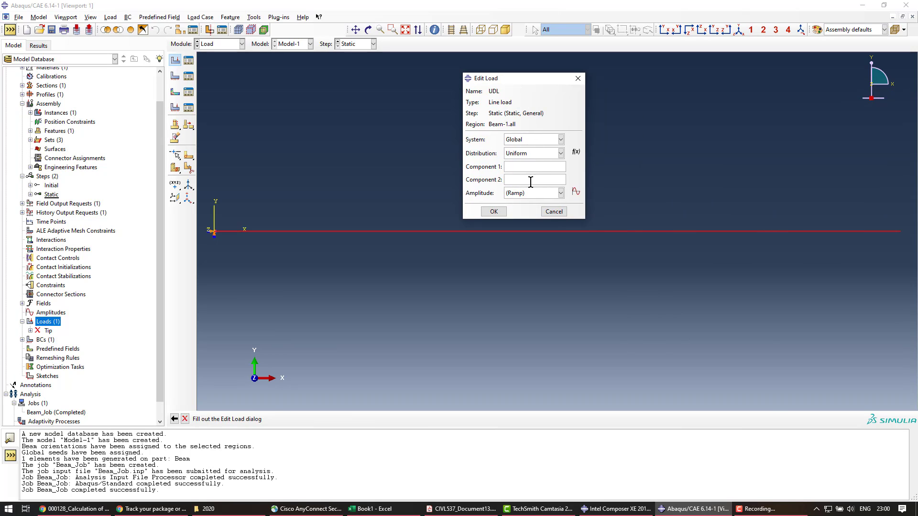
{"action": "left_click", "coordinate": [562, 180]}
{"action": "type", "text": "-0.3"}
{"action": "left_click", "coordinate": [494, 212]}
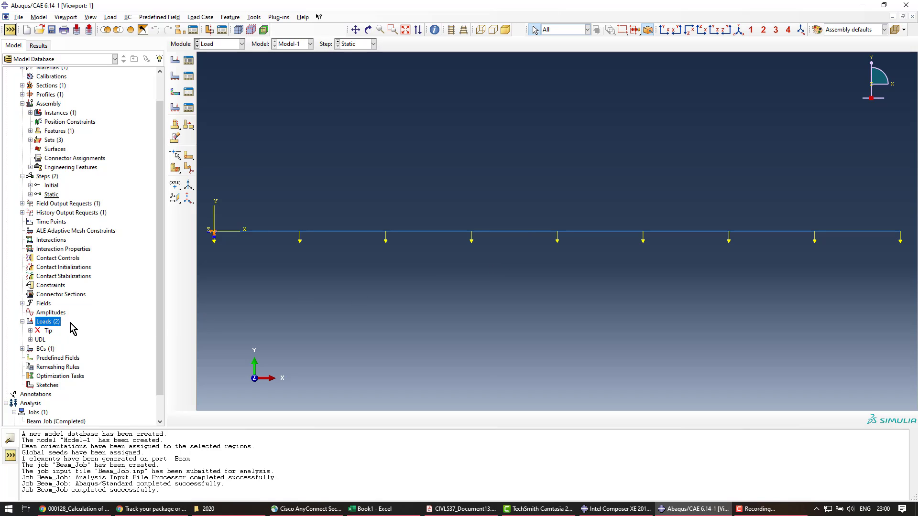
Step: Resubmit Beam_Job with its existing job files overwritten, and open the new results
{"action": "scroll", "coordinate": [72, 330], "scroll_direction": "down", "scroll_amount": 1}
{"action": "right_click", "coordinate": [76, 396]}
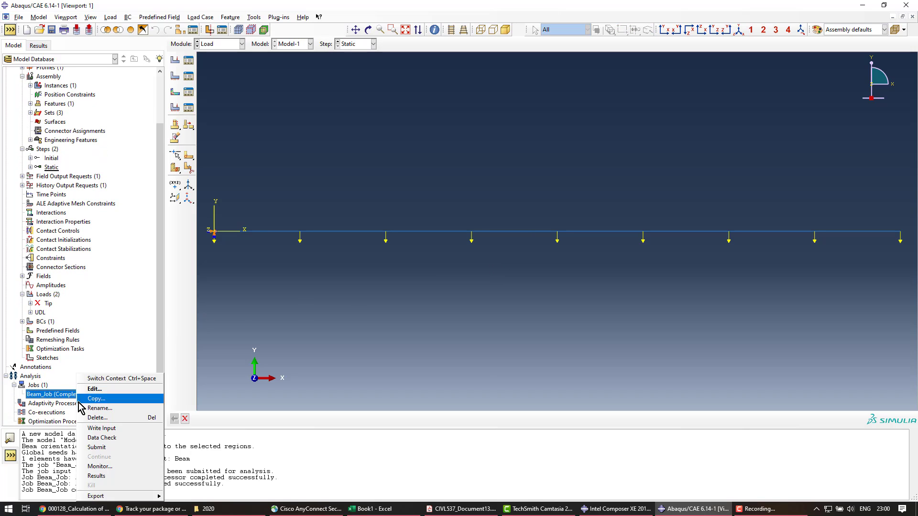
{"action": "left_click", "coordinate": [115, 446]}
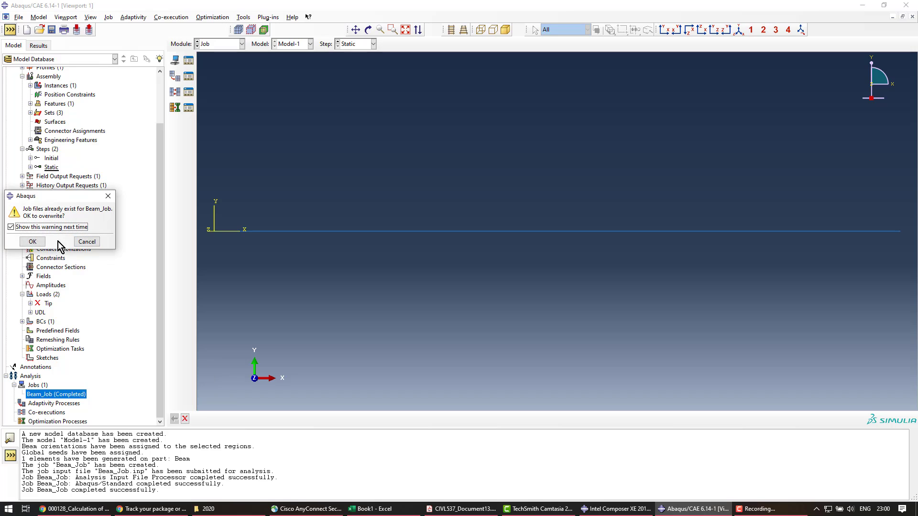
{"action": "left_click", "coordinate": [34, 240]}
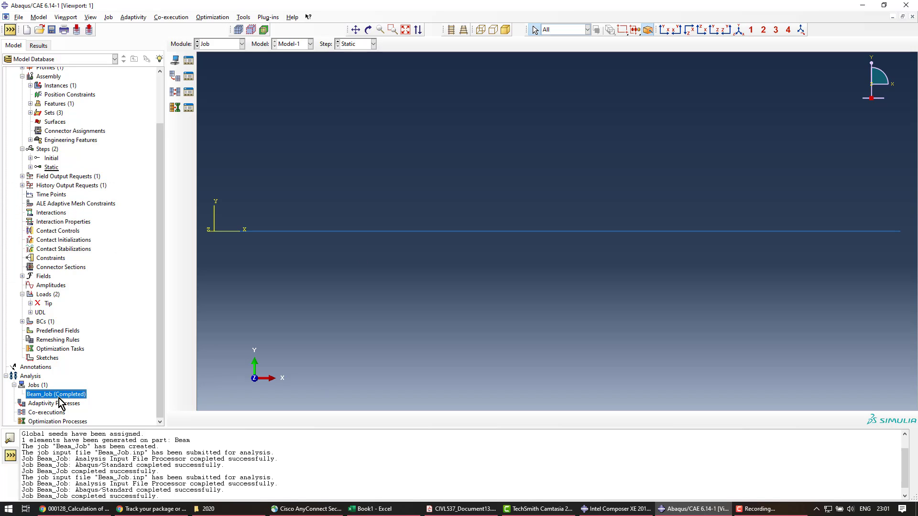
{"action": "right_click", "coordinate": [59, 397]}
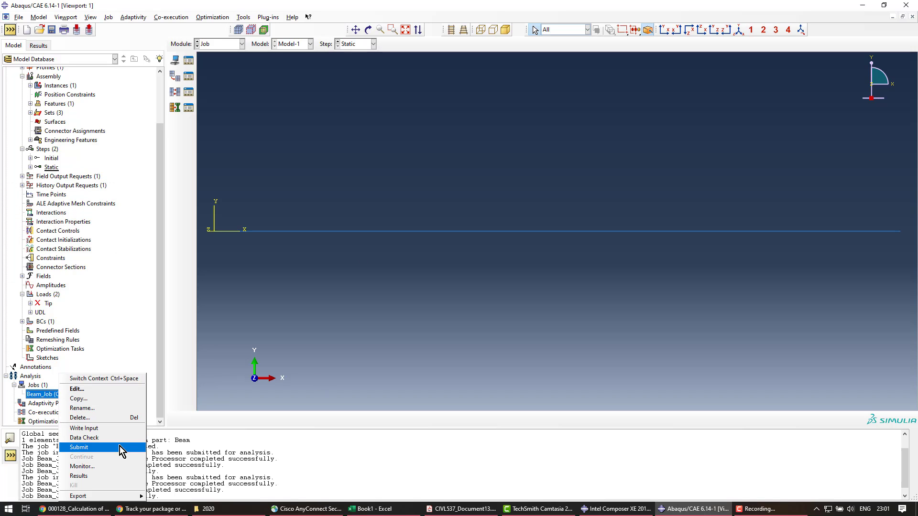
{"action": "left_click", "coordinate": [106, 477]}
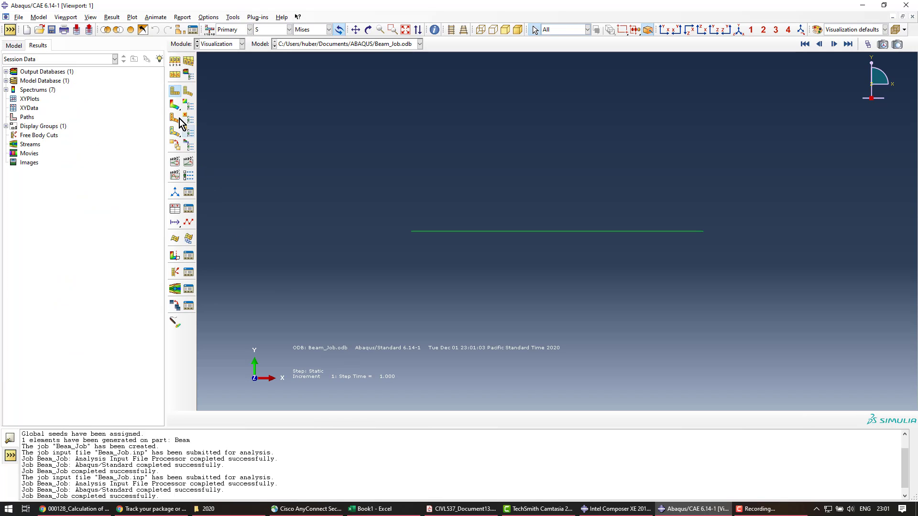
Step: Plot contours on the deformed beam and set the displayed field output to displacement U, component U2
{"action": "left_click", "coordinate": [175, 105]}
{"action": "left_click", "coordinate": [271, 30]}
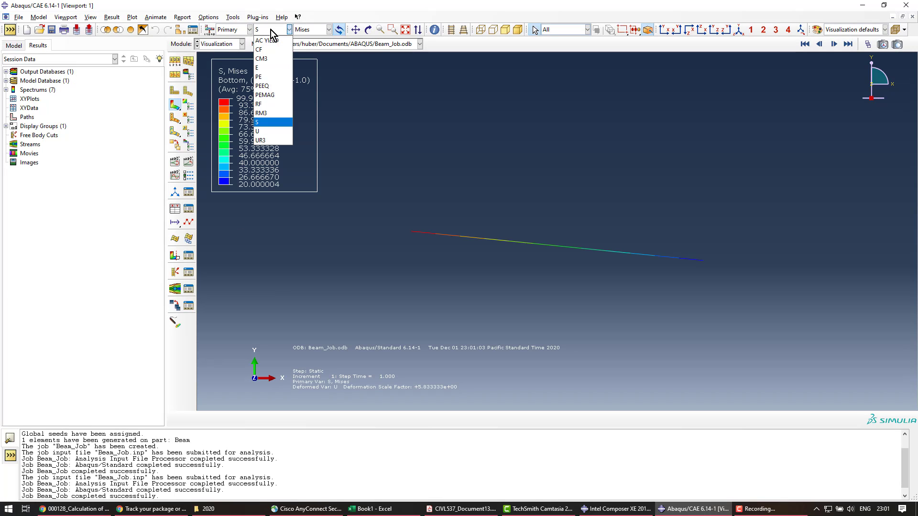
{"action": "left_click", "coordinate": [280, 130]}
{"action": "left_click", "coordinate": [313, 29]}
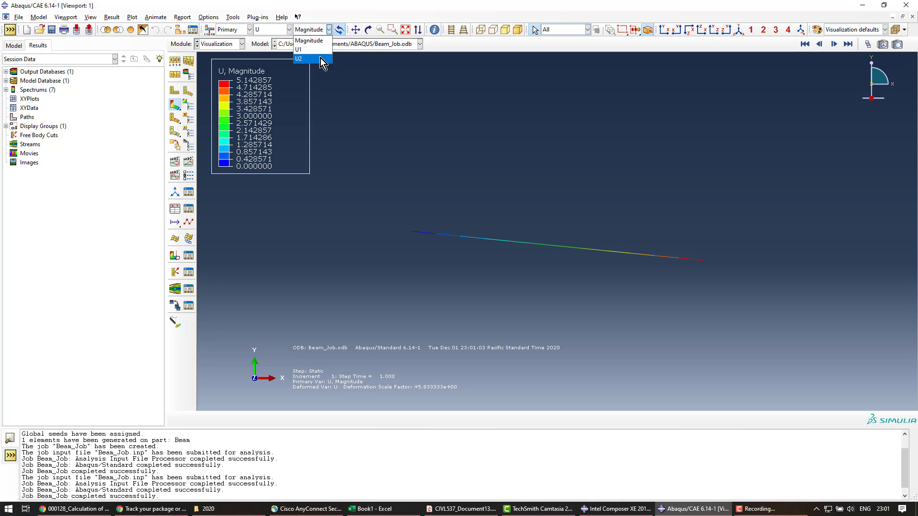
{"action": "left_click", "coordinate": [320, 58]}
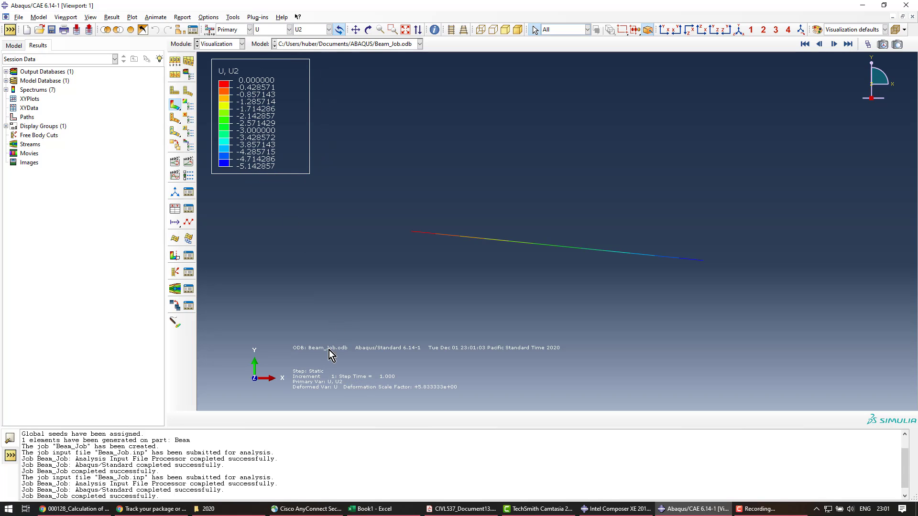
Step: Check the deflection in the browser's uniformly distributed load cantilever calculator, and return to Abaqus/CAE to compare it with the U2 results
{"action": "left_click", "coordinate": [97, 510]}
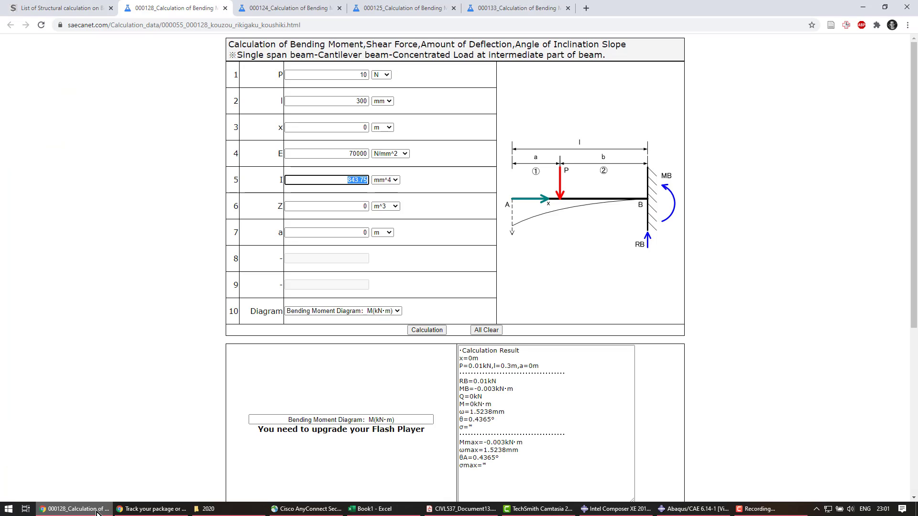
{"action": "left_click", "coordinate": [285, 7]}
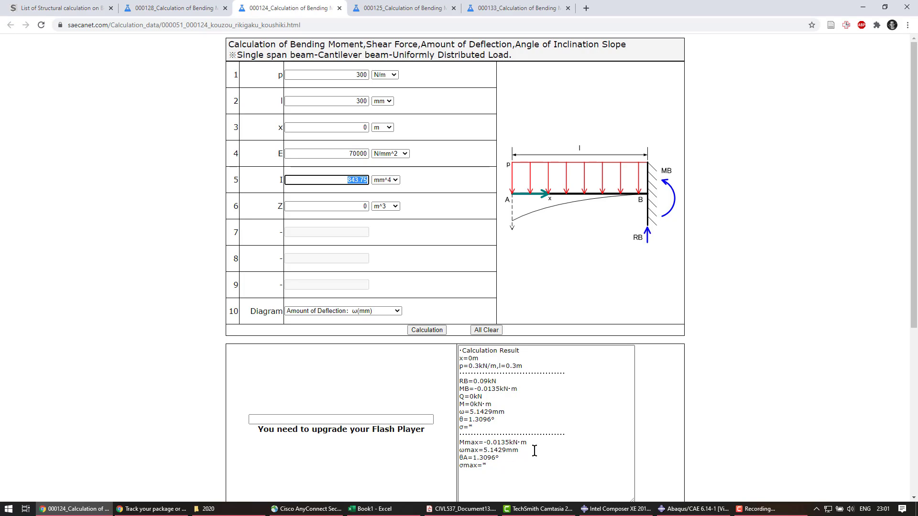
{"action": "left_click", "coordinate": [636, 509]}
{"action": "left_click", "coordinate": [665, 509]}
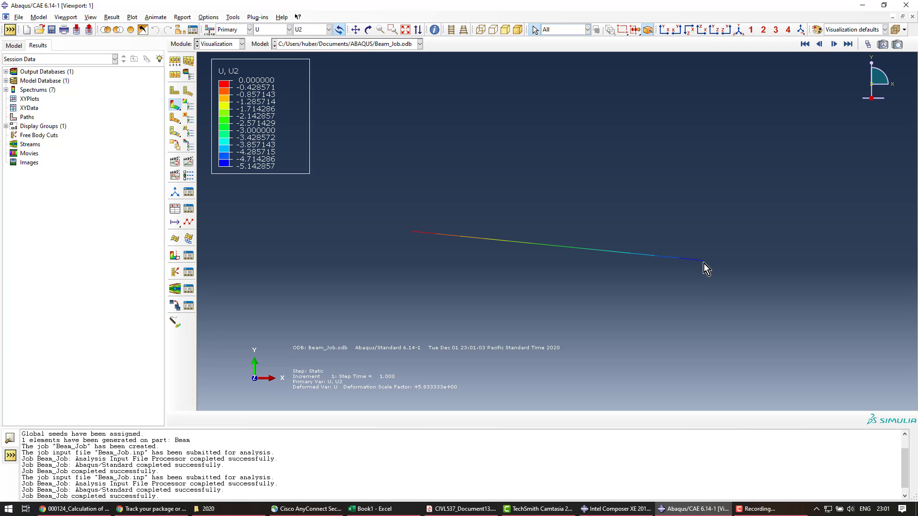
Step: Suppress the UDL line load in the model's loads
{"action": "left_click", "coordinate": [14, 46]}
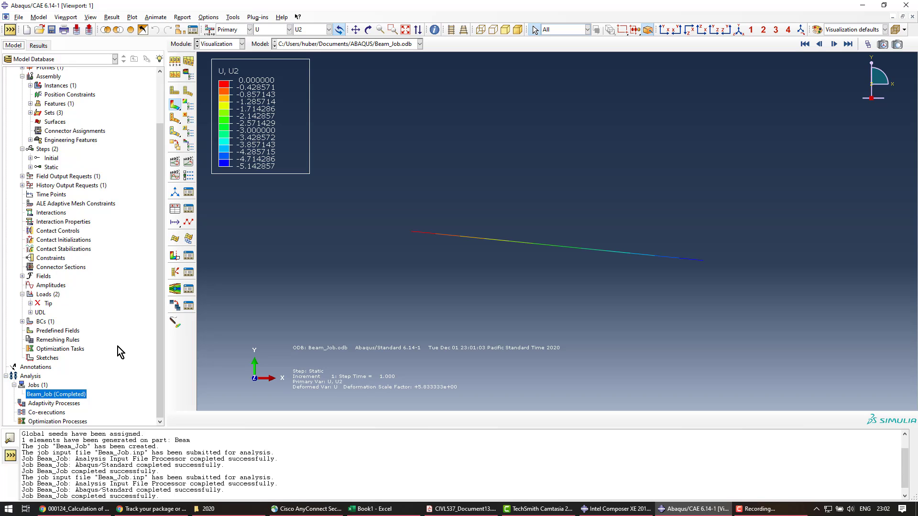
{"action": "left_click", "coordinate": [40, 313]}
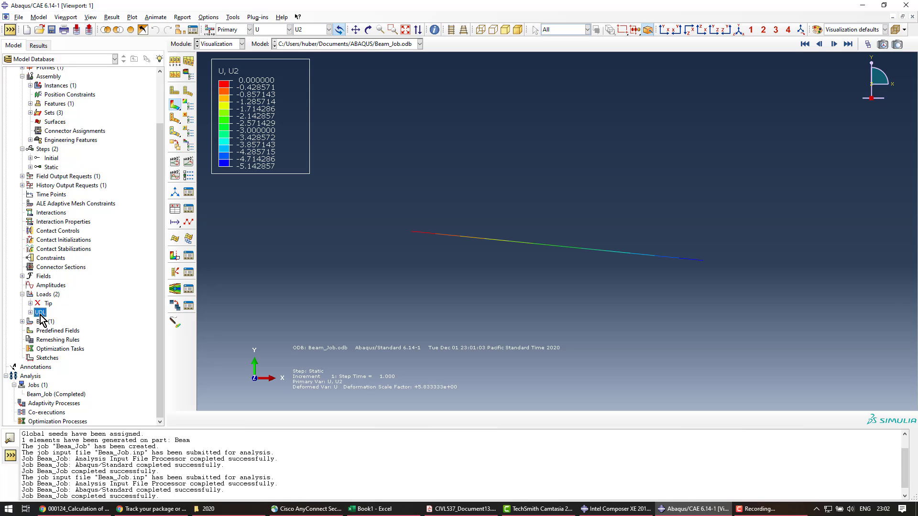
{"action": "right_click", "coordinate": [40, 315]}
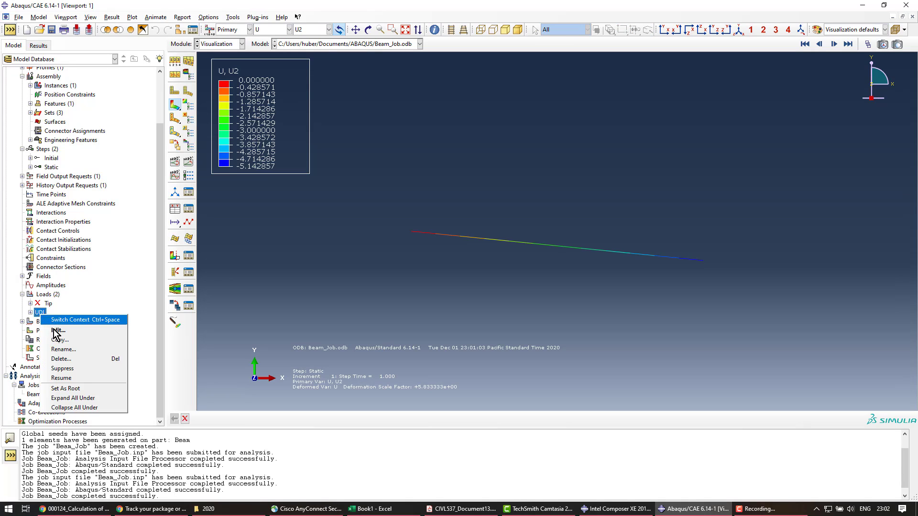
{"action": "left_click", "coordinate": [76, 369]}
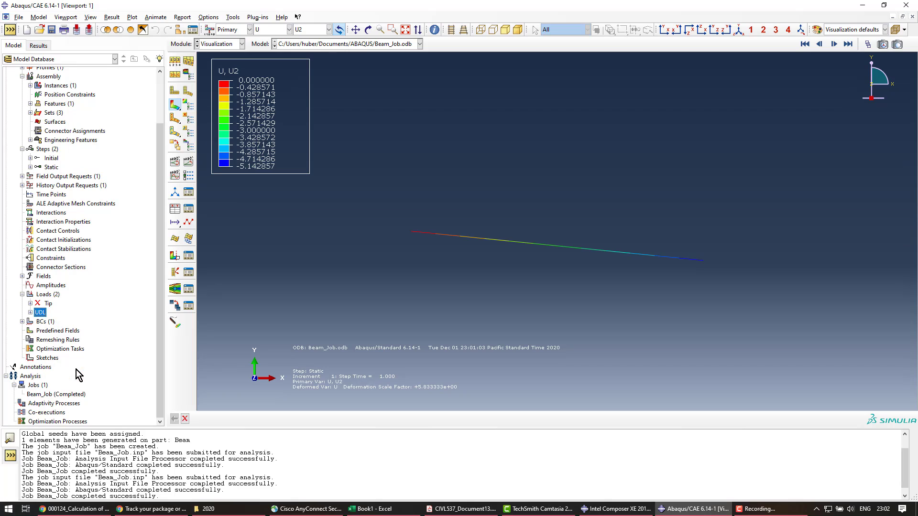
Step: Start a mechanical line load named LDL in the Static step and apply it to the set Beam-1.all
{"action": "double_click", "coordinate": [48, 295]}
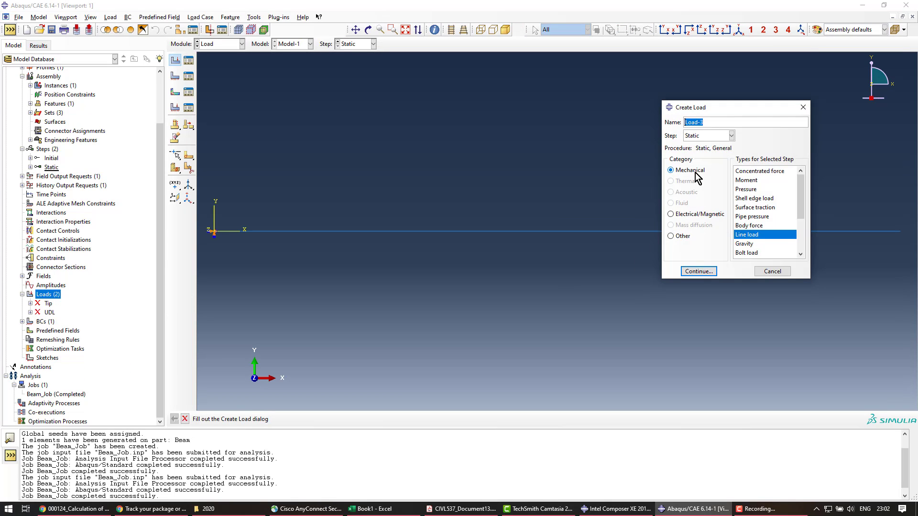
{"action": "type", "text": "LDL"}
{"action": "left_click", "coordinate": [699, 271]}
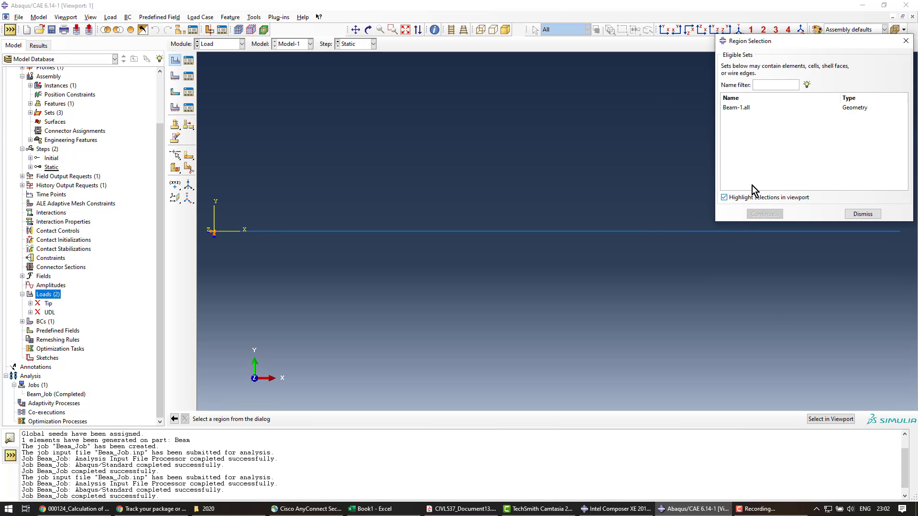
{"action": "left_click", "coordinate": [736, 107]}
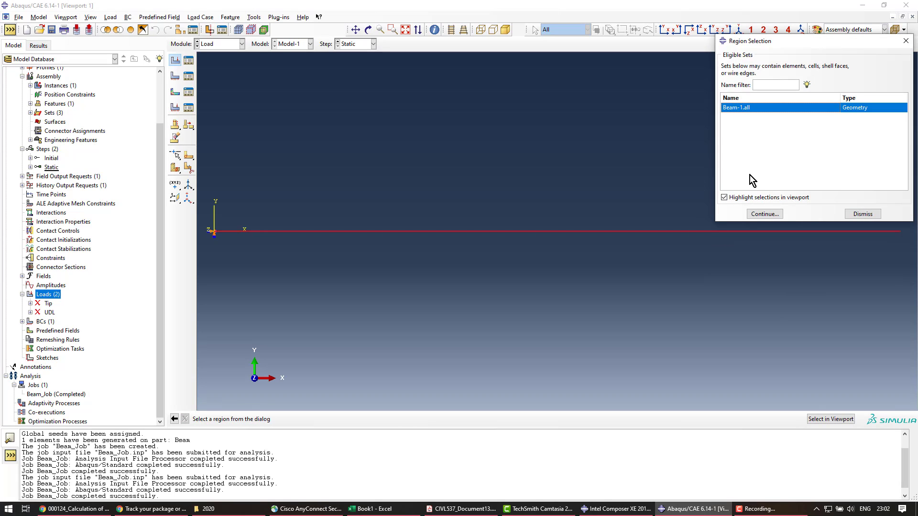
{"action": "left_click", "coordinate": [763, 213]}
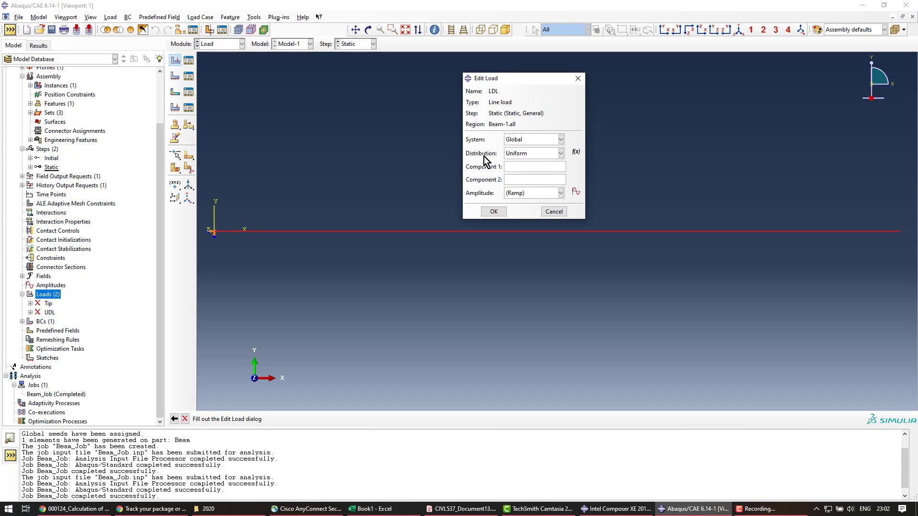
Step: Create an analytical expression field named Triangle for the load distribution, with the expression (300-X)/300
{"action": "left_click", "coordinate": [577, 153]}
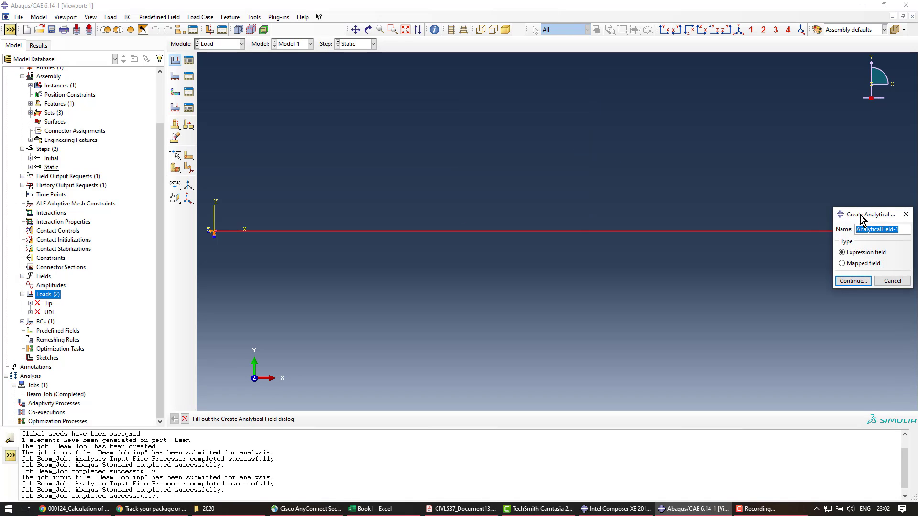
{"action": "type", "text": "Triangle"}
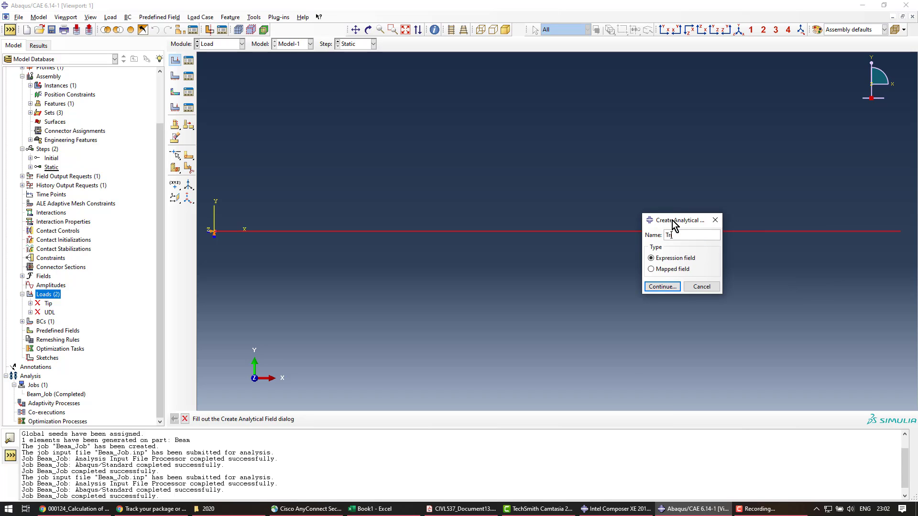
{"action": "left_click", "coordinate": [662, 287]}
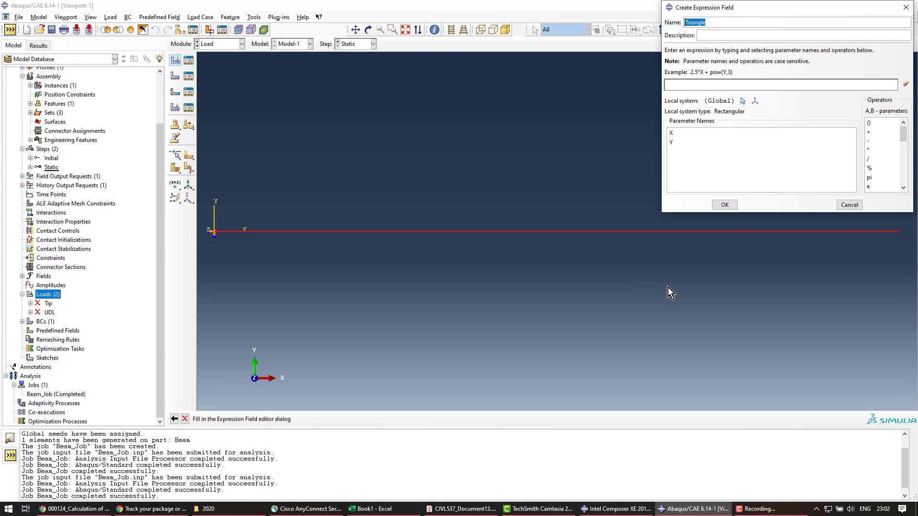
{"action": "left_click", "coordinate": [679, 86]}
{"action": "type", "text": "()"}
{"action": "type", "text": "300"}
{"action": "type", "text": "-X"}
{"action": "key", "text": "End"}
{"action": "type", "text": "/300"}
{"action": "left_click", "coordinate": [723, 204]}
Step: Set the LDL load's distribution to Triangle and its Component 2 to -0.5, and finish the load
{"action": "left_click", "coordinate": [560, 153]}
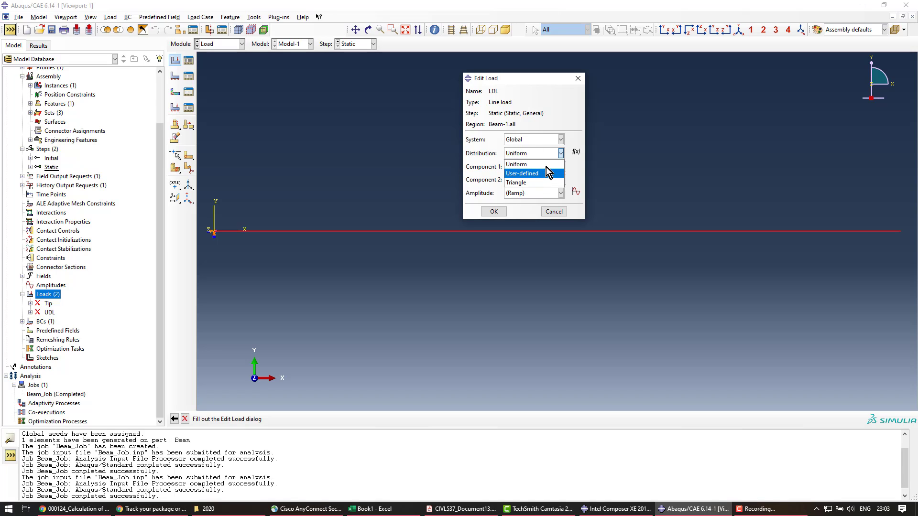
{"action": "left_click", "coordinate": [561, 153]}
{"action": "left_click", "coordinate": [561, 153]}
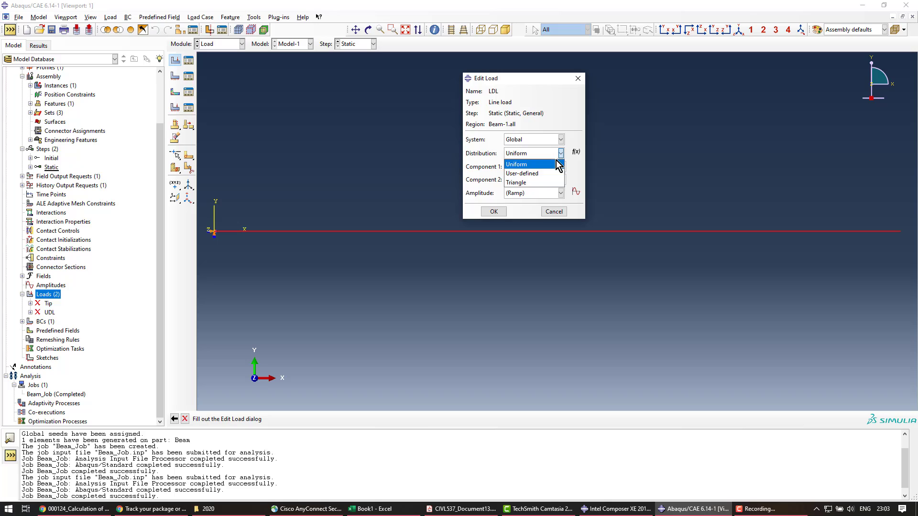
{"action": "left_click", "coordinate": [538, 181]}
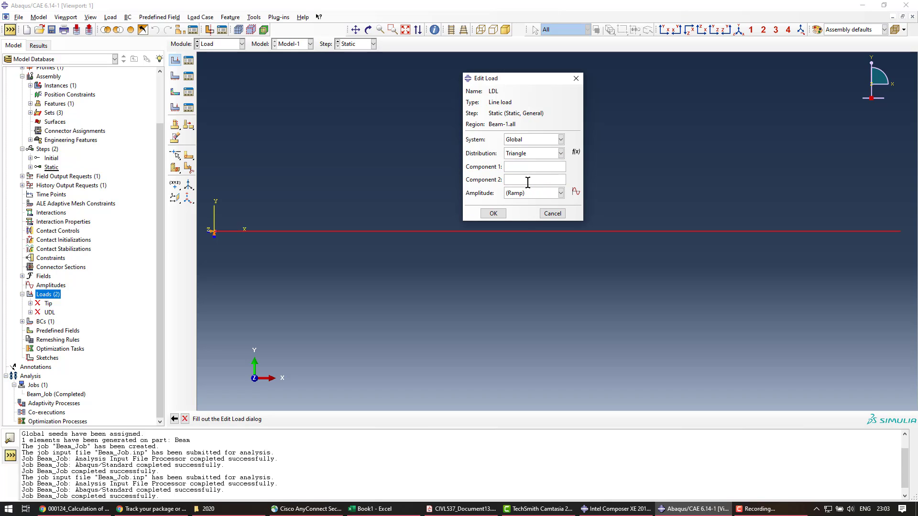
{"action": "type", "text": "-0.5"}
{"action": "left_click", "coordinate": [493, 213]}
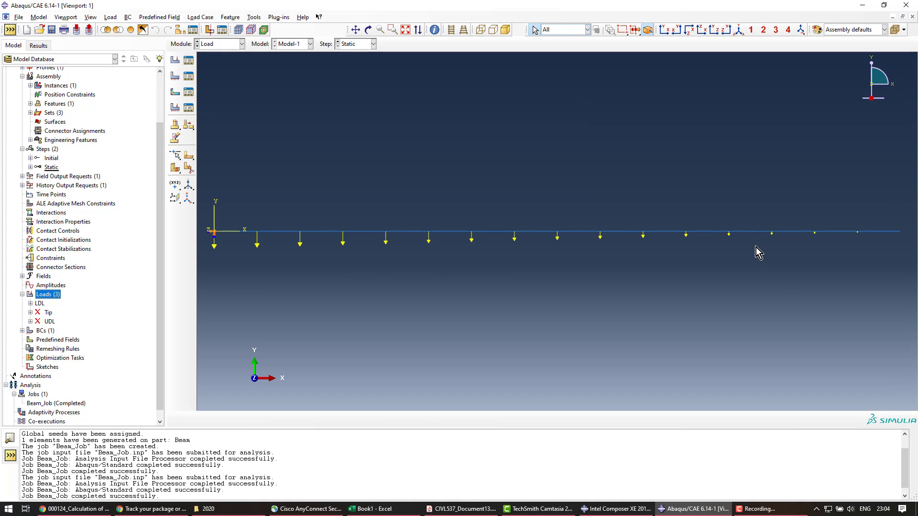
Step: Resubmit Beam_Job with the LDL load active, and open the new results
{"action": "scroll", "coordinate": [66, 322], "scroll_direction": "down", "scroll_amount": 1}
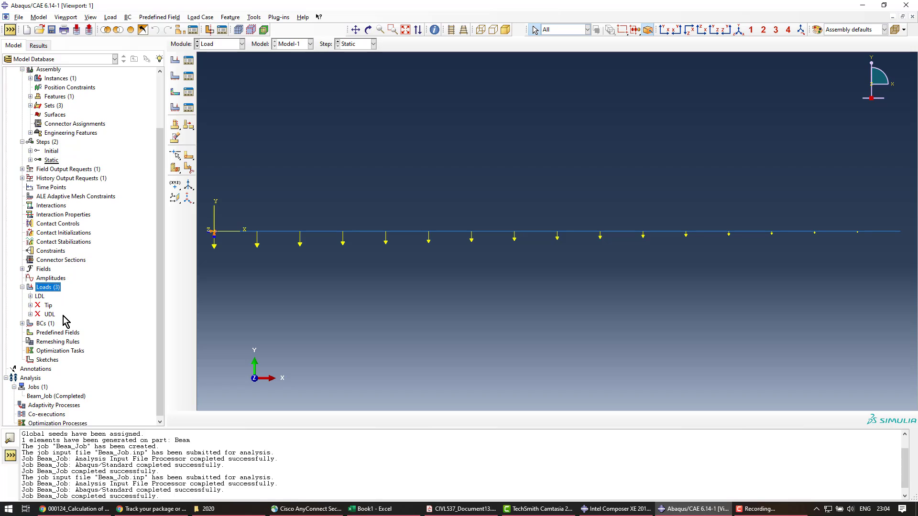
{"action": "left_click", "coordinate": [76, 395]}
{"action": "right_click", "coordinate": [74, 394]}
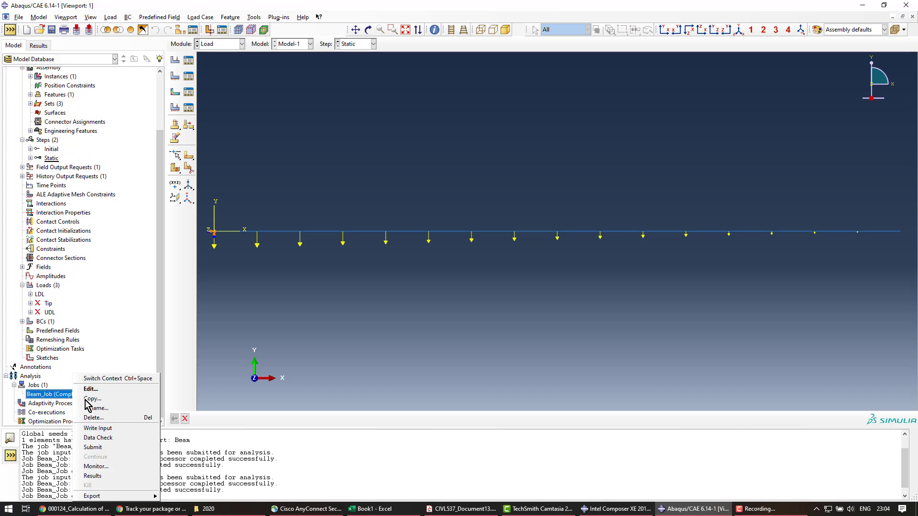
{"action": "left_click", "coordinate": [122, 447]}
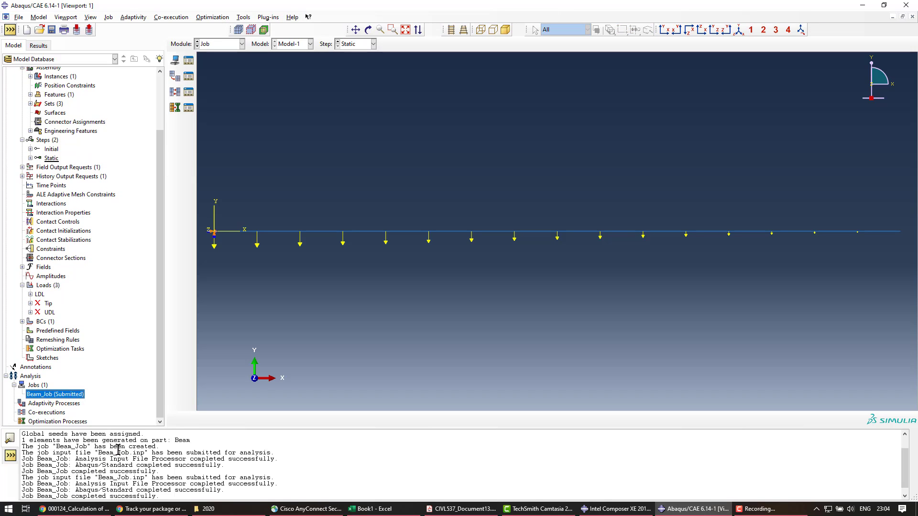
{"action": "right_click", "coordinate": [67, 394]}
{"action": "left_click", "coordinate": [113, 476]}
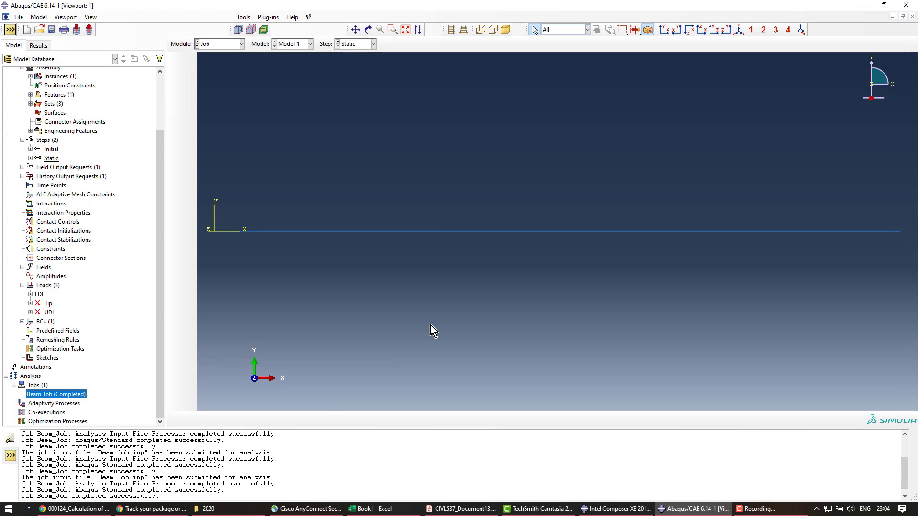
Step: Show the triangular-load results as deformed-shape contours of vertical displacement U2
{"action": "left_click", "coordinate": [175, 105]}
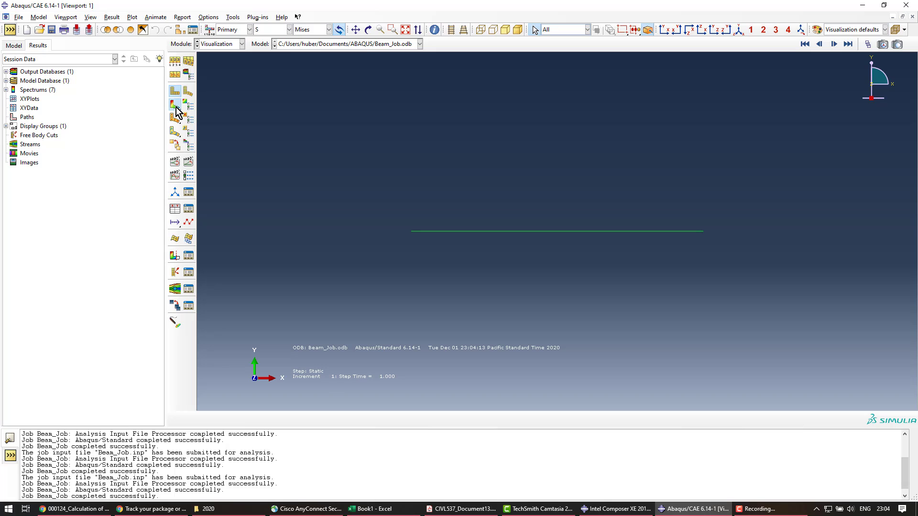
{"action": "left_click", "coordinate": [269, 29]}
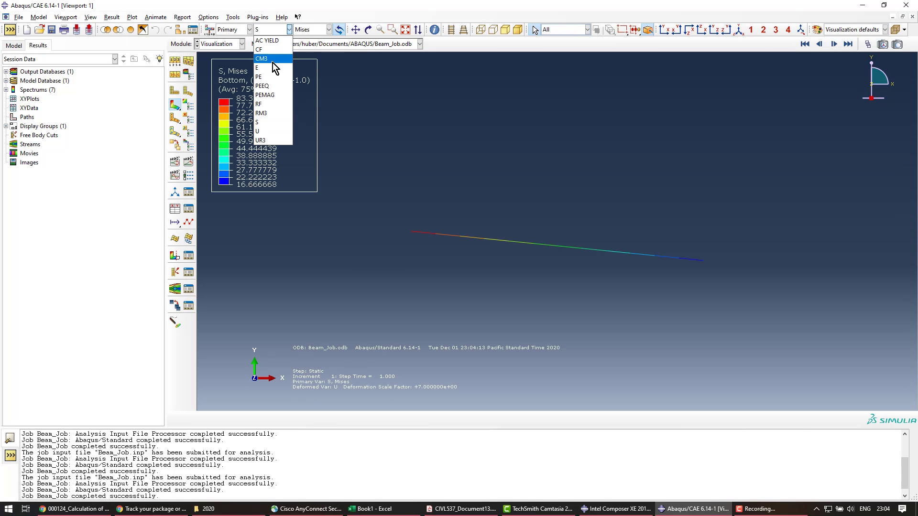
{"action": "left_click", "coordinate": [271, 131]}
{"action": "left_click", "coordinate": [314, 30]}
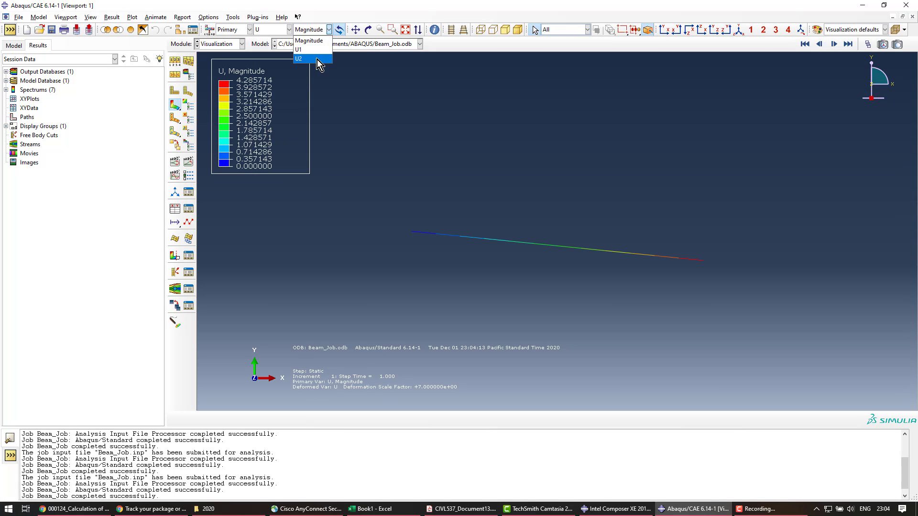
{"action": "left_click", "coordinate": [317, 59]}
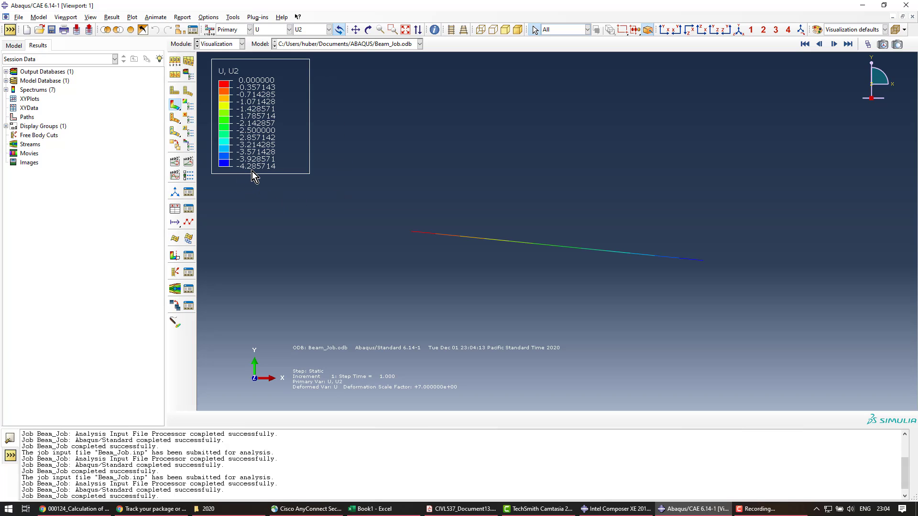
Step: Check the deflection in the browser's linearly distributed load (increase) calculator, and return to Abaqus/CAE to compare it with the U2 results
{"action": "left_click", "coordinate": [75, 509]}
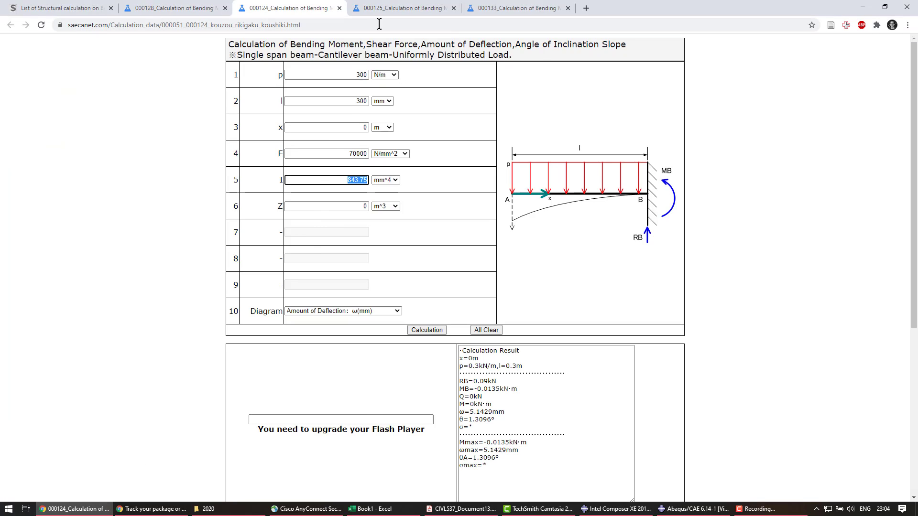
{"action": "left_click", "coordinate": [390, 10]}
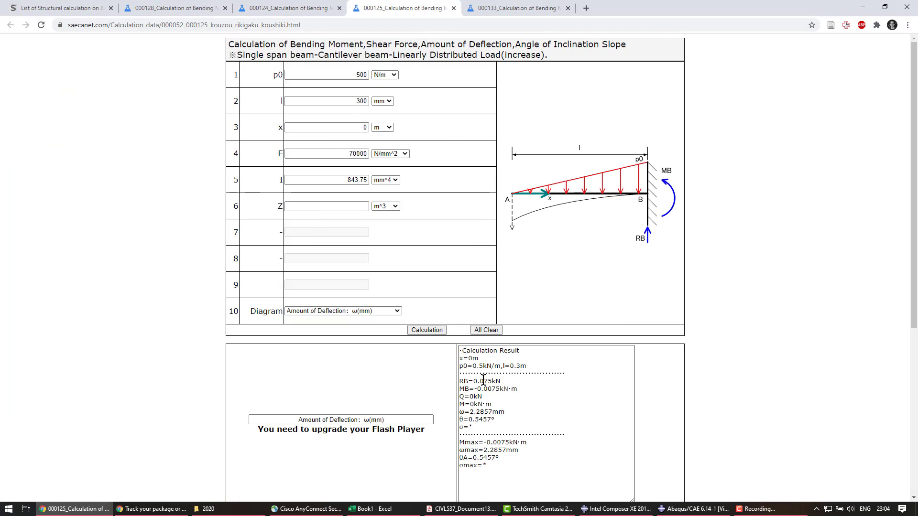
{"action": "left_click_drag", "start_coordinate": [470, 411], "coordinate": [493, 412]}
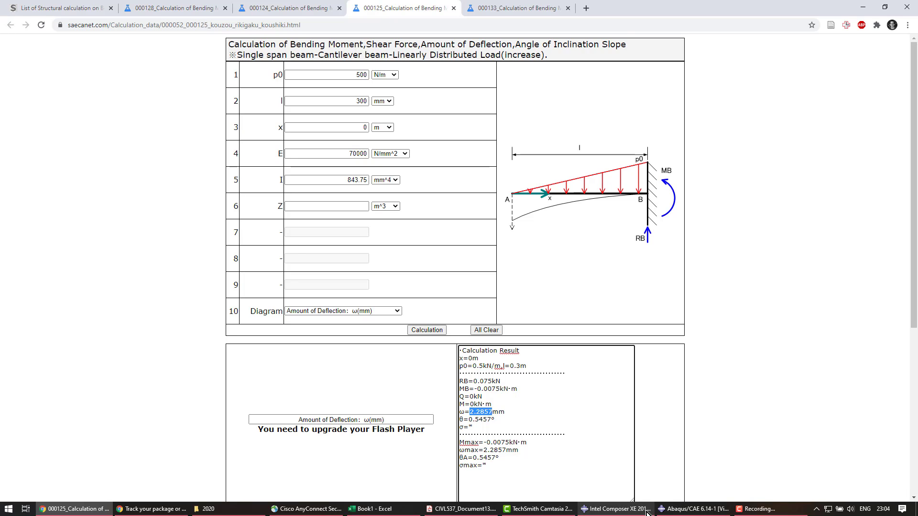
{"action": "left_click", "coordinate": [669, 509]}
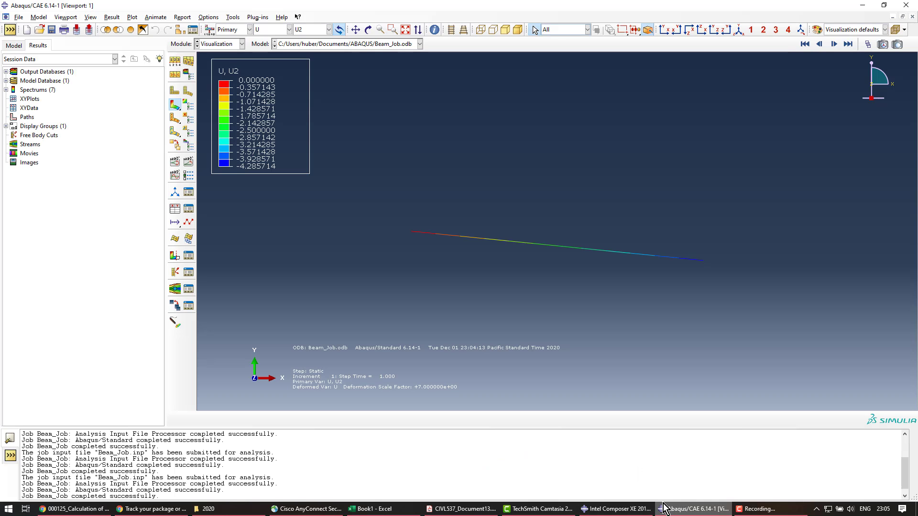
Step: Reseed the Beam part with an approximate global size of 3 and mesh it again
{"action": "left_click", "coordinate": [14, 46]}
{"action": "scroll", "coordinate": [61, 207], "scroll_direction": "up", "scroll_amount": 3}
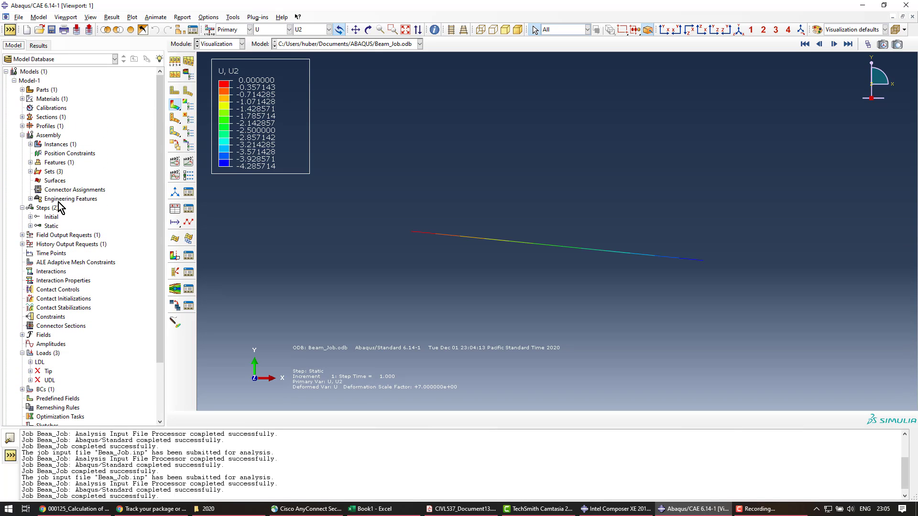
{"action": "left_click", "coordinate": [22, 90]}
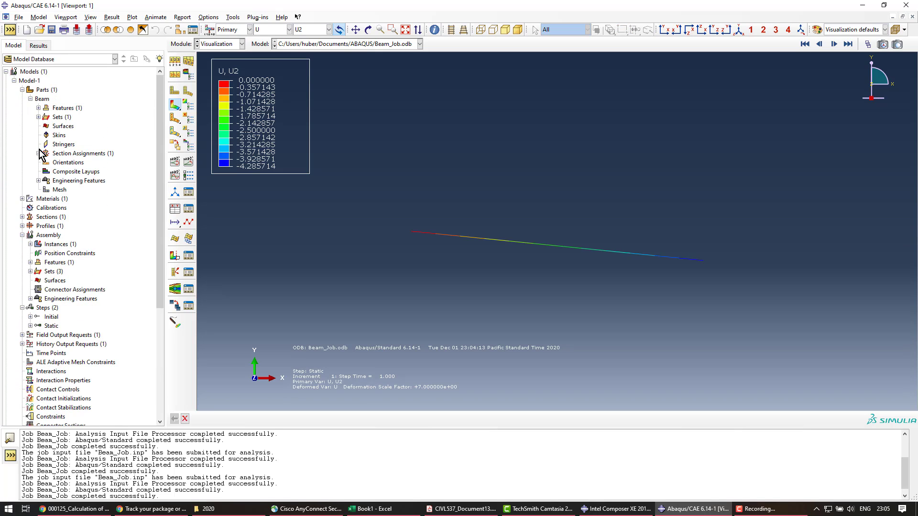
{"action": "double_click", "coordinate": [59, 190]}
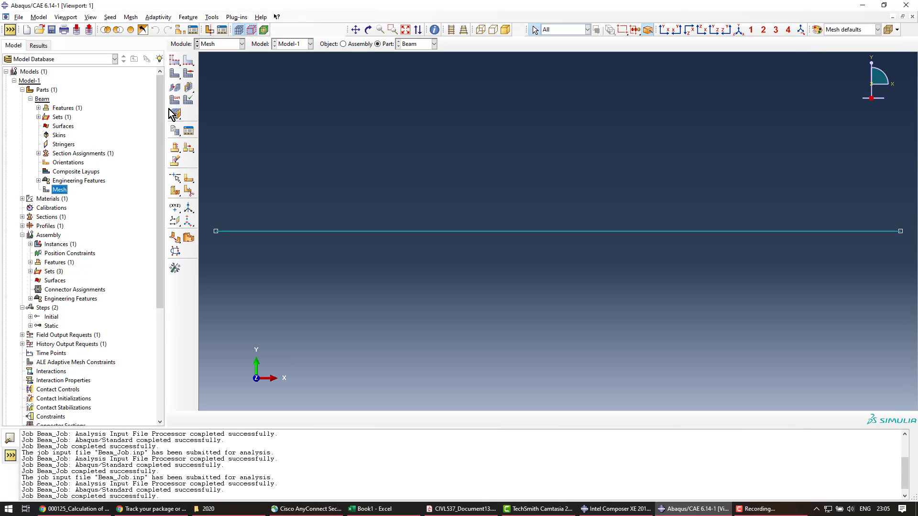
{"action": "left_click", "coordinate": [174, 60]}
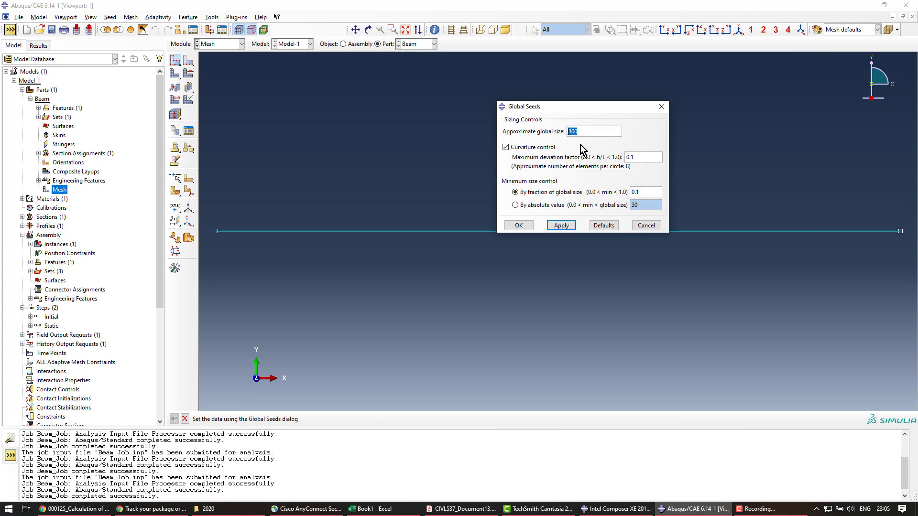
{"action": "type", "text": "3"}
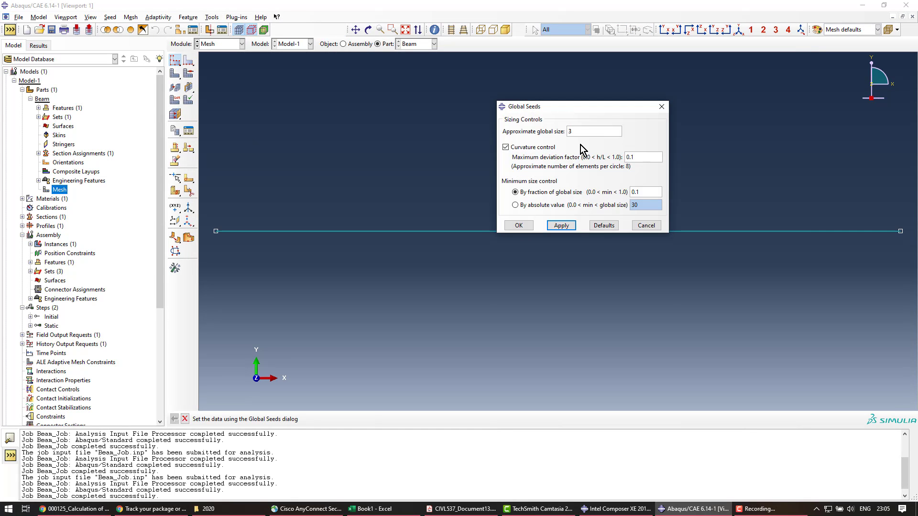
{"action": "left_click", "coordinate": [570, 226]}
{"action": "left_click", "coordinate": [621, 165]}
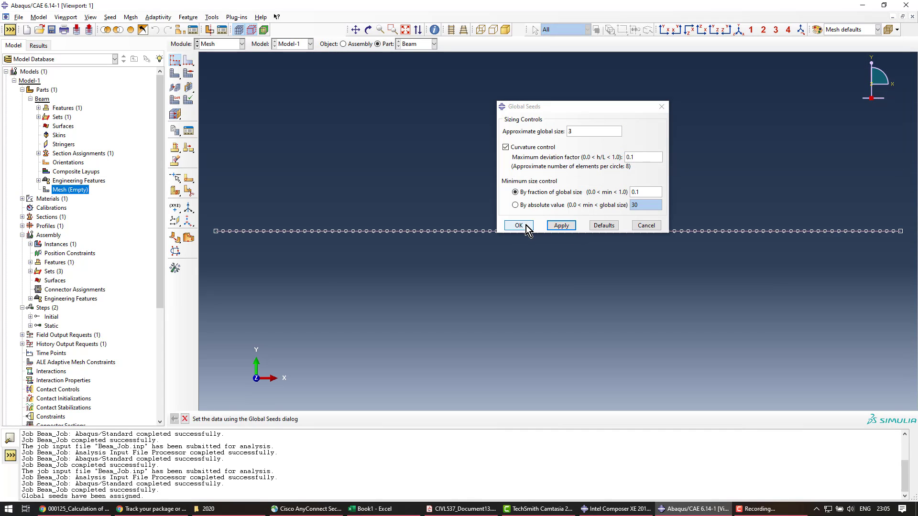
{"action": "left_click", "coordinate": [518, 225]}
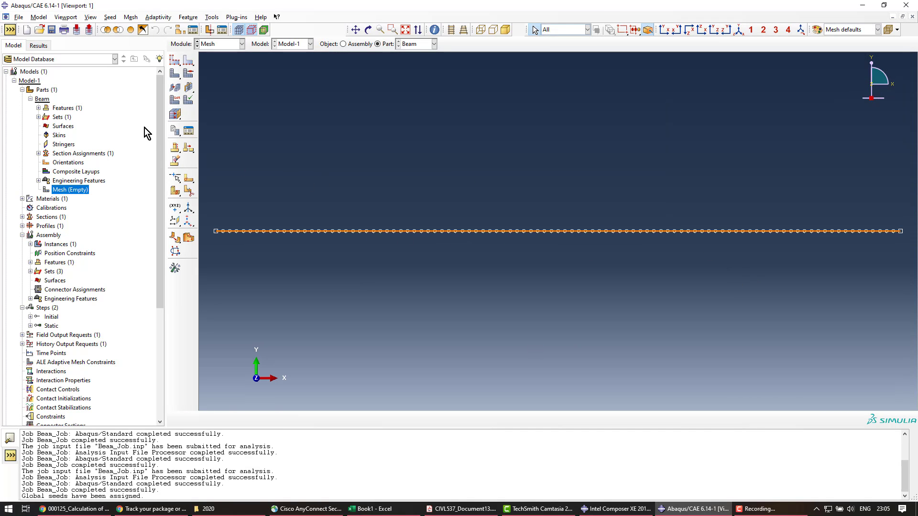
{"action": "left_click", "coordinate": [175, 74]}
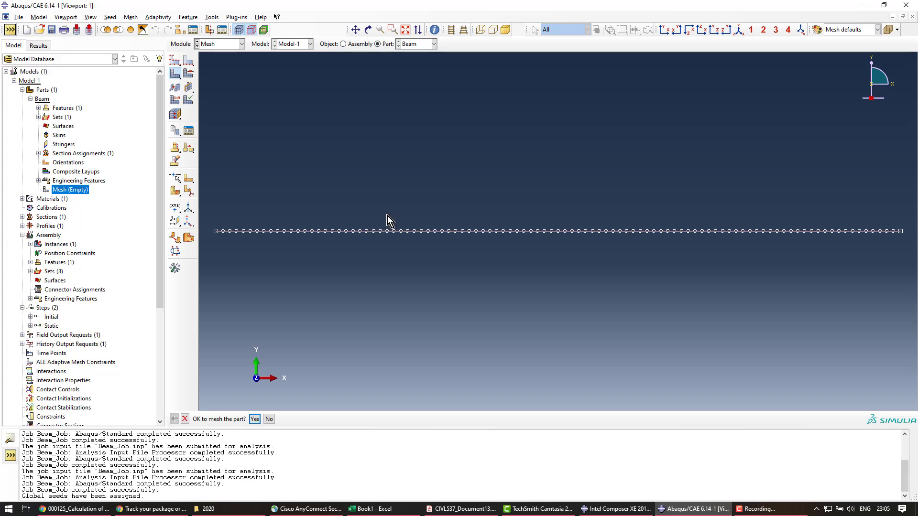
{"action": "left_click", "coordinate": [254, 420]}
Step: Resubmit Beam_Job with the refined mesh and open its results
{"action": "scroll", "coordinate": [72, 287], "scroll_direction": "down", "scroll_amount": 6}
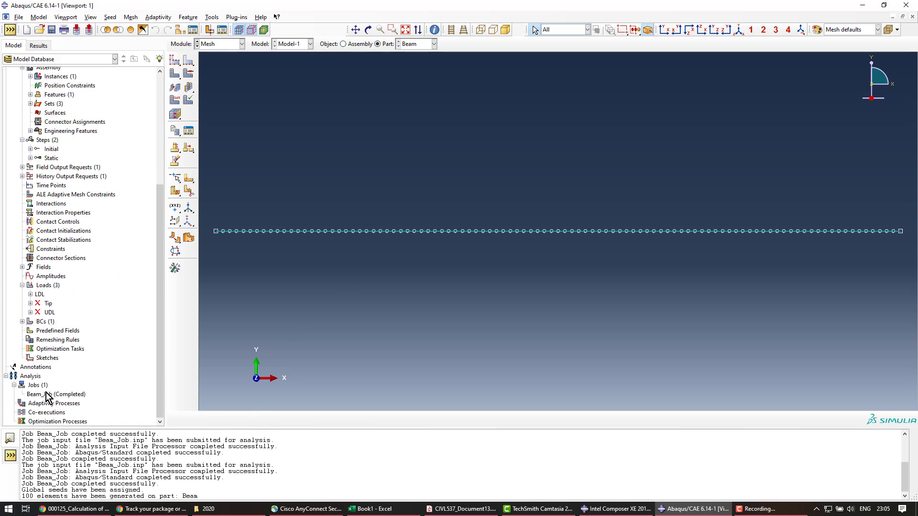
{"action": "left_click", "coordinate": [48, 395]}
{"action": "right_click", "coordinate": [48, 397]}
{"action": "left_click", "coordinate": [122, 446]}
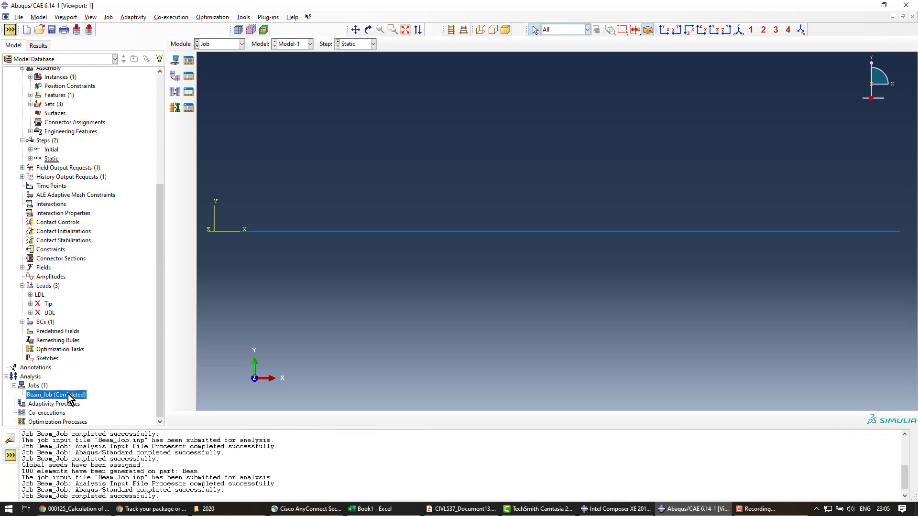
{"action": "right_click", "coordinate": [67, 394]}
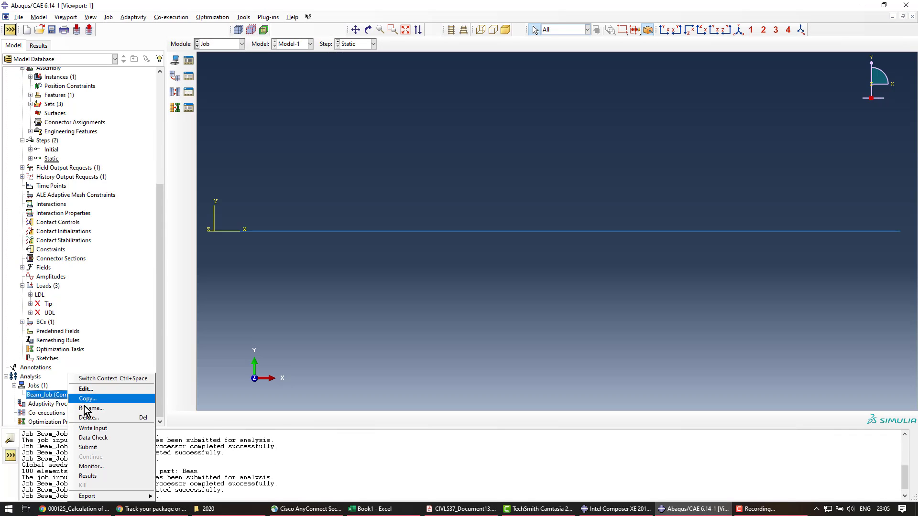
{"action": "left_click", "coordinate": [101, 478]}
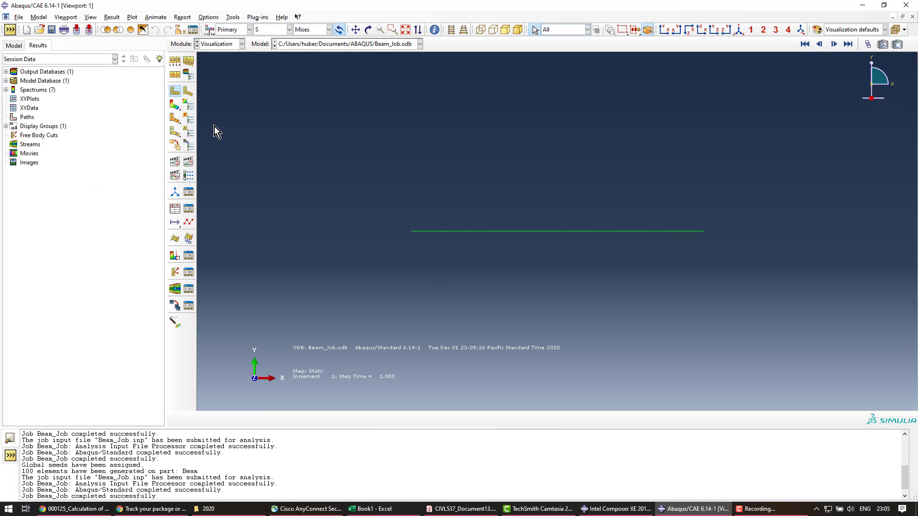
Step: Show deformed-shape contours of vertical displacement U2 and compare them with the deflection in the browser's beam calculator, returning to Abaqus/CAE
{"action": "left_click", "coordinate": [175, 104]}
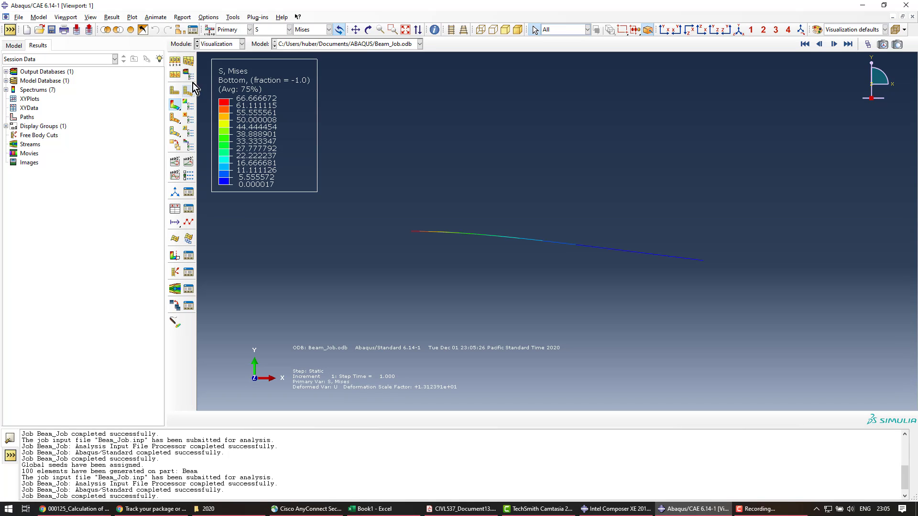
{"action": "left_click", "coordinate": [271, 30]}
{"action": "left_click", "coordinate": [277, 131]}
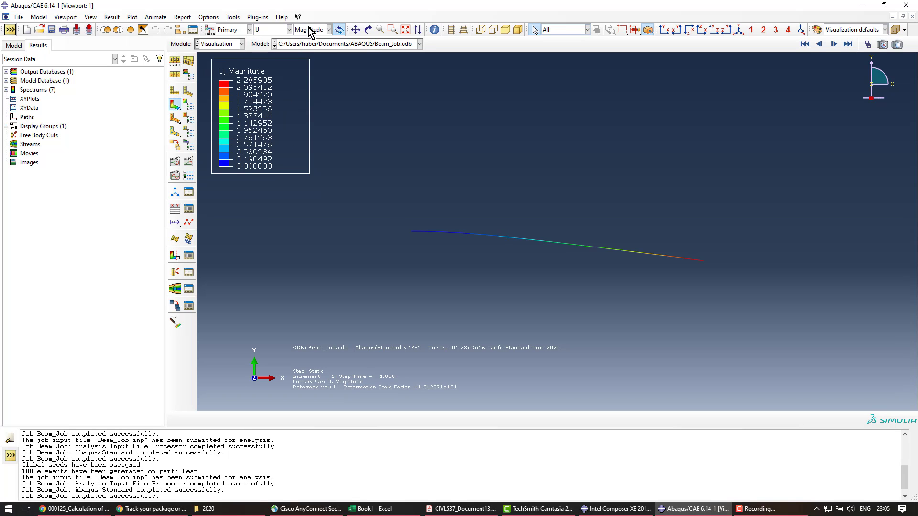
{"action": "left_click", "coordinate": [310, 29]}
{"action": "left_click", "coordinate": [310, 56]}
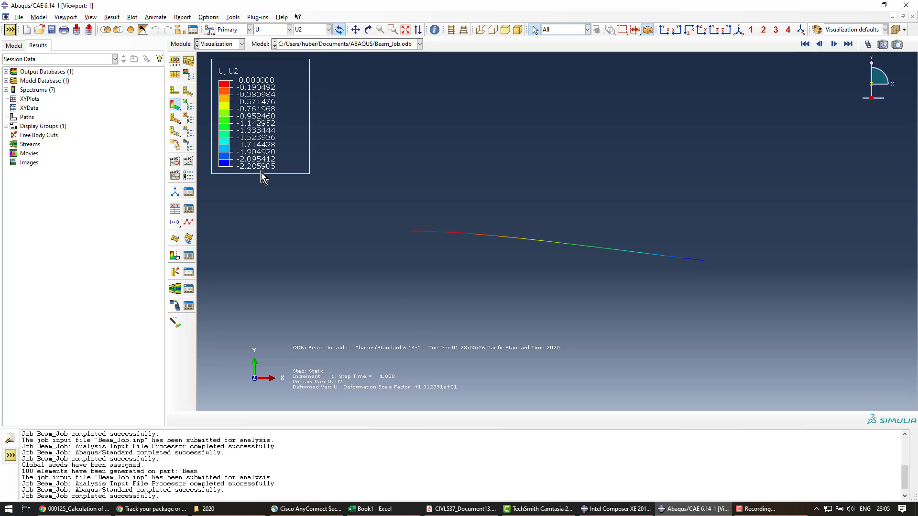
{"action": "left_click", "coordinate": [76, 508]}
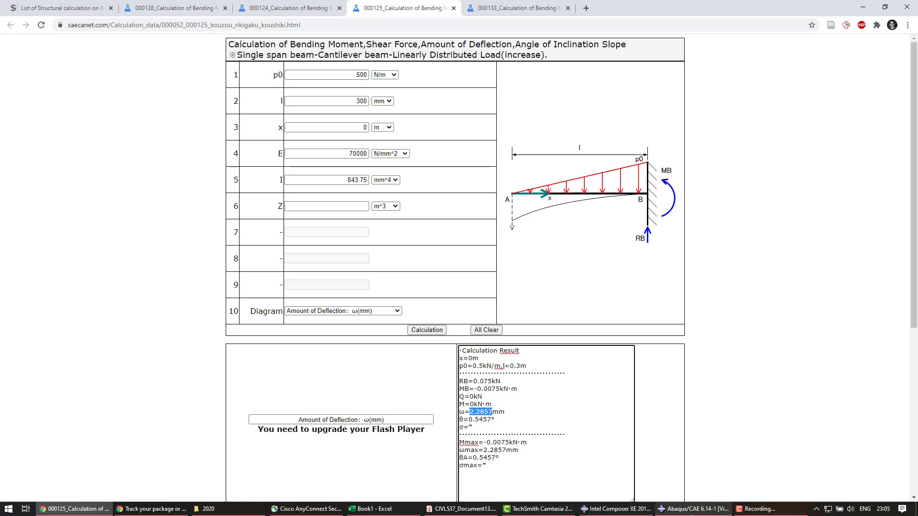
{"action": "left_click", "coordinate": [680, 509]}
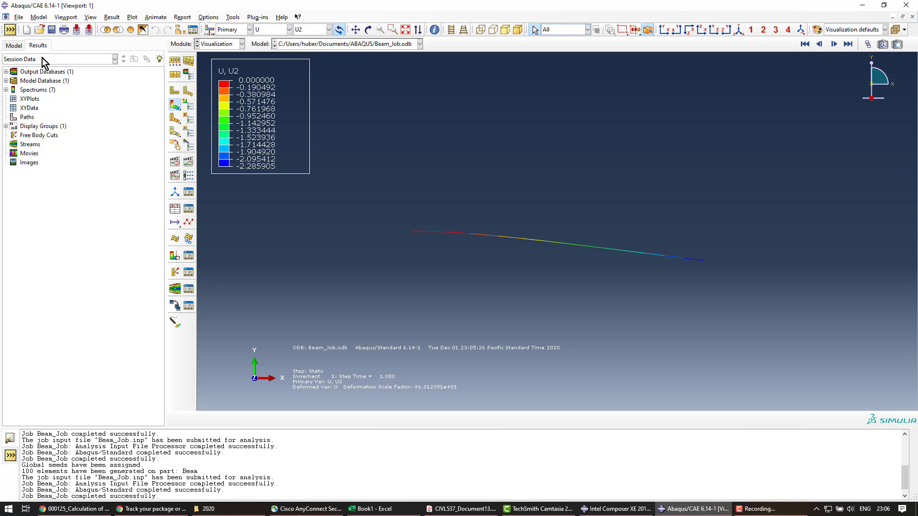
Step: Start a Symmetry/Antisymmetry/Encastre boundary condition named FixRight in the Initial step
{"action": "left_click", "coordinate": [20, 46]}
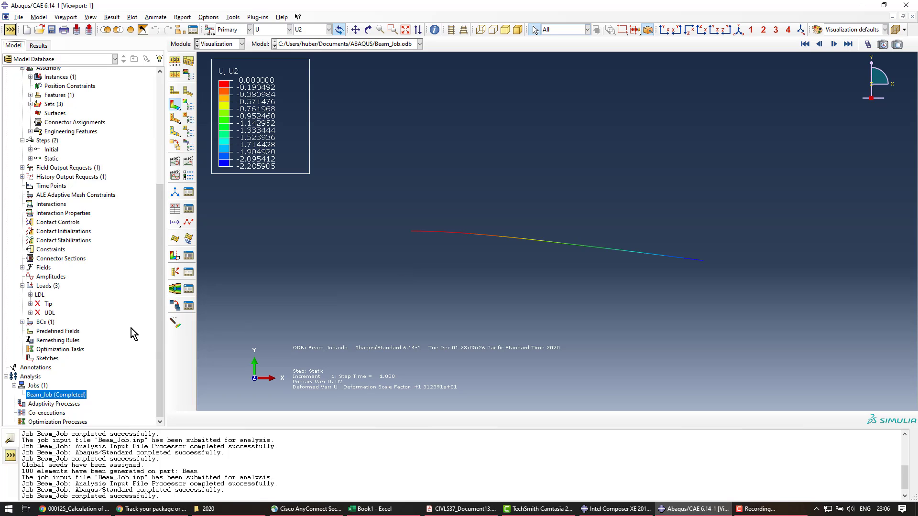
{"action": "left_click", "coordinate": [40, 294]}
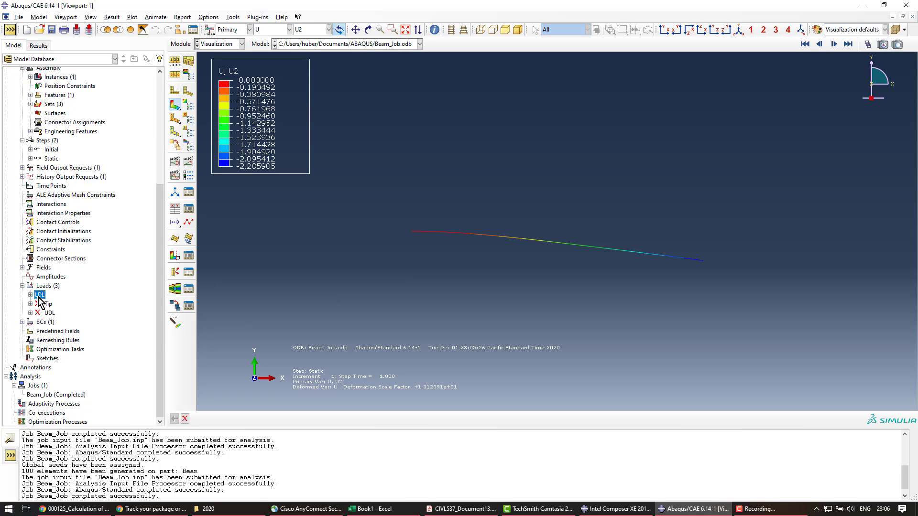
{"action": "left_click", "coordinate": [22, 322]}
{"action": "left_click", "coordinate": [45, 321]}
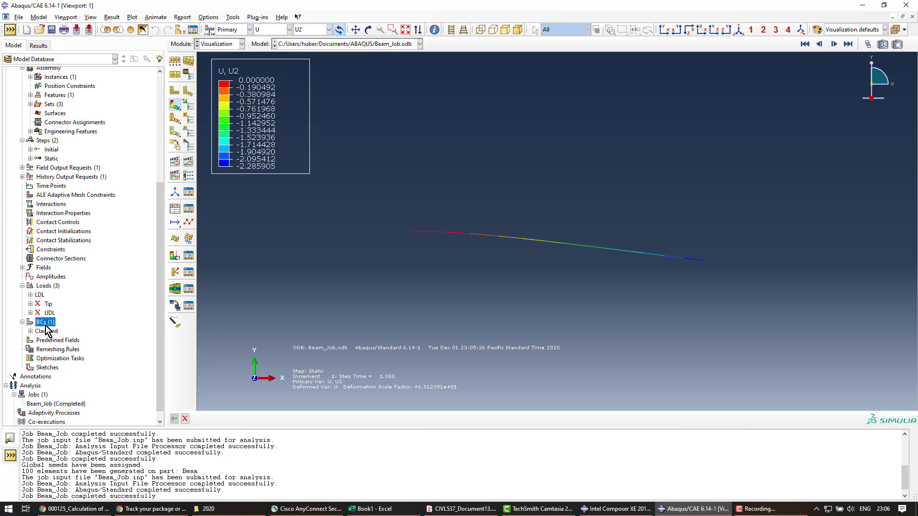
{"action": "double_click", "coordinate": [45, 322]}
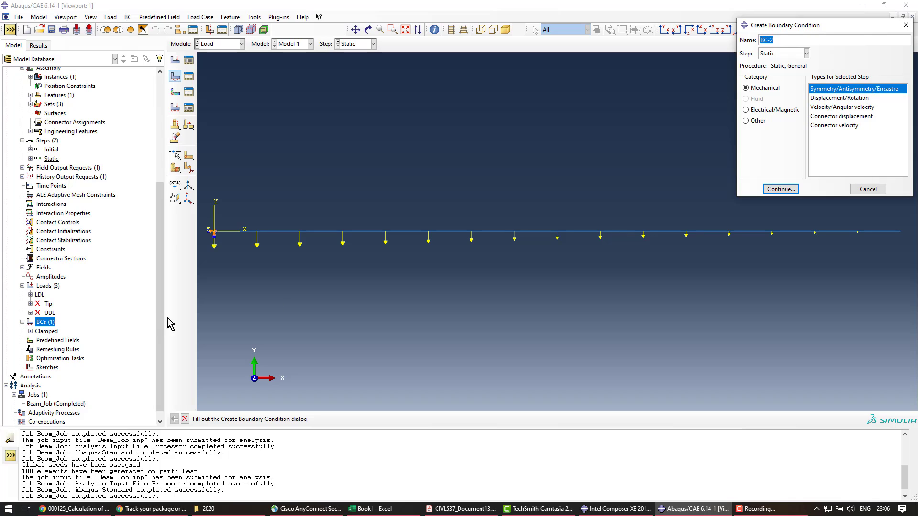
{"action": "left_click", "coordinate": [782, 53]}
{"action": "left_click", "coordinate": [780, 65]}
{"action": "left_click_drag", "start_coordinate": [780, 40], "coordinate": [735, 40]}
{"action": "type", "text": "Fix"}
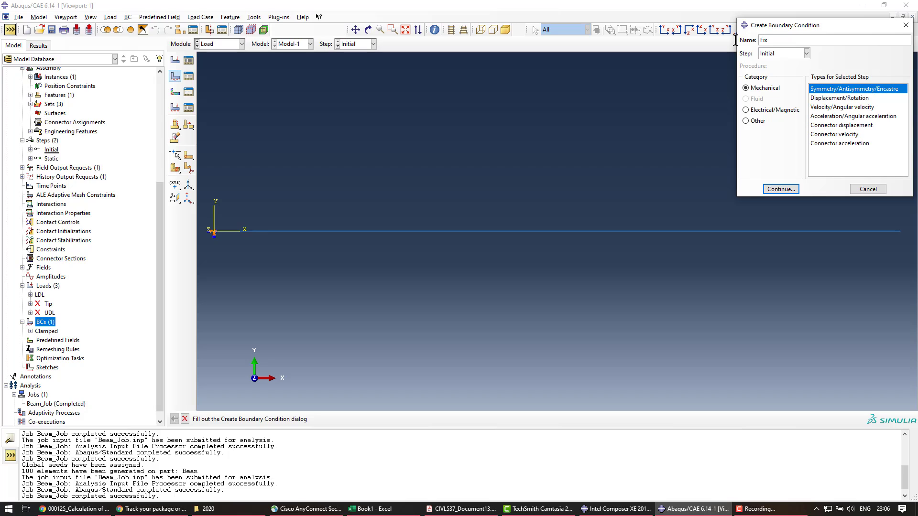
{"action": "type", "text": "Right"}
{"action": "left_click", "coordinate": [779, 189]}
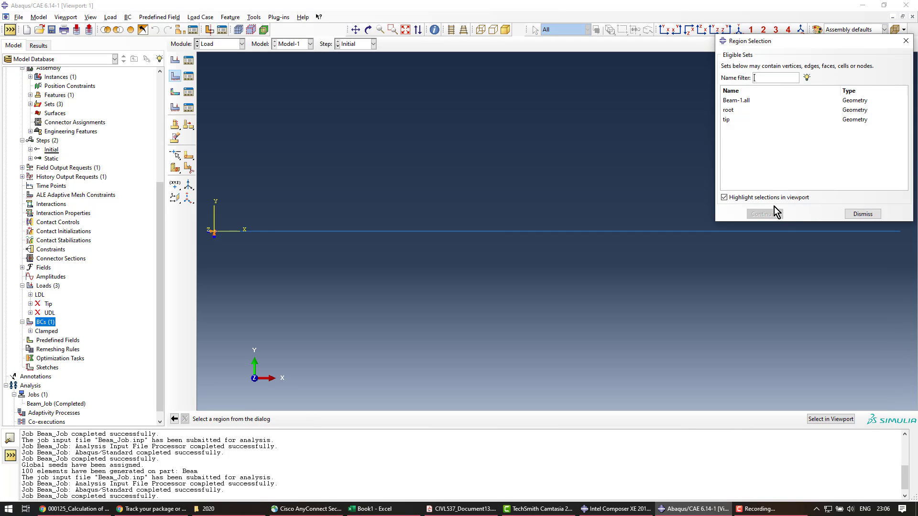
Step: Apply the FixRight condition to the beam's right end point as ENCASTRE, without creating a set
{"action": "left_click", "coordinate": [831, 419]}
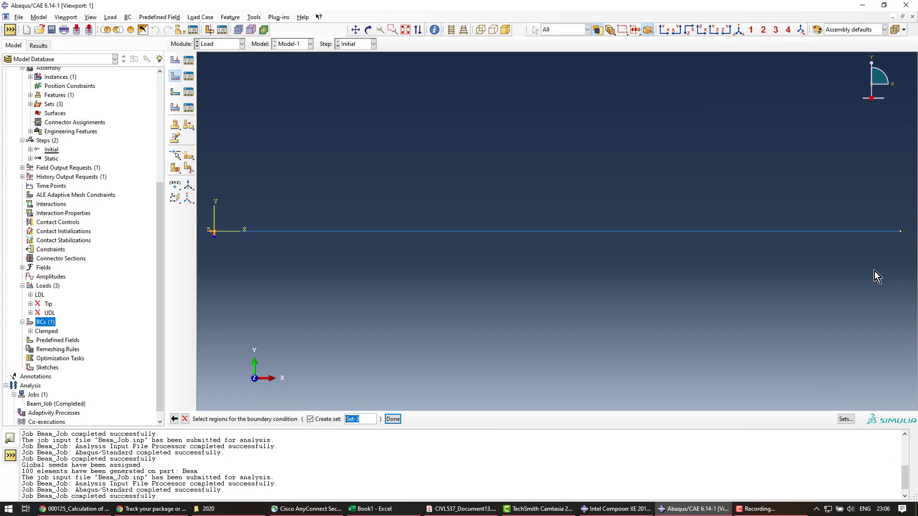
{"action": "left_click", "coordinate": [900, 232]}
{"action": "left_click", "coordinate": [313, 419]}
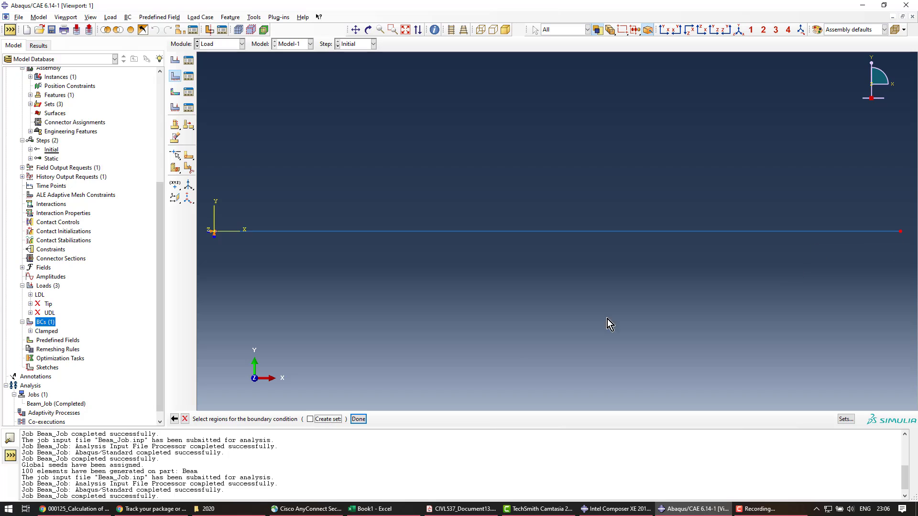
{"action": "left_click", "coordinate": [359, 419]}
{"action": "left_click", "coordinate": [100, 217]}
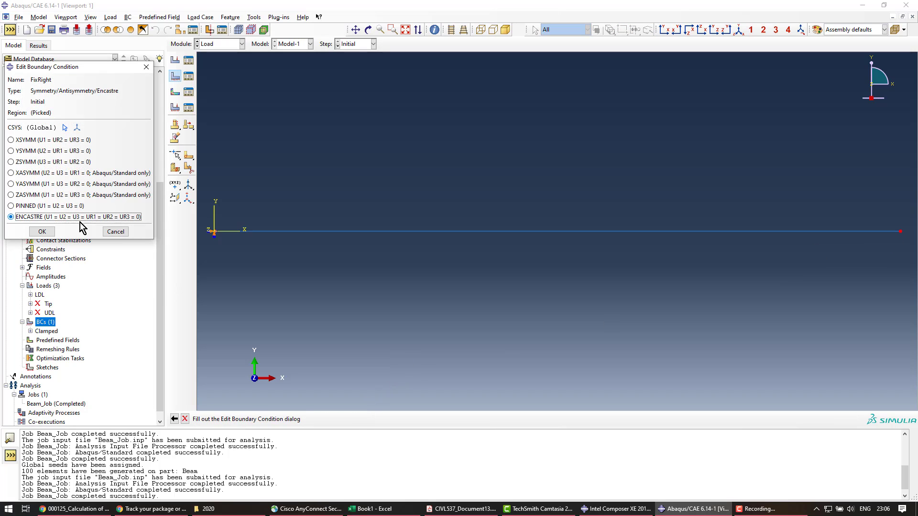
{"action": "left_click", "coordinate": [42, 231]}
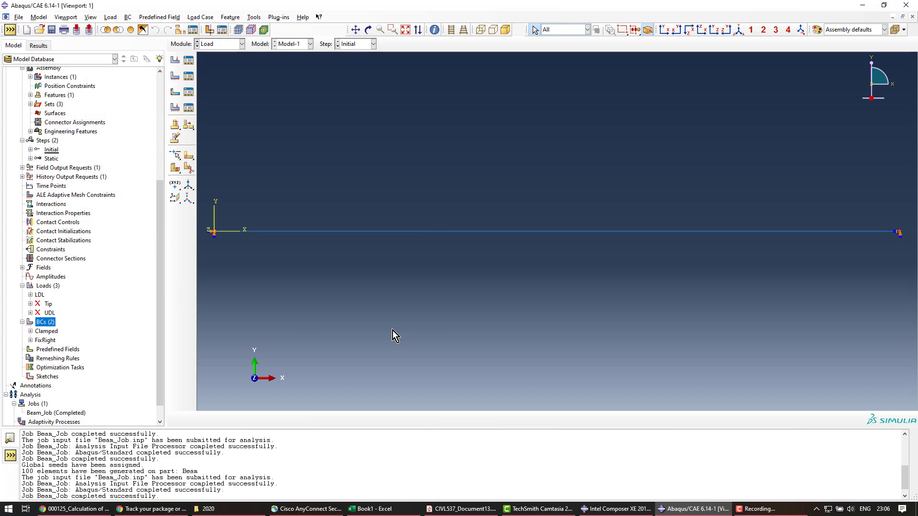
Step: Reseed the Beam part with a global size of 300, deleting the existing mesh, and remesh it as one element
{"action": "scroll", "coordinate": [64, 189], "scroll_direction": "up", "scroll_amount": 5}
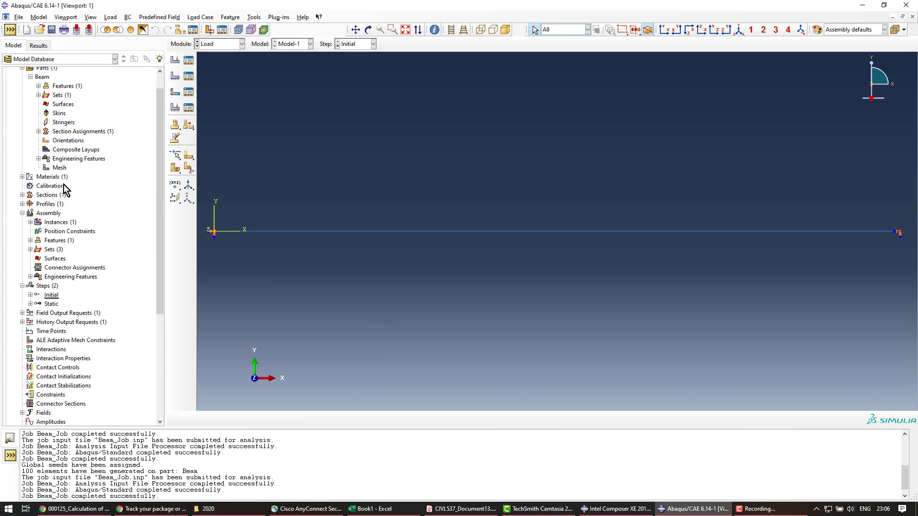
{"action": "double_click", "coordinate": [60, 168]}
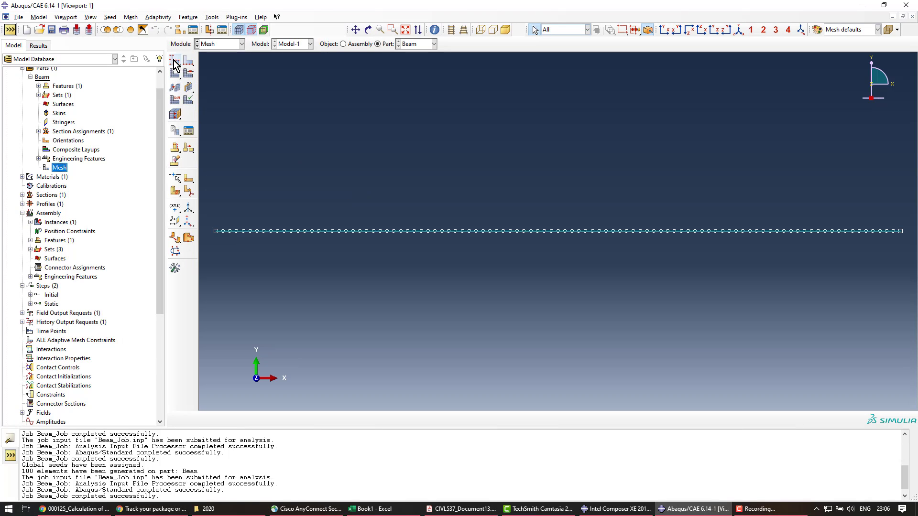
{"action": "left_click", "coordinate": [175, 63]}
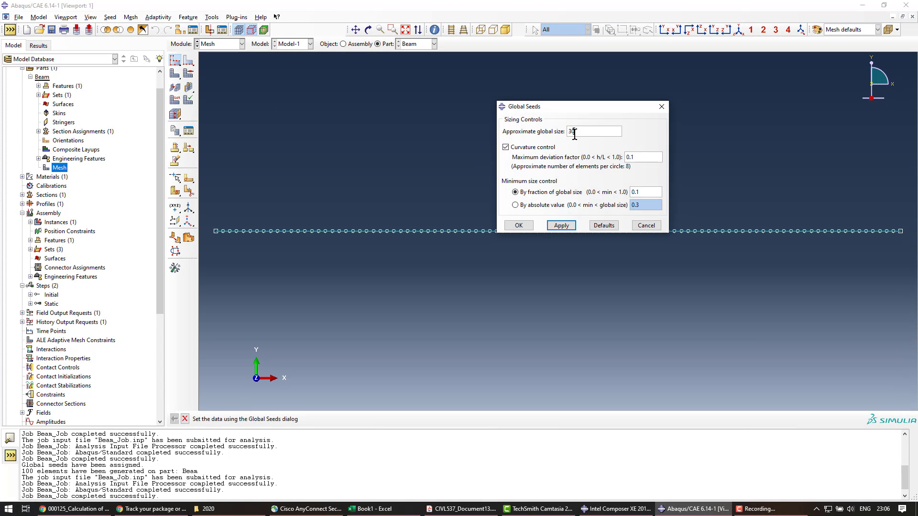
{"action": "left_click", "coordinate": [559, 226]}
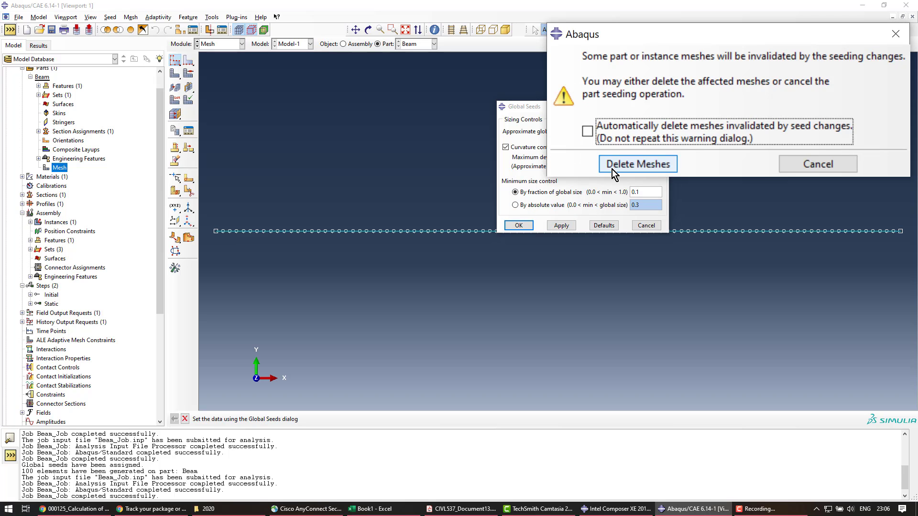
{"action": "left_click", "coordinate": [614, 167]}
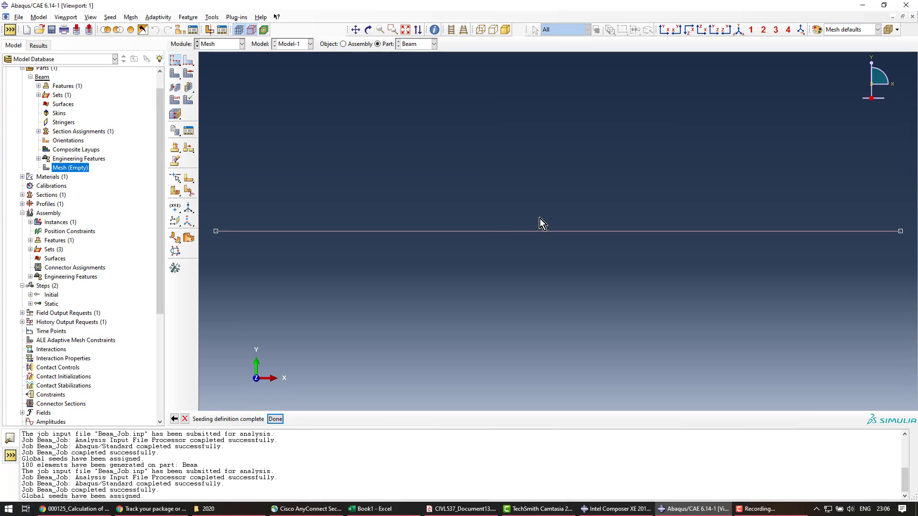
{"action": "left_click", "coordinate": [174, 74]}
{"action": "middle_click", "coordinate": [344, 164]}
Step: Resubmit Beam_Job with both beam ends fixed and the single-element mesh, and open the new results
{"action": "scroll", "coordinate": [82, 239], "scroll_direction": "down", "scroll_amount": 6}
{"action": "left_click", "coordinate": [69, 395]}
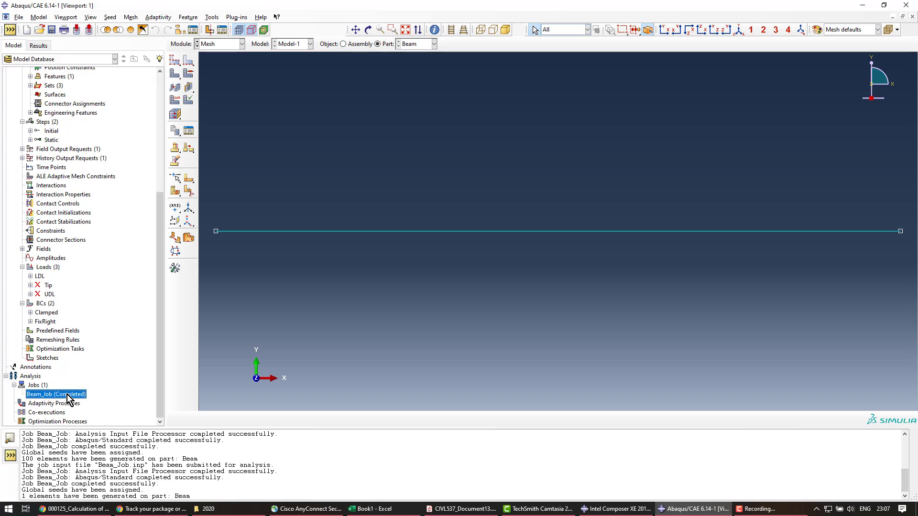
{"action": "right_click", "coordinate": [69, 396]}
{"action": "left_click", "coordinate": [101, 446]}
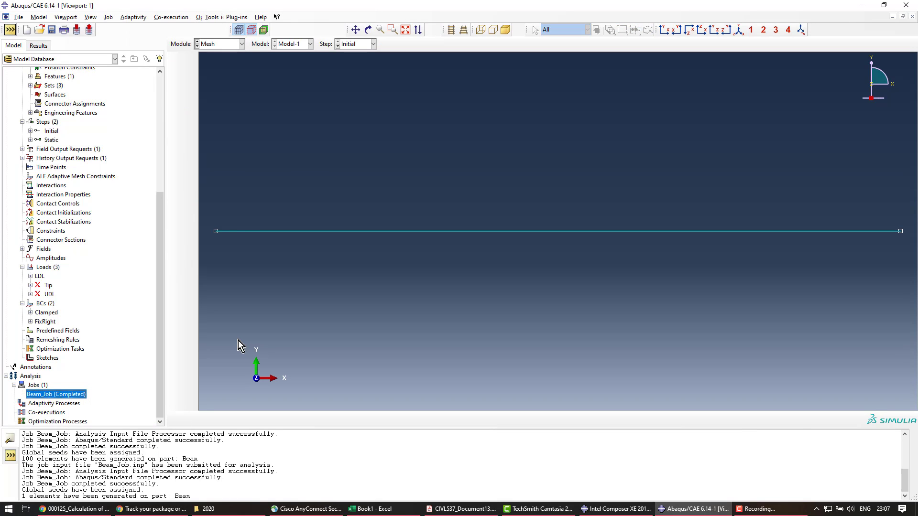
{"action": "right_click", "coordinate": [65, 394]}
{"action": "left_click", "coordinate": [93, 480]}
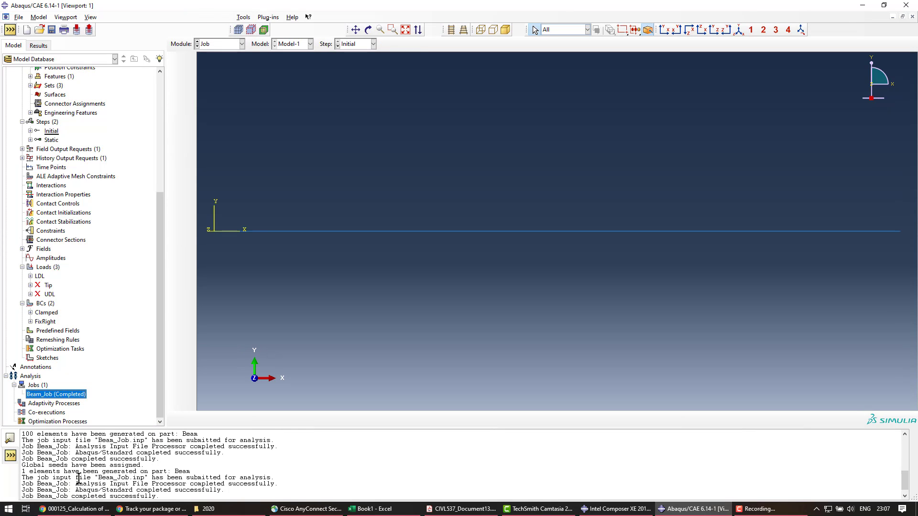
Step: Plot contours on the deformed beam with RF (reaction force) magnitude as the primary variable
{"action": "left_click", "coordinate": [173, 107]}
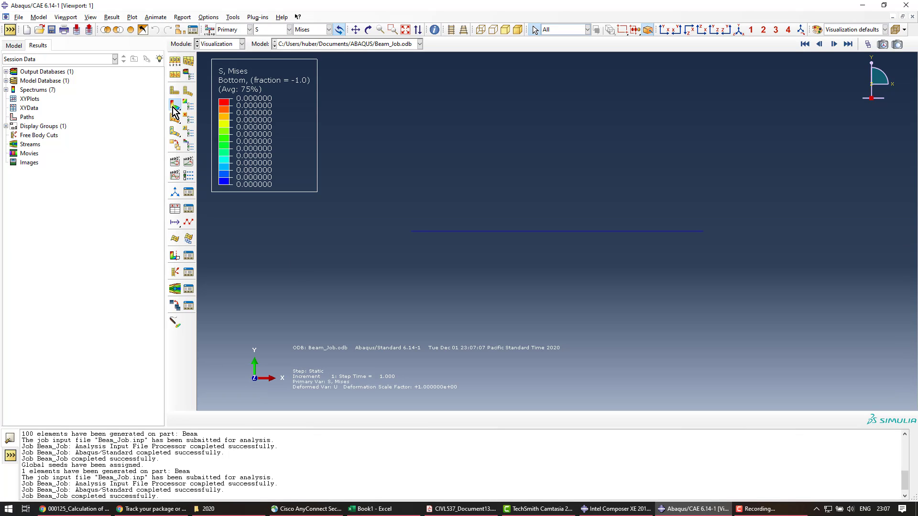
{"action": "left_click", "coordinate": [263, 30]}
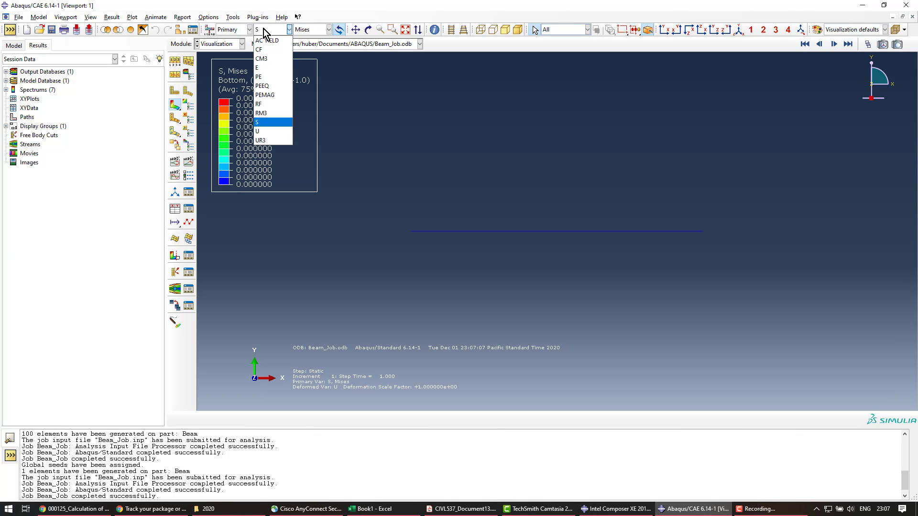
{"action": "left_click", "coordinate": [274, 104]}
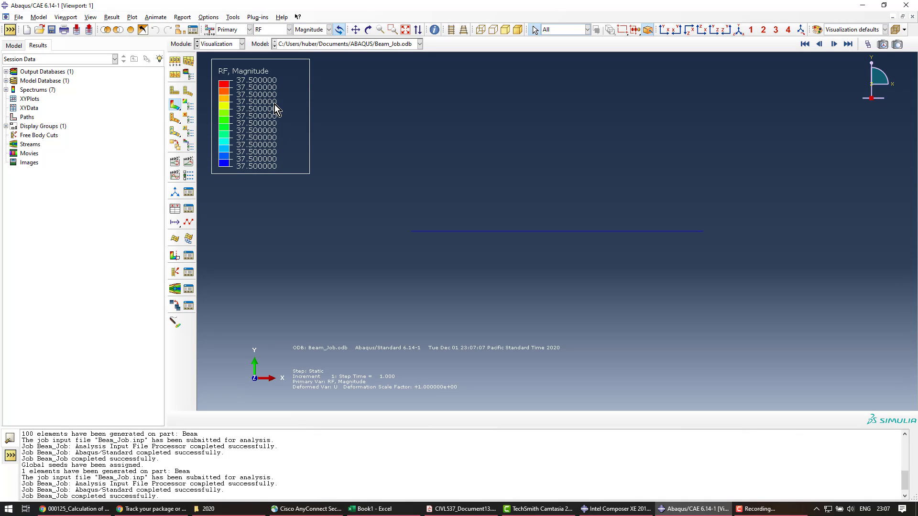
Step: Probe the nodal reaction force magnitude at the left and right end nodes of the beam
{"action": "left_click", "coordinate": [233, 18]}
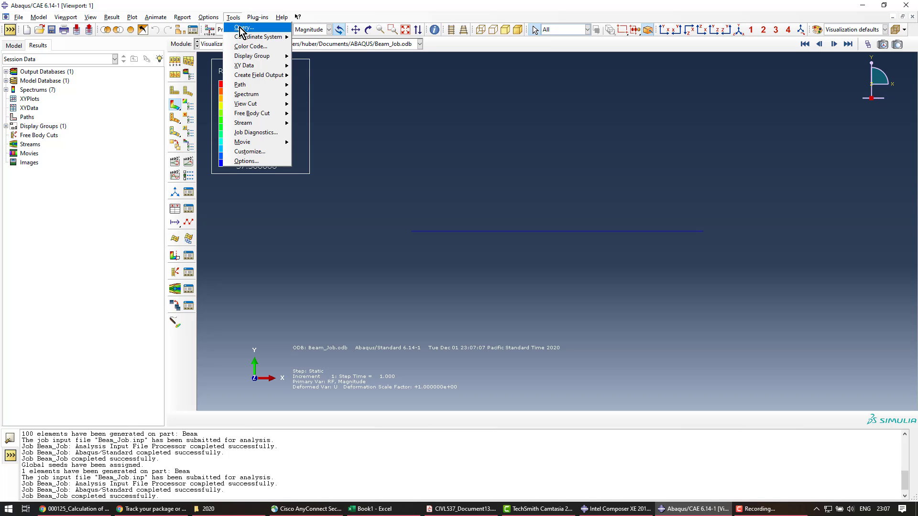
{"action": "left_click", "coordinate": [241, 29]}
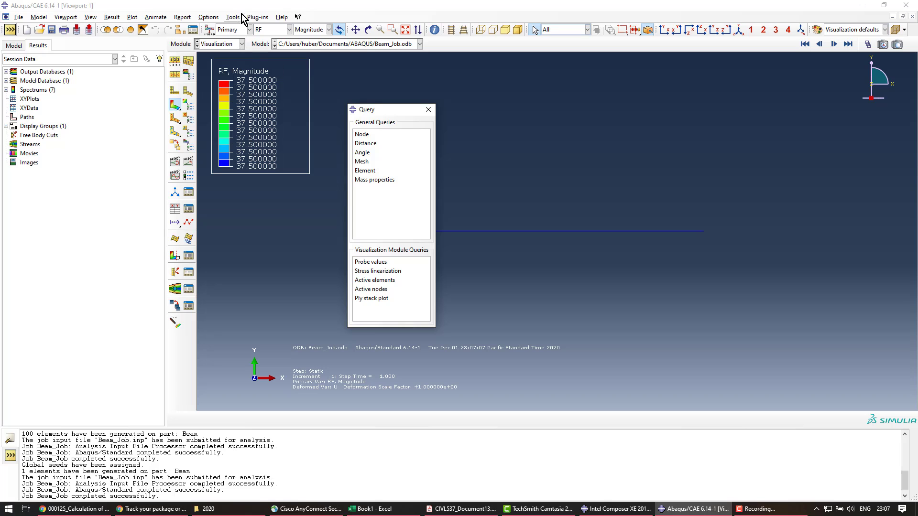
{"action": "left_click", "coordinate": [376, 262]}
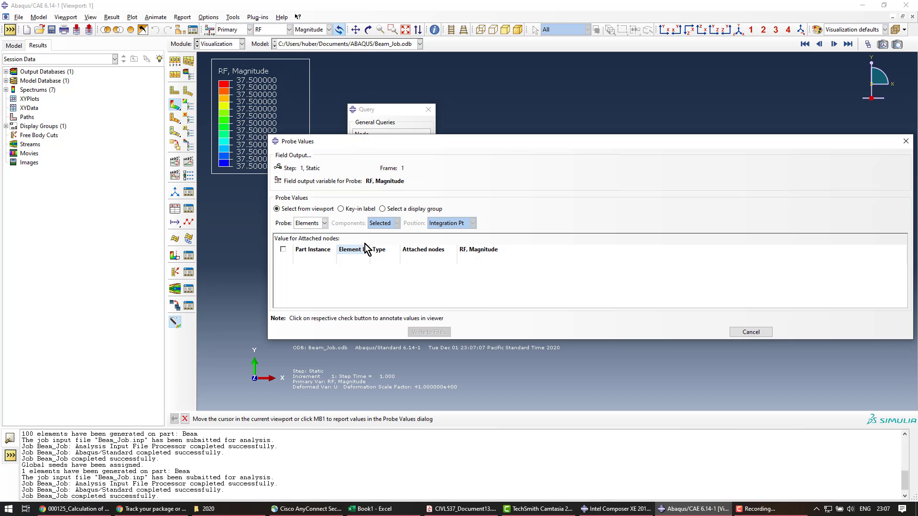
{"action": "left_click", "coordinate": [322, 224]}
{"action": "left_click", "coordinate": [313, 237]}
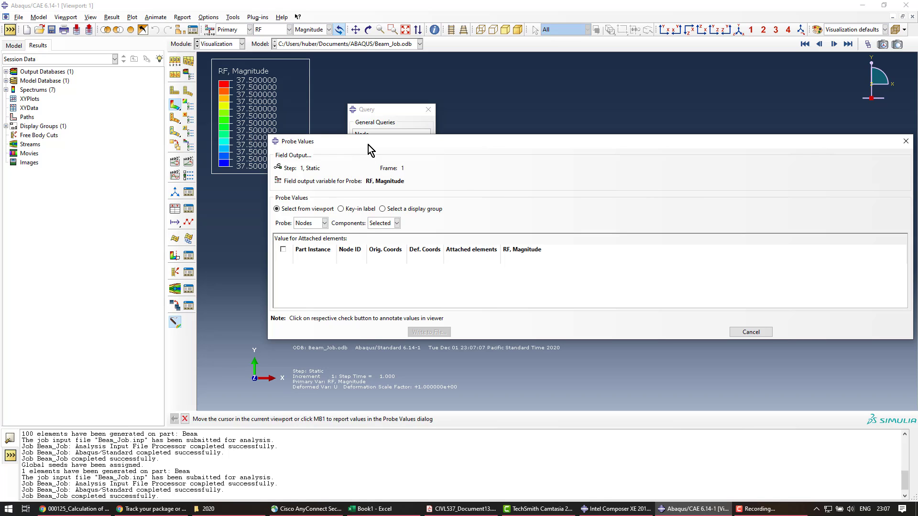
{"action": "left_click_drag", "start_coordinate": [372, 142], "coordinate": [334, 283]}
{"action": "left_click_drag", "start_coordinate": [383, 106], "coordinate": [89, 131]}
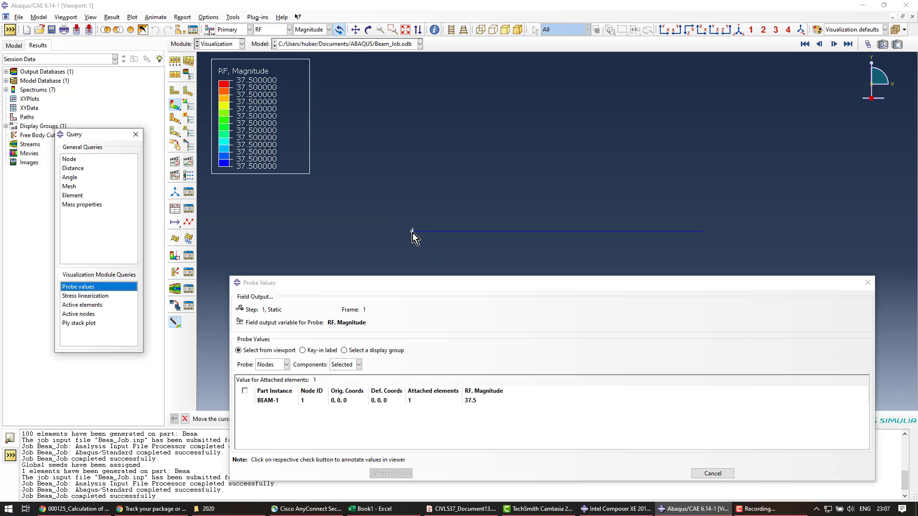
{"action": "left_click", "coordinate": [412, 232]}
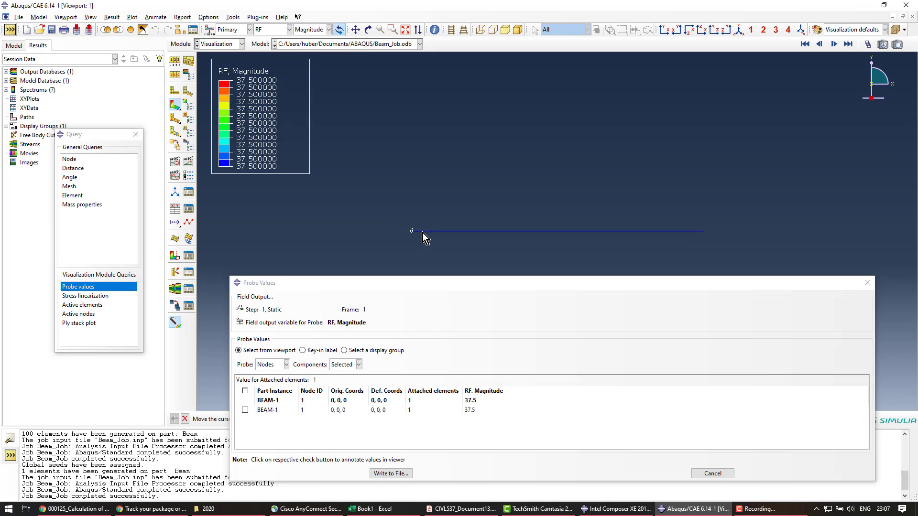
{"action": "left_click", "coordinate": [705, 233]}
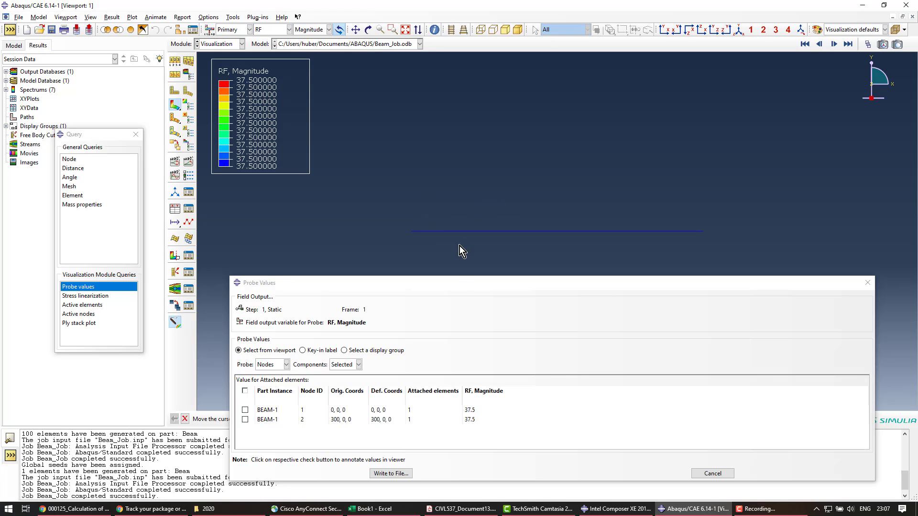
{"action": "left_click_drag", "start_coordinate": [457, 288], "coordinate": [450, 274]}
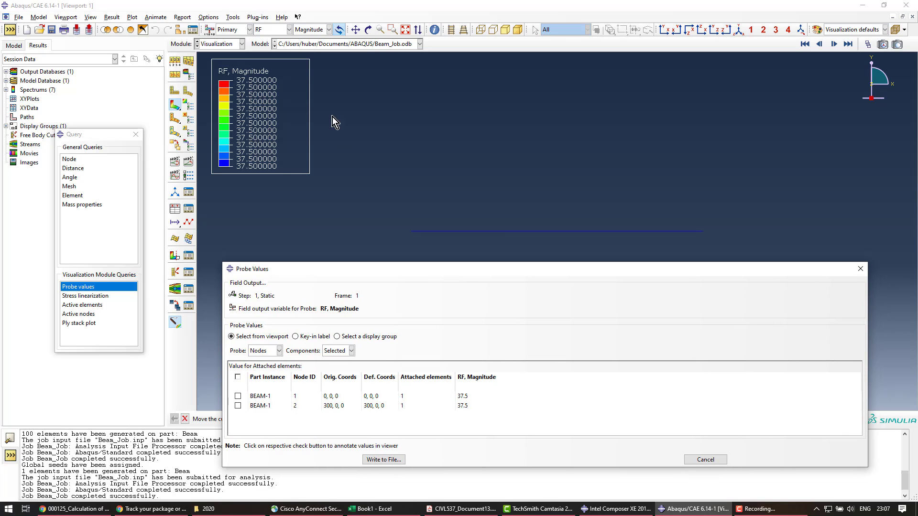
Step: Switch the primary variable to RM3 and probe the reaction moment at both end nodes
{"action": "left_click", "coordinate": [266, 31]}
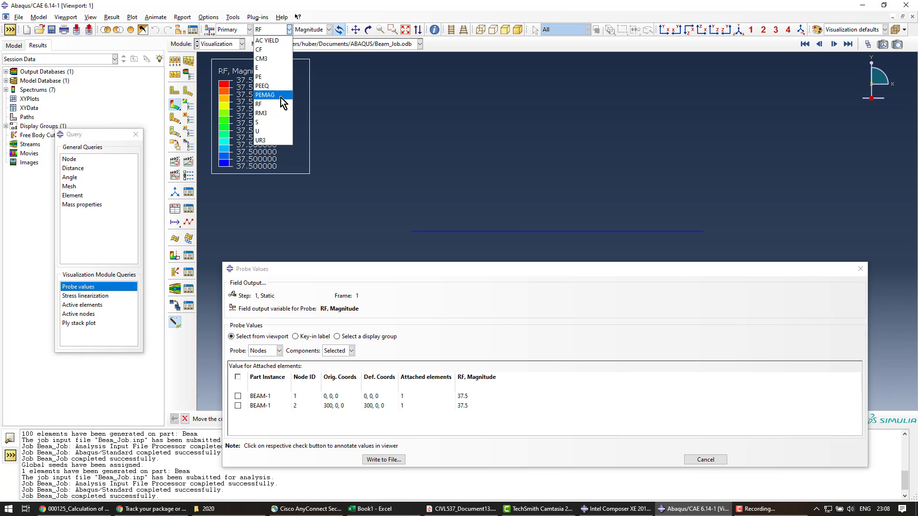
{"action": "left_click", "coordinate": [284, 113]}
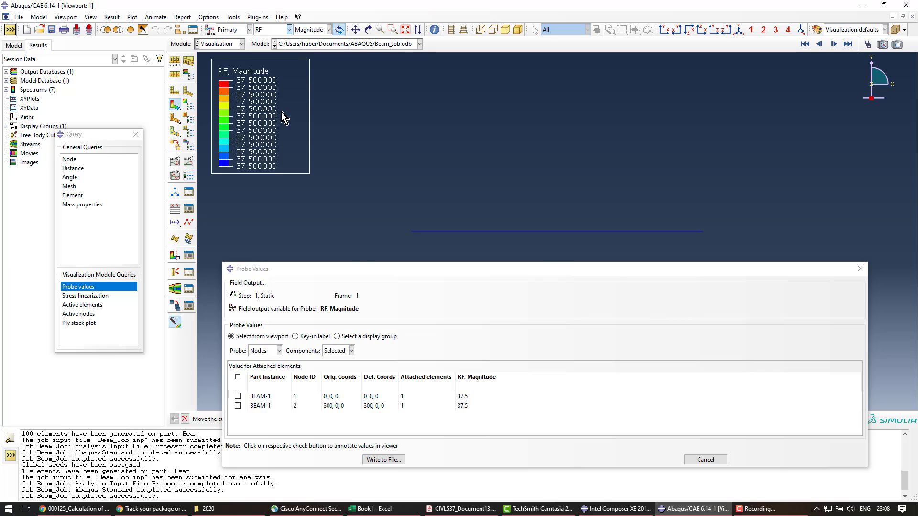
{"action": "left_click", "coordinate": [459, 284]}
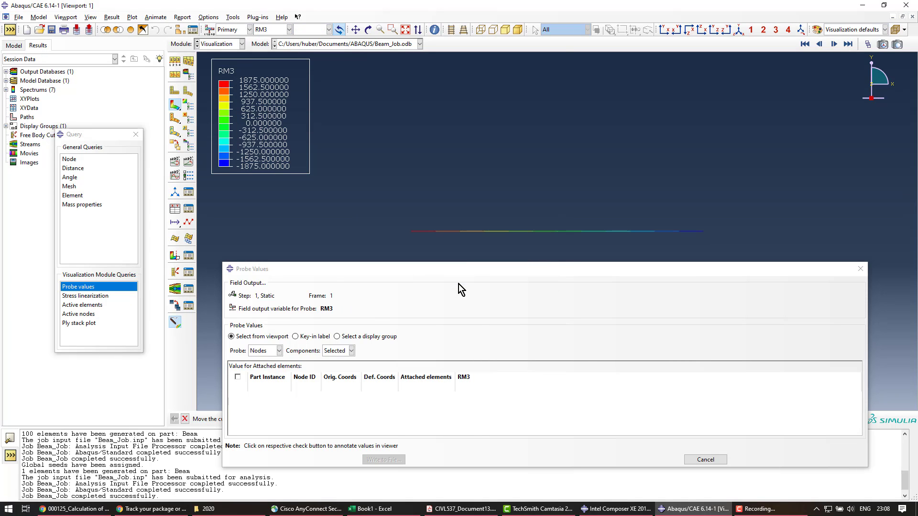
{"action": "left_click", "coordinate": [121, 289]}
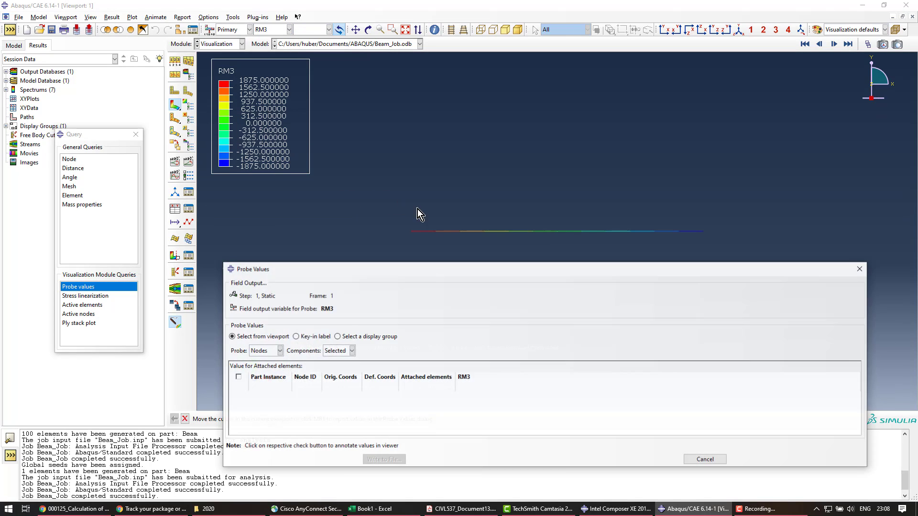
{"action": "left_click", "coordinate": [410, 231]}
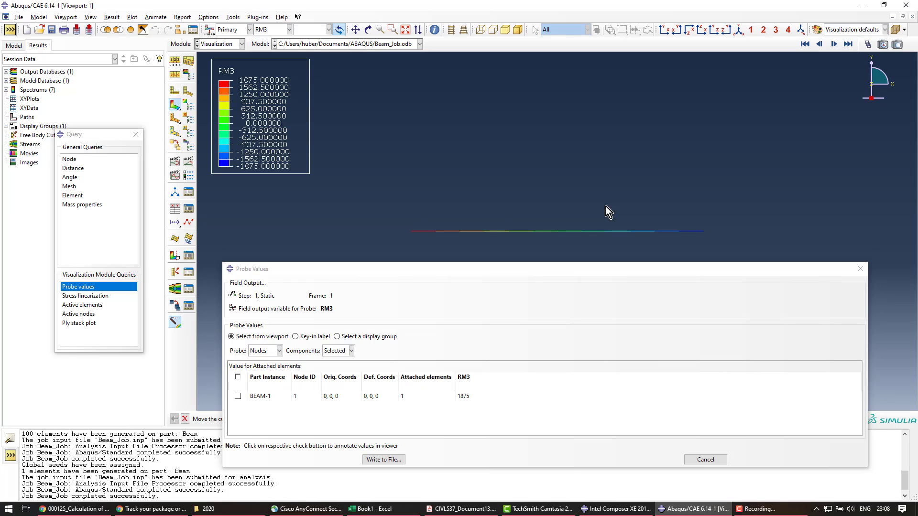
{"action": "mouse_move", "coordinate": [704, 232]}
{"action": "left_click", "coordinate": [705, 232]}
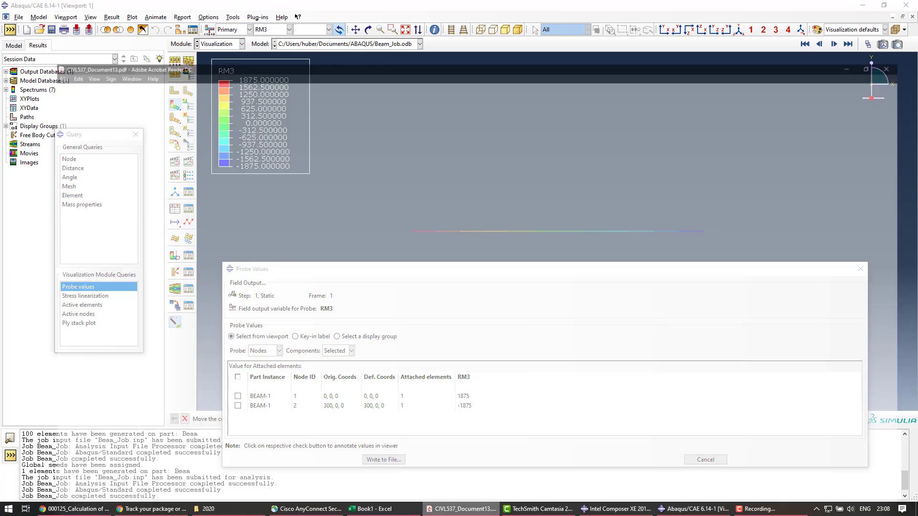
Step: Switch to CIVL537_Document13.pdf in Acrobat Reader and examine the end force and moment formulas for loading case 5 in Table D-1
{"action": "left_click", "coordinate": [488, 509]}
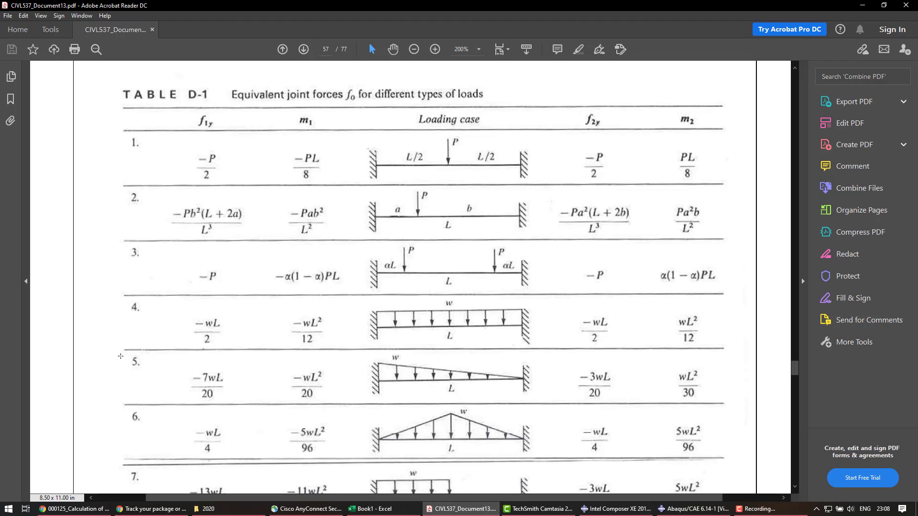
{"action": "left_click_drag", "start_coordinate": [121, 352], "coordinate": [738, 402]}
{"action": "left_click", "coordinate": [92, 384]}
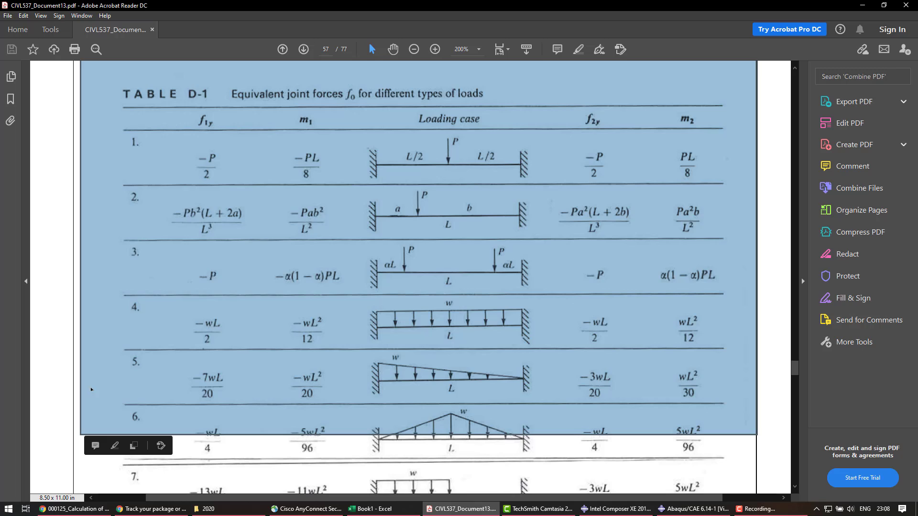
{"action": "left_click", "coordinate": [207, 386]}
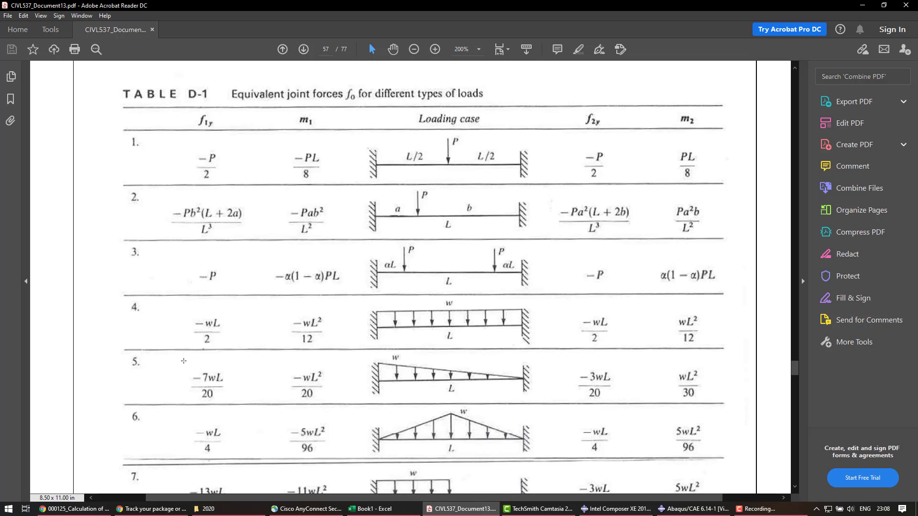
{"action": "left_click_drag", "start_coordinate": [186, 364], "coordinate": [235, 404]}
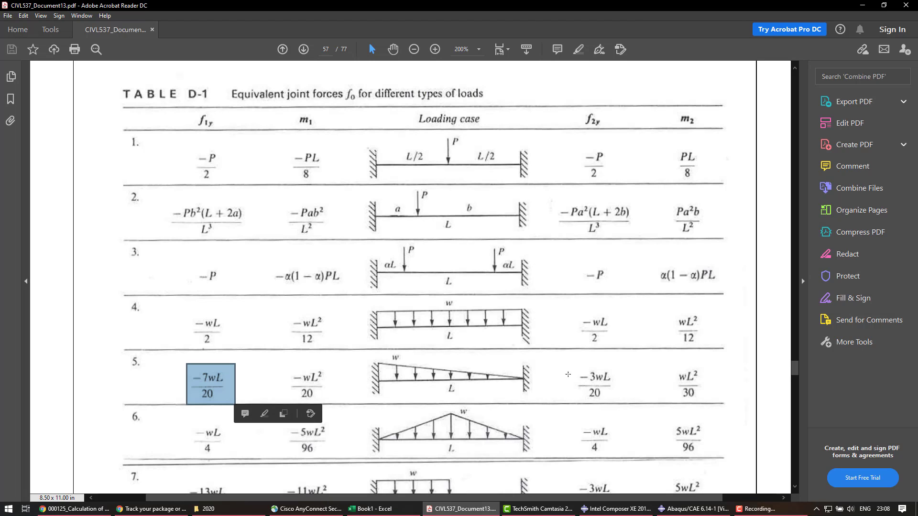
{"action": "left_click_drag", "start_coordinate": [568, 366], "coordinate": [629, 410]}
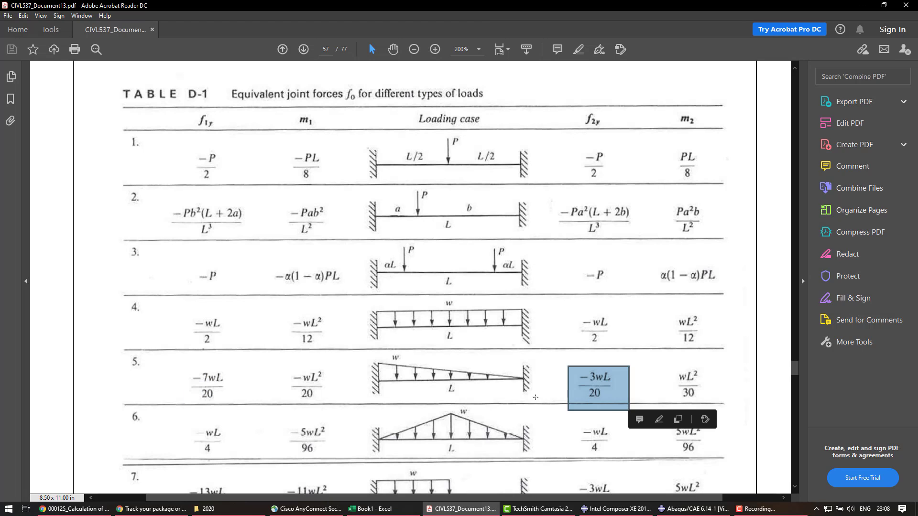
{"action": "left_click_drag", "start_coordinate": [280, 364], "coordinate": [333, 406]}
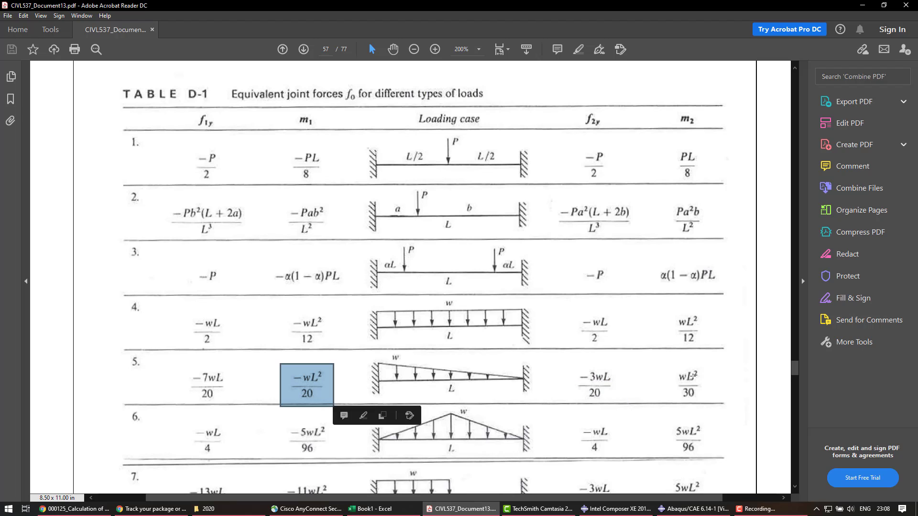
{"action": "left_click_drag", "start_coordinate": [665, 363], "coordinate": [708, 403]}
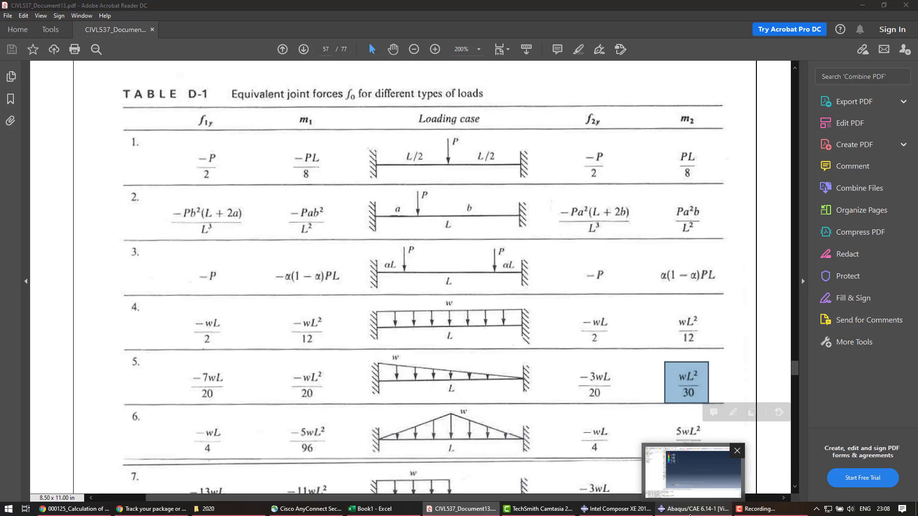
Step: Return to Abaqus/CAE and close the Probe Values dialog
{"action": "left_click", "coordinate": [690, 509]}
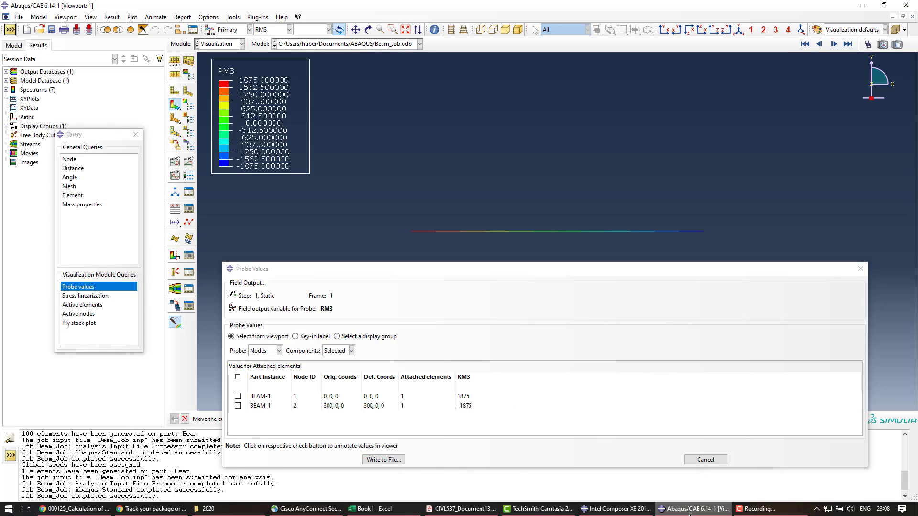
{"action": "left_click", "coordinate": [705, 460]}
{"action": "left_click", "coordinate": [547, 400]}
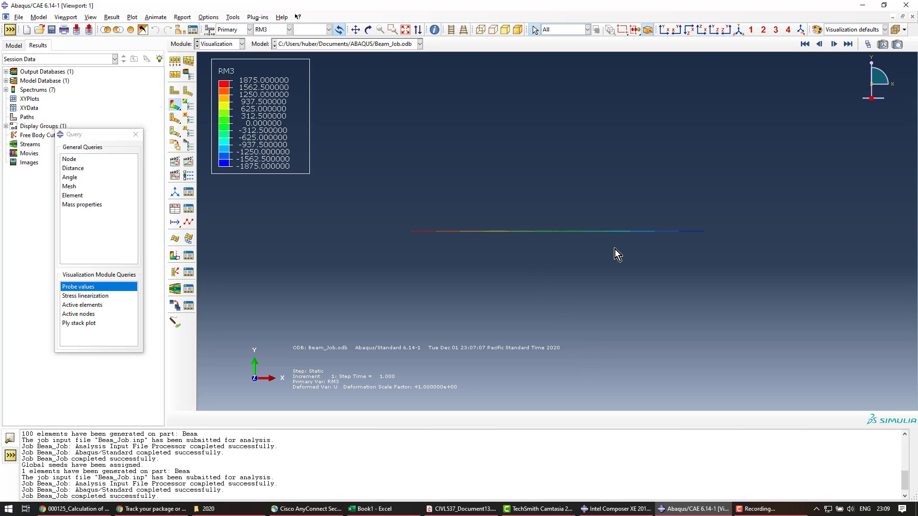
Step: Recheck Table D-1 of equivalent joint forces in the Acrobat Reader PDF, and return to the RM3 plot in Abaqus/CAE
{"action": "left_click", "coordinate": [461, 509]}
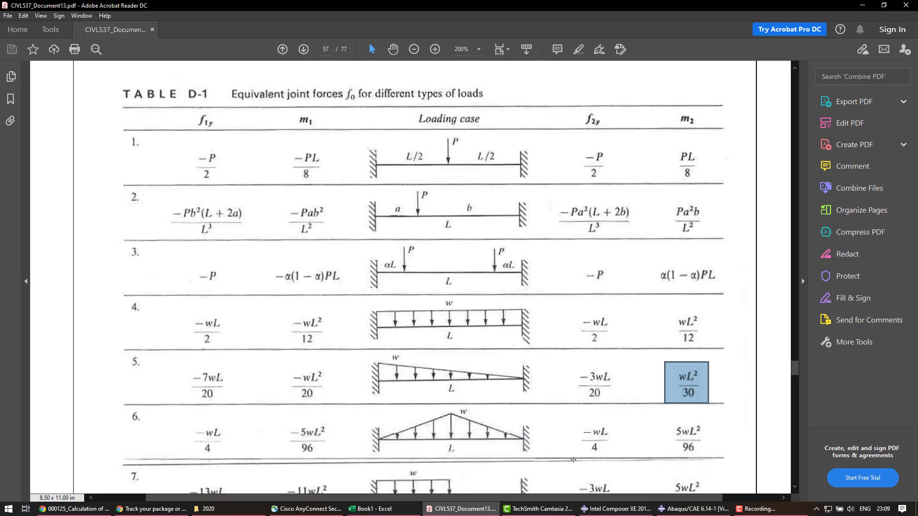
{"action": "left_click", "coordinate": [616, 508]}
{"action": "left_click", "coordinate": [693, 508]}
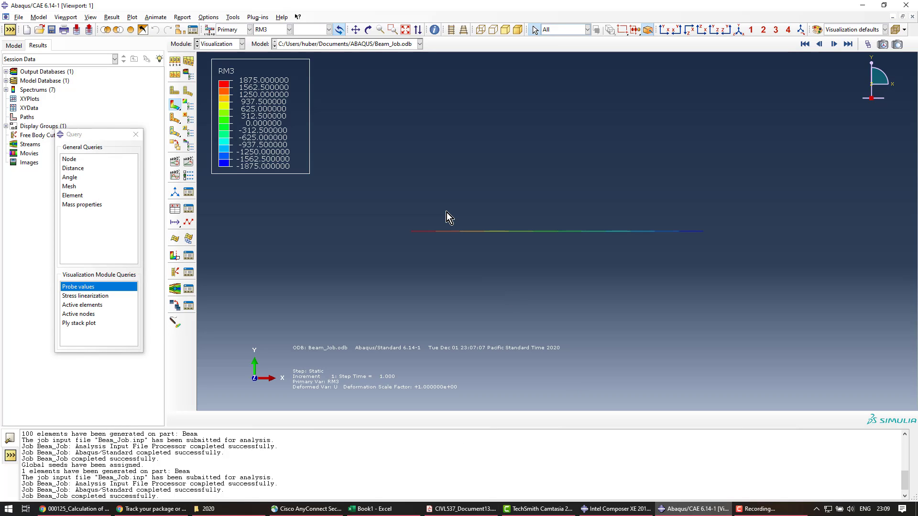